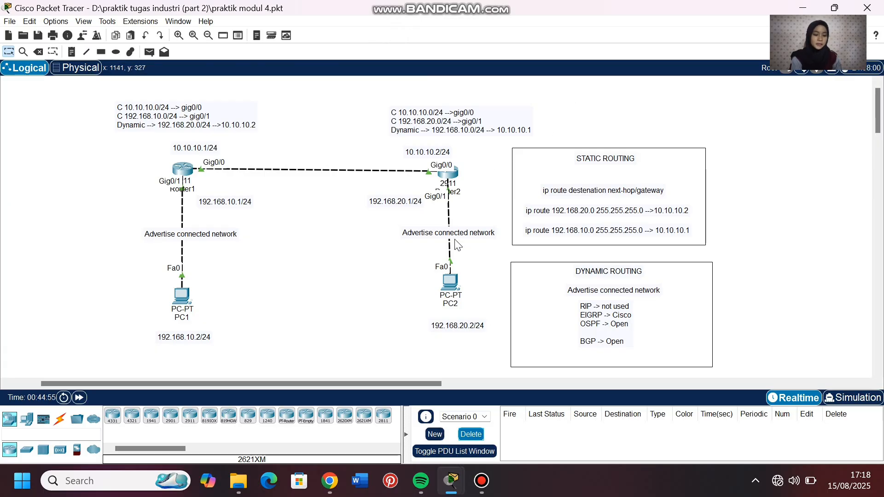
- Delete the STATIC ROUTING and DYNAMIC ROUTING note boxes together with all their text beside the network topology
{"action": "scroll", "coordinate": [353, 298], "scroll_direction": "down", "scroll_amount": 1}
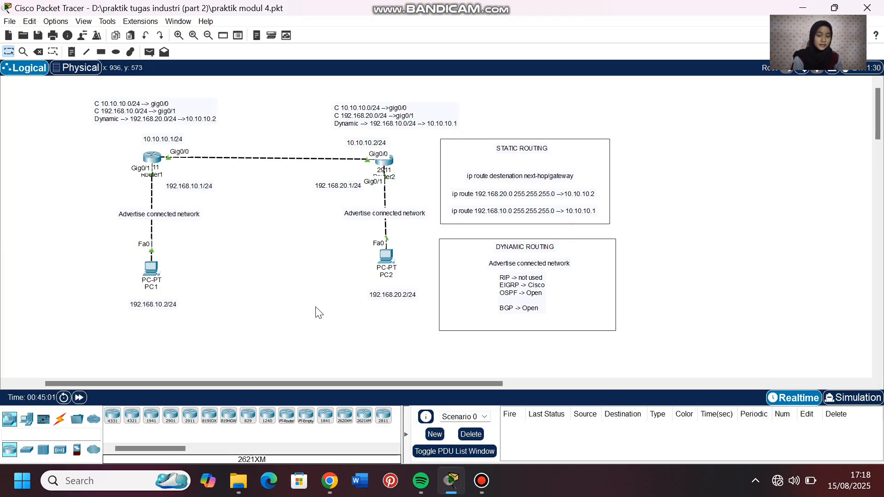
{"action": "scroll", "coordinate": [318, 312], "scroll_direction": "up", "scroll_amount": 1}
{"action": "left_click", "coordinate": [289, 385]}
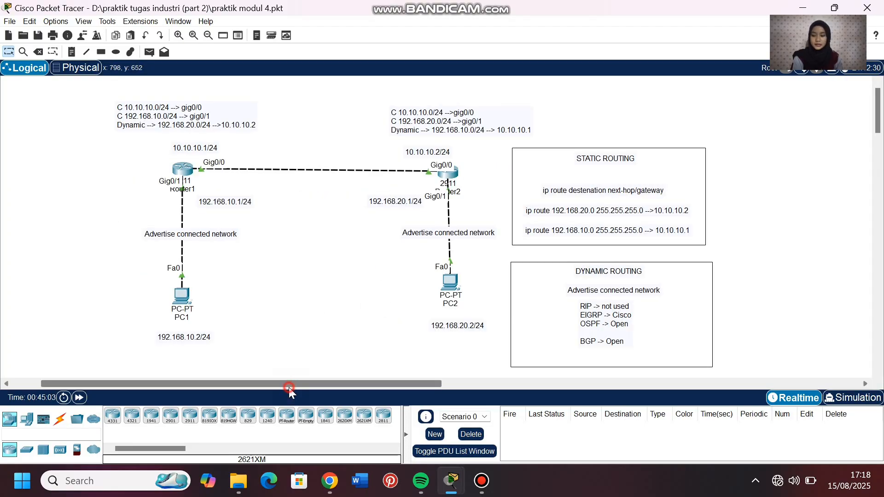
{"action": "left_click_drag", "start_coordinate": [289, 389], "coordinate": [335, 387]}
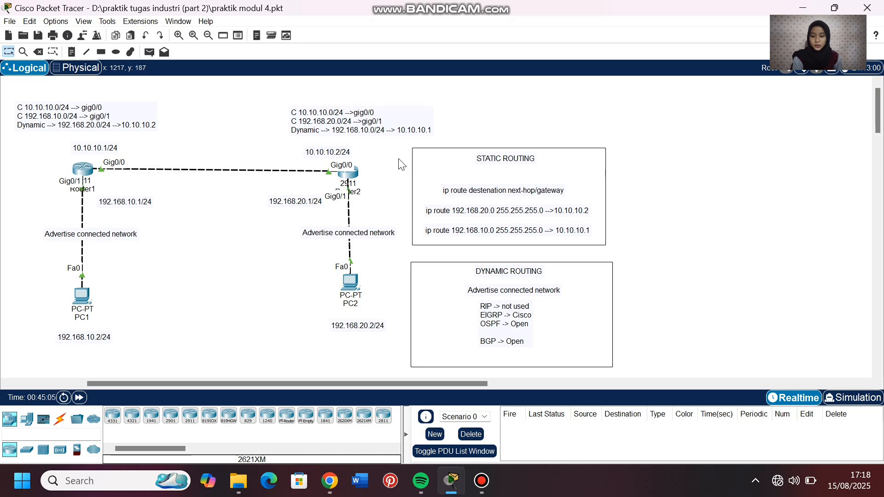
{"action": "left_click_drag", "start_coordinate": [401, 144], "coordinate": [632, 332]}
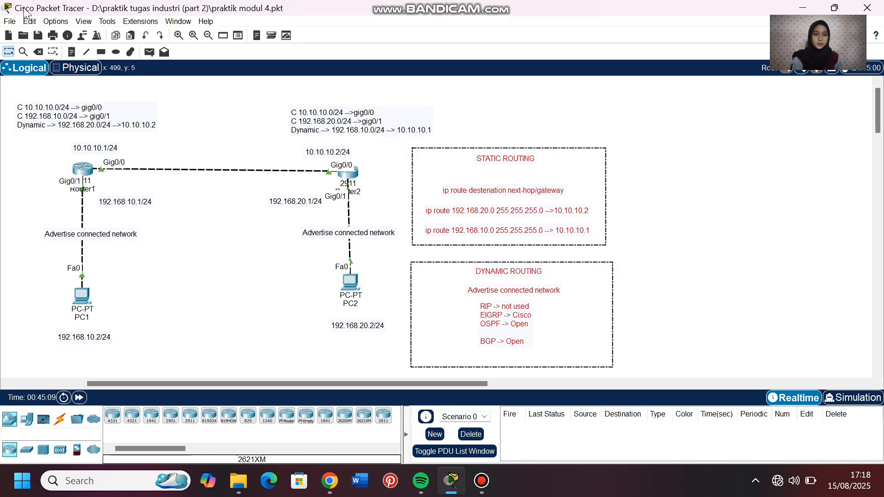
{"action": "left_click", "coordinate": [38, 52]}
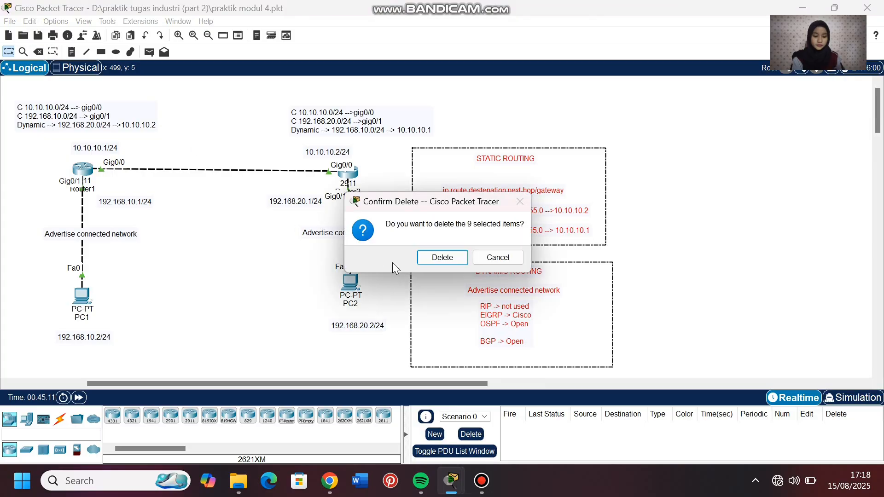
{"action": "left_click", "coordinate": [438, 261]}
{"action": "key", "text": "Escape"}
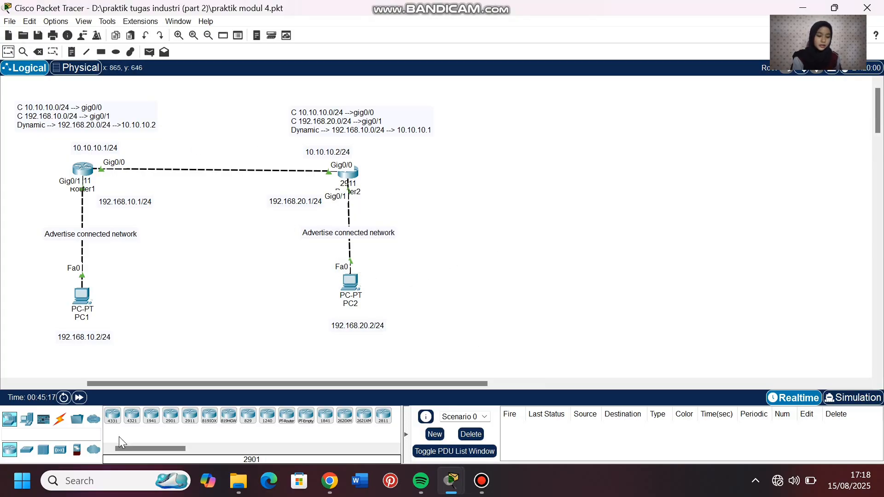
- Add a 2911 router beyond Router2 on the side away from Router1, with a PC below it
{"action": "left_click", "coordinate": [189, 415]}
{"action": "left_click", "coordinate": [529, 172]}
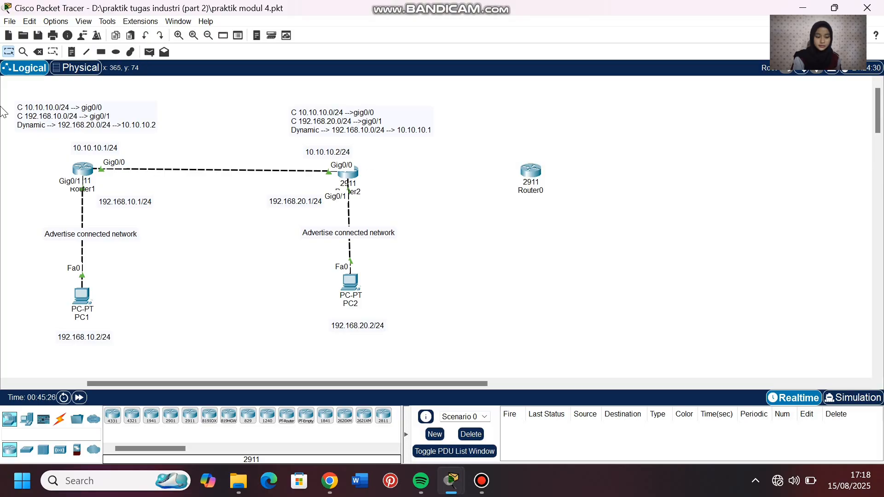
{"action": "left_click", "coordinate": [27, 419]}
{"action": "left_click", "coordinate": [113, 416]}
{"action": "left_click", "coordinate": [533, 294]}
- Connect Router2 to Router0 and Router0 to PC0 with automatically chosen cables, and shift both new devices slightly away from Router2
{"action": "left_click", "coordinate": [59, 419]}
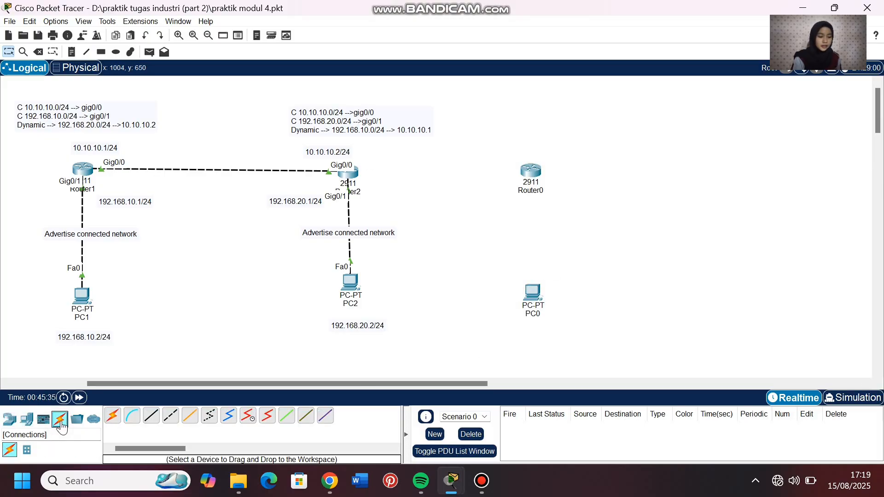
{"action": "left_click", "coordinate": [113, 416]}
{"action": "left_click", "coordinate": [353, 174]}
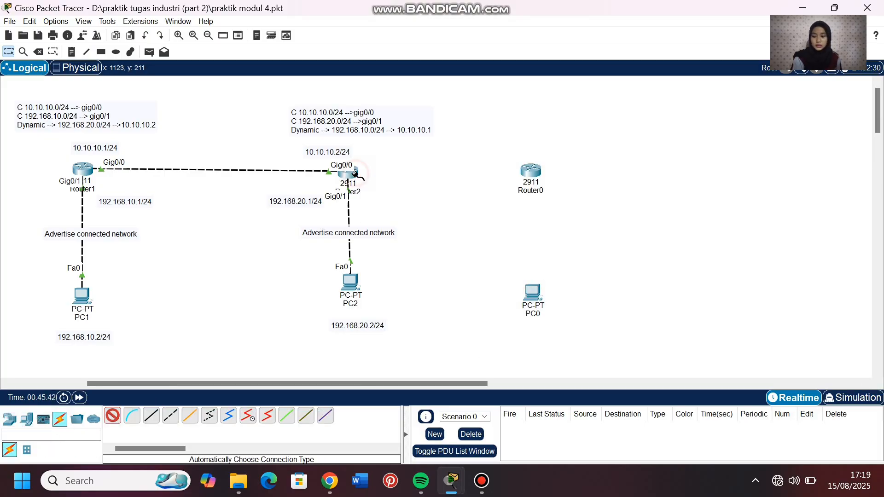
{"action": "left_click", "coordinate": [532, 170]}
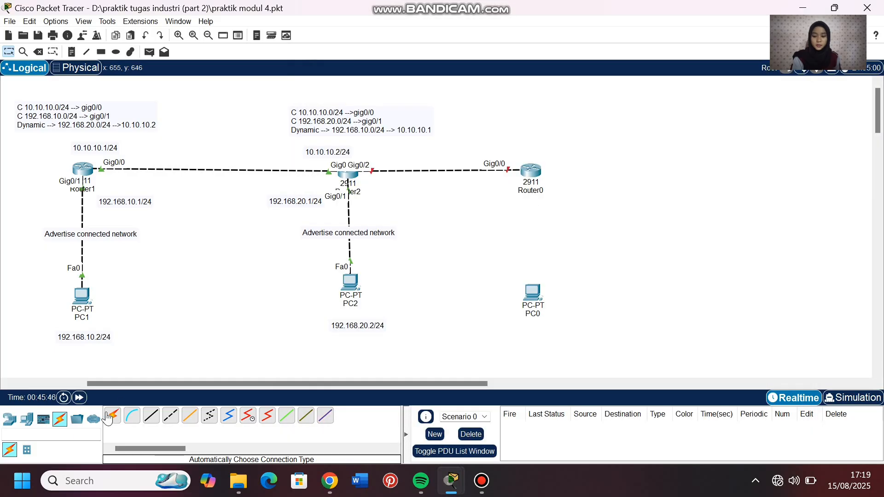
{"action": "left_click", "coordinate": [531, 173]}
{"action": "left_click", "coordinate": [532, 293]}
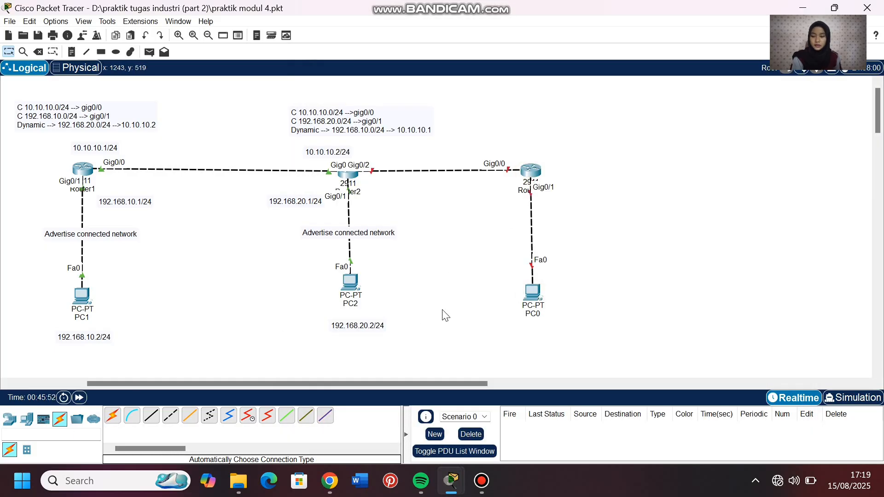
{"action": "left_click_drag", "start_coordinate": [532, 171], "coordinate": [548, 171]}
{"action": "left_click_drag", "start_coordinate": [533, 292], "coordinate": [545, 293]}
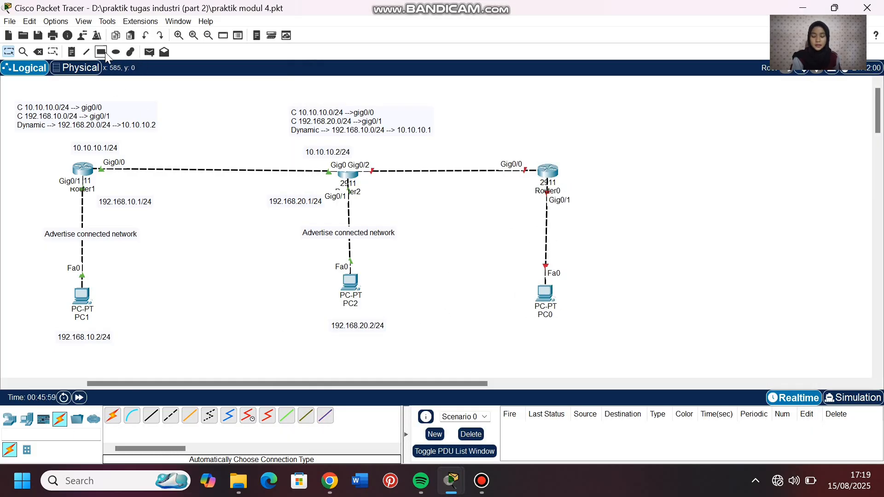
- Add the address label 192.168.30.2/4 below PC0 and the label 192.16.30.1/24 beside Router0's Gig0/1 interface
{"action": "left_click", "coordinate": [72, 52]}
{"action": "left_click", "coordinate": [529, 339]}
{"action": "type", "text": "192.168.20."}
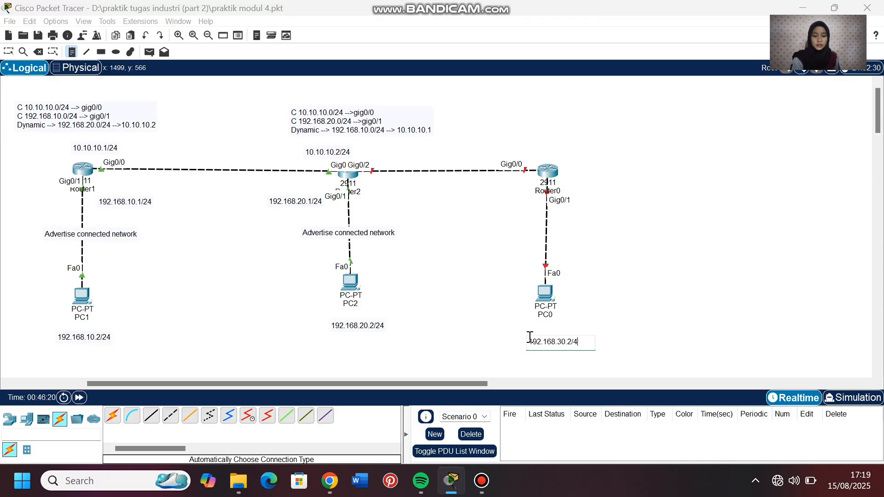
{"action": "type", "text": "2/4"}
{"action": "left_click", "coordinate": [580, 200]}
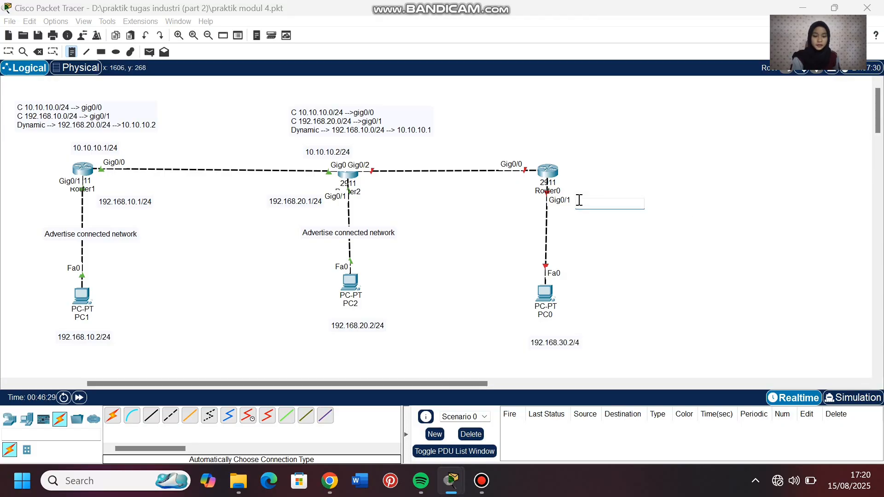
{"action": "type", "text": "192.16."}
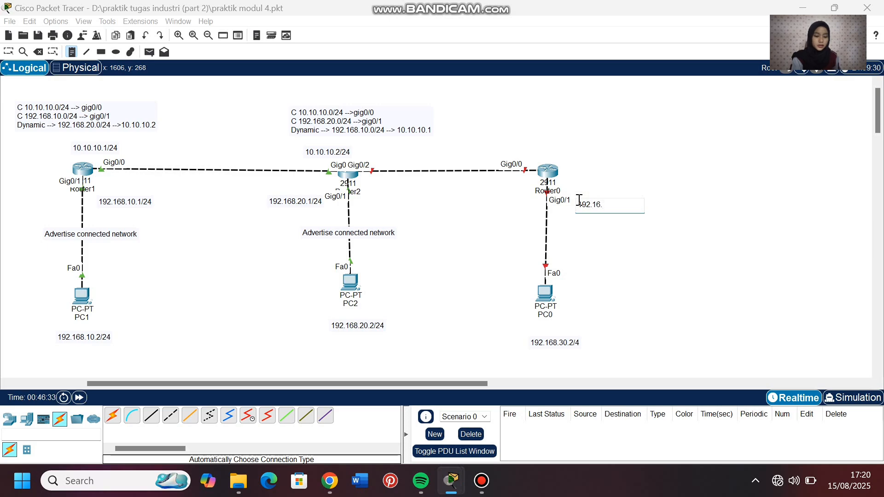
{"action": "type", "text": "30.1/24"}
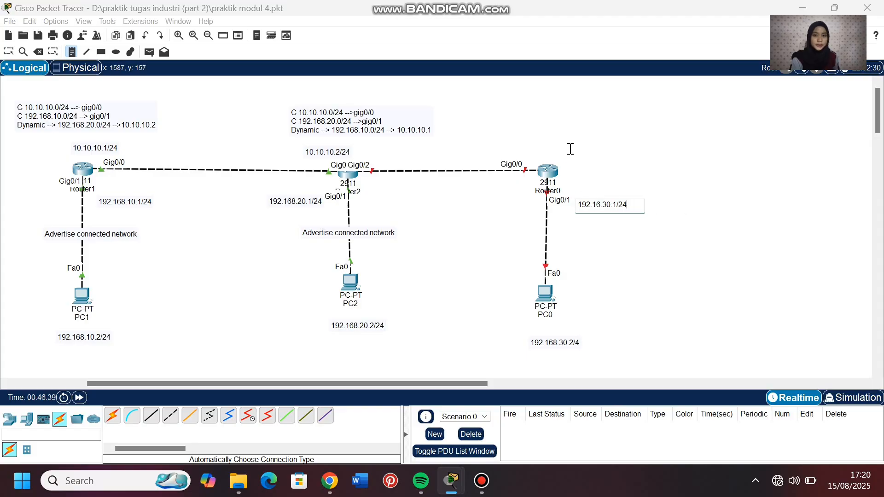
- Label the new router link 20.20.20.2/24 at Router0's Gig0/0 and 20.20.20.1/24 at Router2's Gig0/2
{"action": "left_click", "coordinate": [508, 147]}
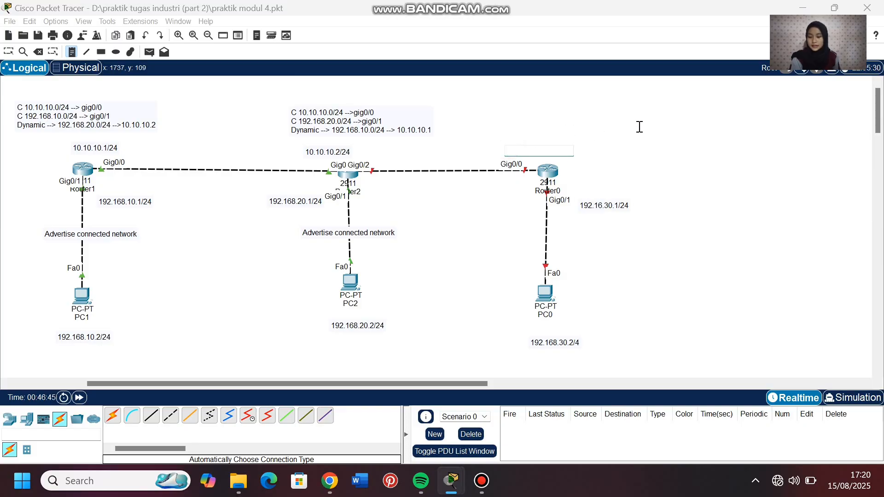
{"action": "type", "text": "20"}
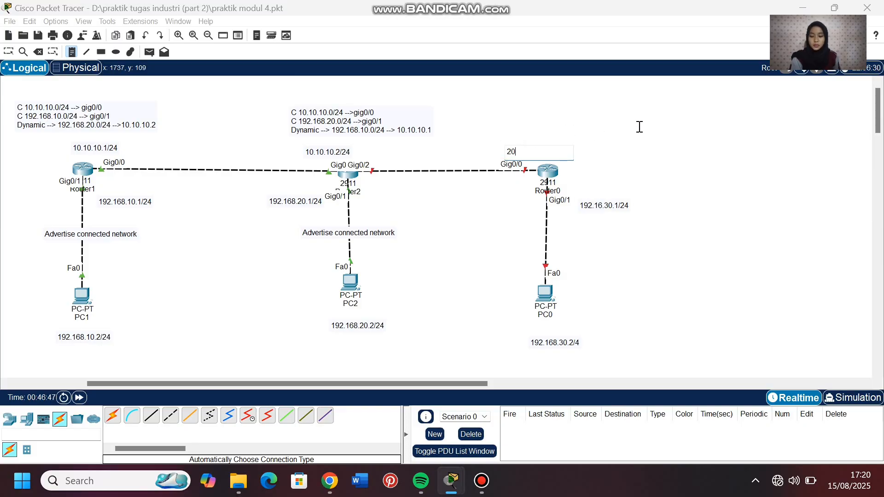
{"action": "type", "text": ".20.20.2/24"}
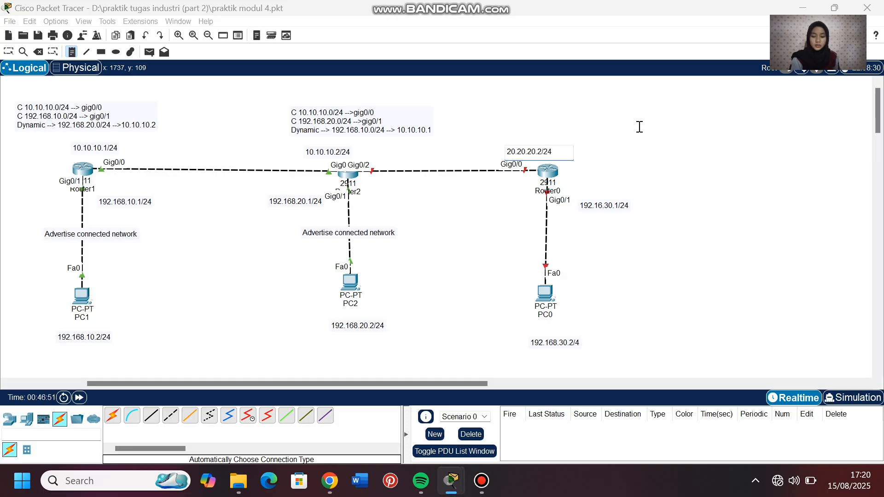
{"action": "left_click", "coordinate": [370, 156]}
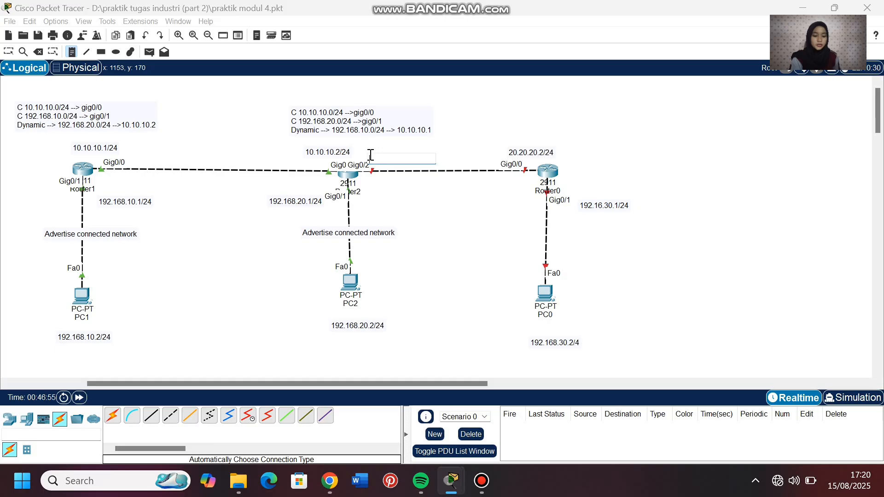
{"action": "type", "text": "20.20.20.1"}
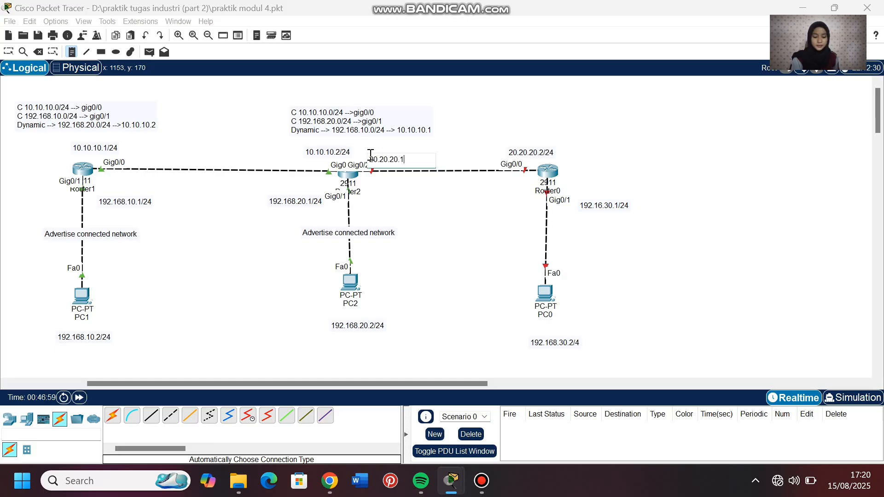
{"action": "type", "text": "/24"}
{"action": "left_click", "coordinate": [8, 52]}
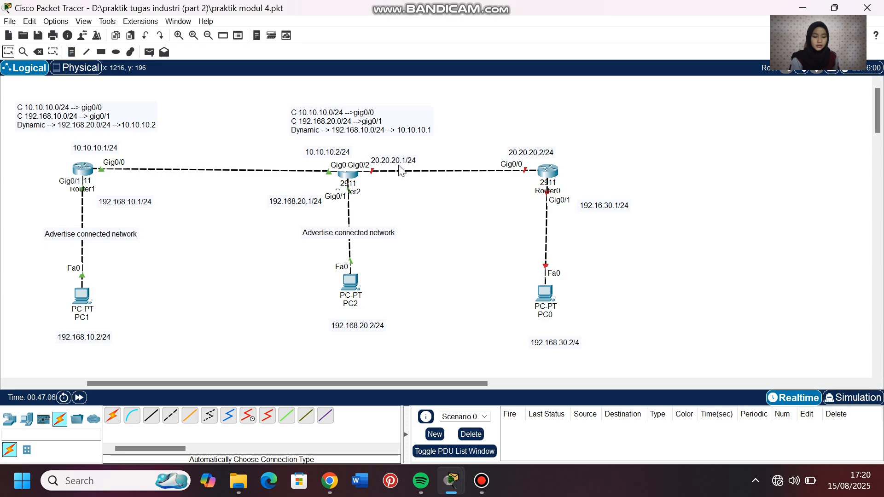
- Space out the 20.20.20.1/24 and 10.10.10.2/24 labels above Router2, and move the 192.16.30.1/24 label up beside Router0
{"action": "left_click_drag", "start_coordinate": [398, 164], "coordinate": [399, 161]}
{"action": "left_click_drag", "start_coordinate": [342, 148], "coordinate": [315, 151]}
{"action": "left_click_drag", "start_coordinate": [616, 201], "coordinate": [606, 180]}
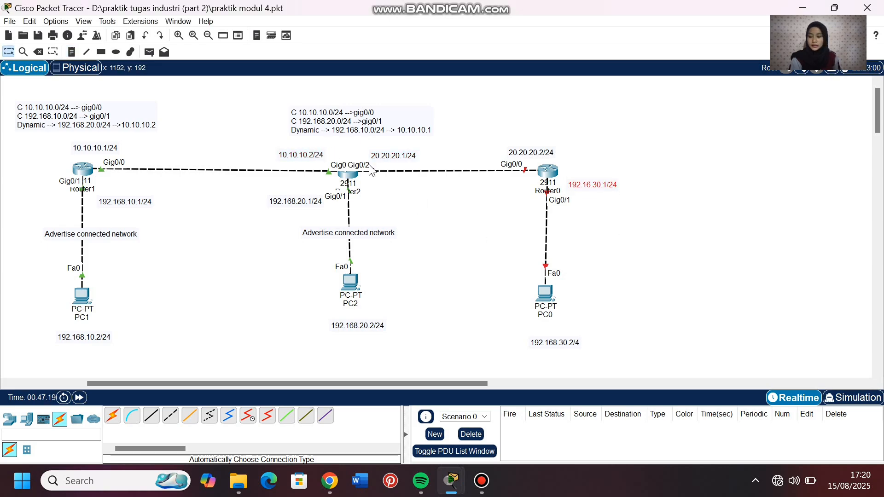
- Copy the "Advertise connected network" note from the Router2 link to the link between Router0 and PC0
{"action": "left_click", "coordinate": [355, 229]}
{"action": "left_click_drag", "start_coordinate": [301, 231], "coordinate": [339, 242]}
{"action": "key", "text": "ctrl+c"}
{"action": "left_click", "coordinate": [71, 52]}
{"action": "left_click", "coordinate": [531, 227]}
{"action": "key", "text": "ctrl+v"}
{"action": "left_click", "coordinate": [9, 52]}
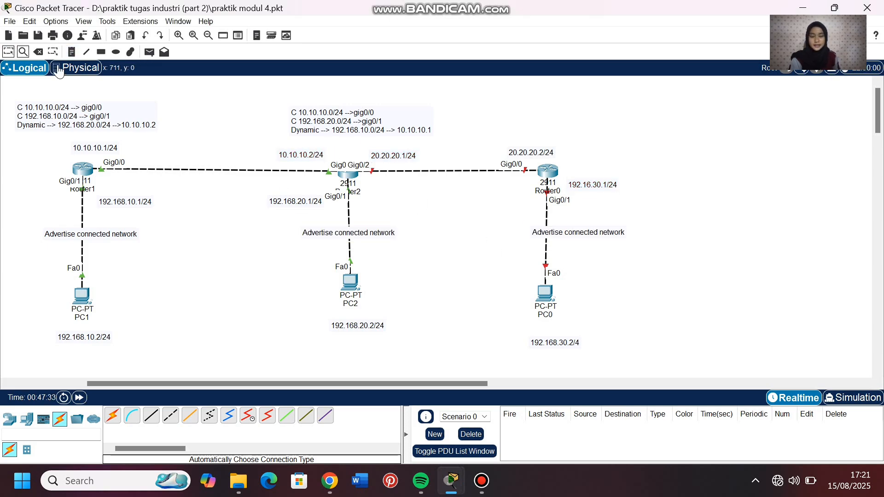
- Align PC0 under Router0, move its address label closer, and center the "Advertise connected network" note on their link
{"action": "left_click_drag", "start_coordinate": [545, 294], "coordinate": [551, 294]}
{"action": "left_click_drag", "start_coordinate": [555, 345], "coordinate": [555, 335]}
{"action": "left_click_drag", "start_coordinate": [571, 233], "coordinate": [545, 235]}
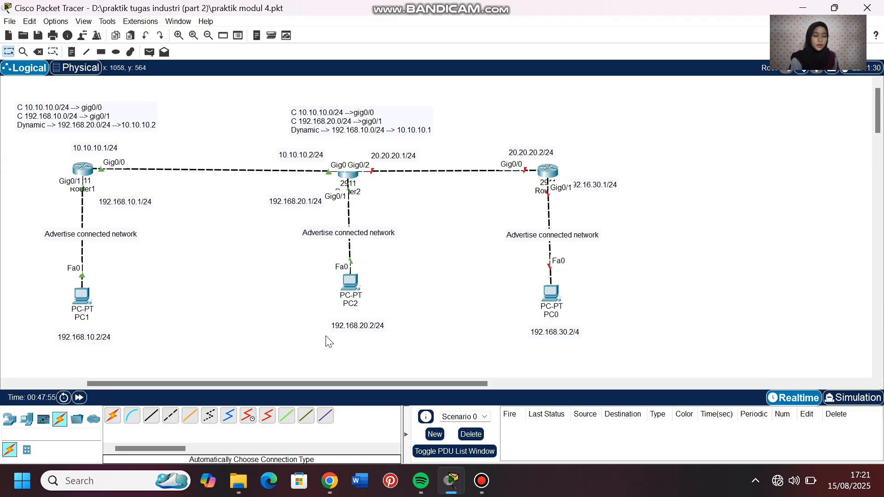
- Move the 192.16.30.1/24 label down so that it clears Router0's Gig0/1 port label
{"action": "double_click", "coordinate": [397, 158]}
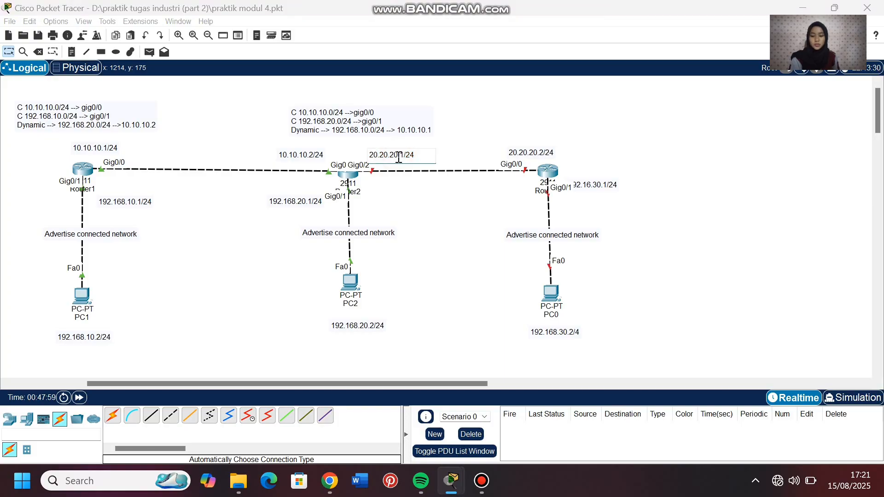
{"action": "left_click", "coordinate": [405, 190]}
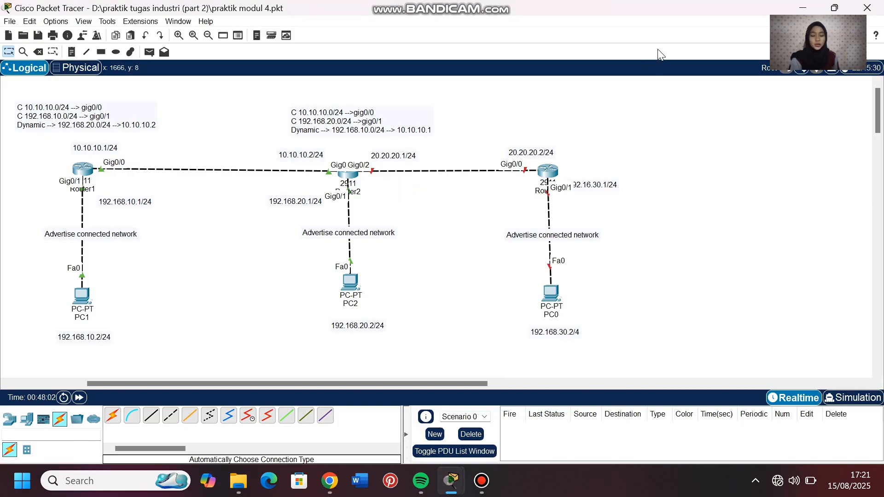
{"action": "mouse_move", "coordinate": [552, 175]}
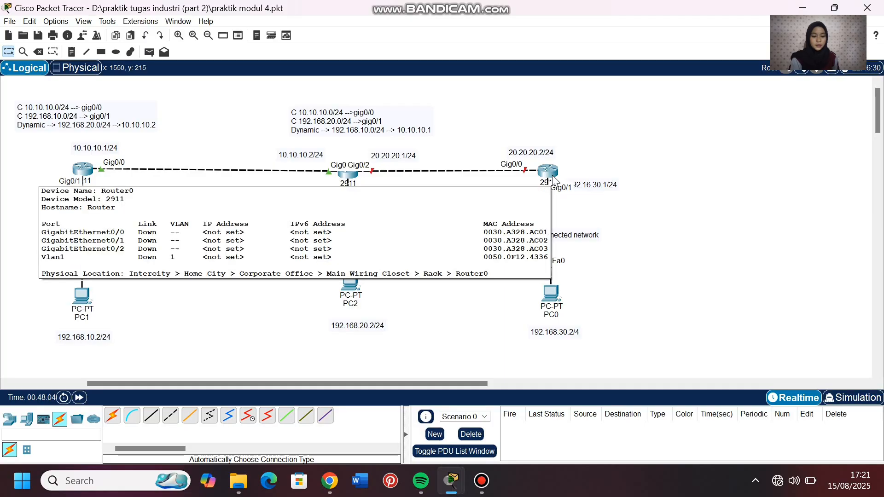
{"action": "mouse_move", "coordinate": [607, 183]}
{"action": "left_mouse_down"}
{"action": "mouse_move", "coordinate": [605, 204]}
{"action": "mouse_move", "coordinate": [607, 193]}
{"action": "mouse_move", "coordinate": [613, 199]}
{"action": "left_mouse_up"}
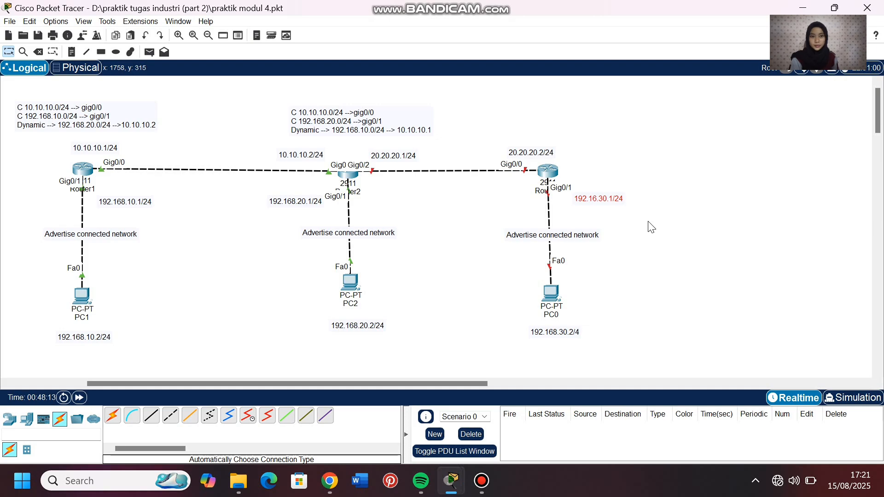
- Correct the address label below PC0 to 192.168.30.2/24
{"action": "double_click", "coordinate": [580, 335]}
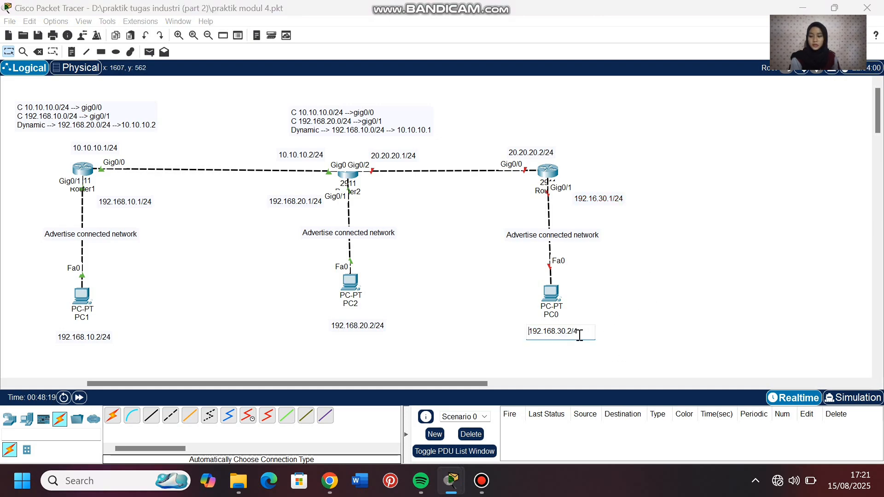
{"action": "type", "text": "2"}
{"action": "left_click", "coordinate": [708, 303]}
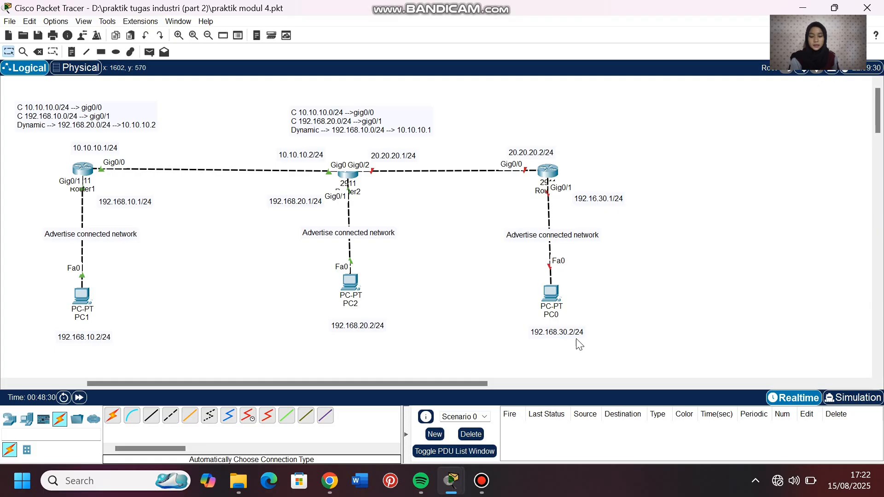
- On Router2, leave EIGRP configuration mode and enable interface gig0/2 with no shutdown
{"action": "left_click", "coordinate": [349, 174]}
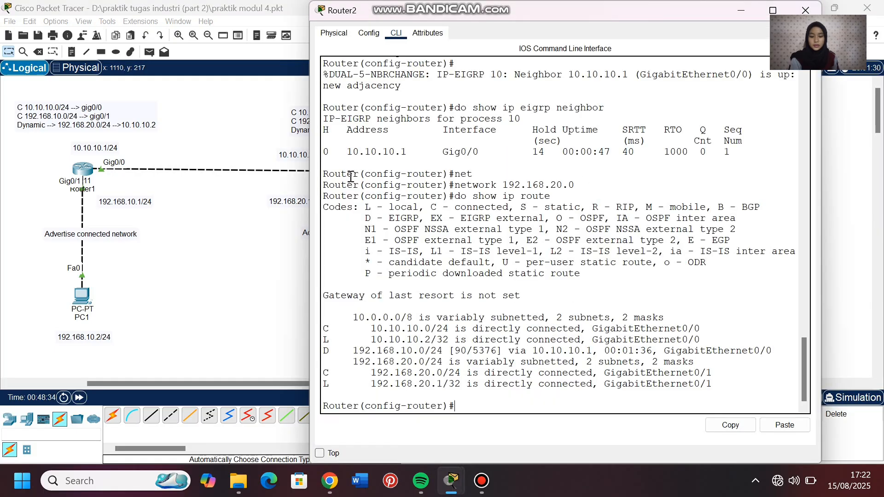
{"action": "type", "text": "ex"}
{"action": "key", "text": "Return"}
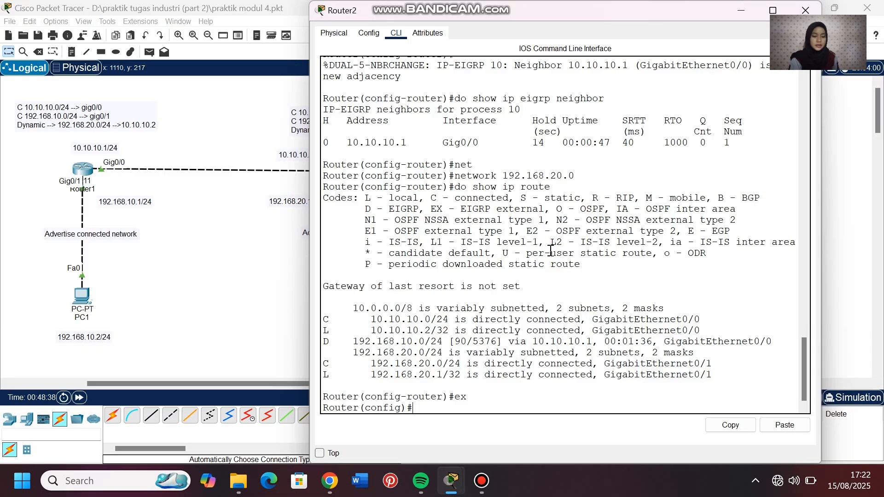
{"action": "type", "text": "i"}
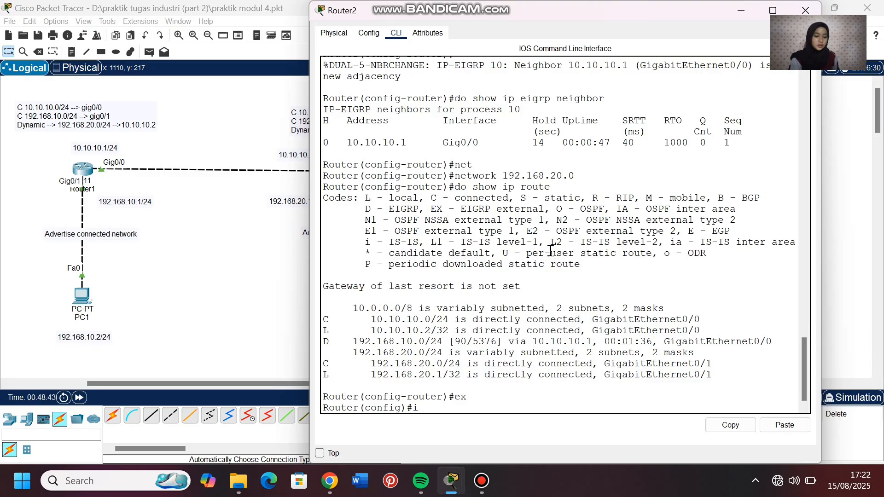
{"action": "type", "text": "nt gig0/2"}
{"action": "key", "text": "Return"}
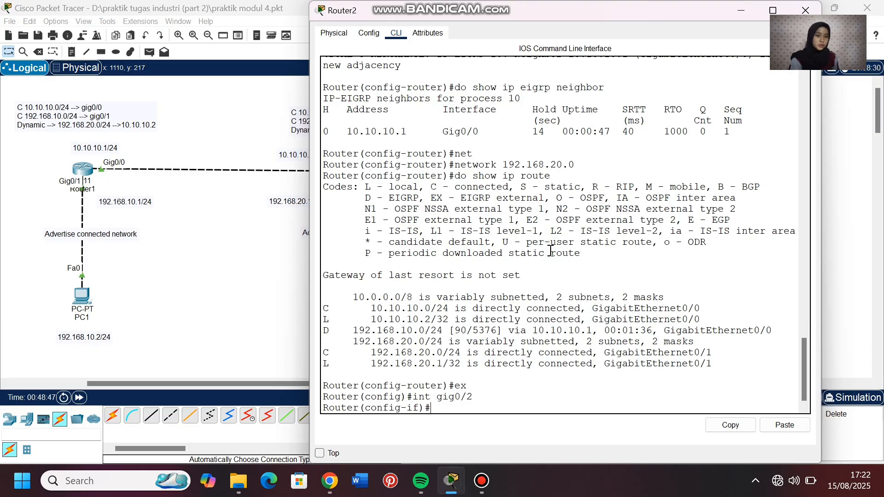
{"action": "type", "text": "no sh"}
{"action": "key", "text": "Return"}
{"action": "left_click", "coordinate": [242, 328]}
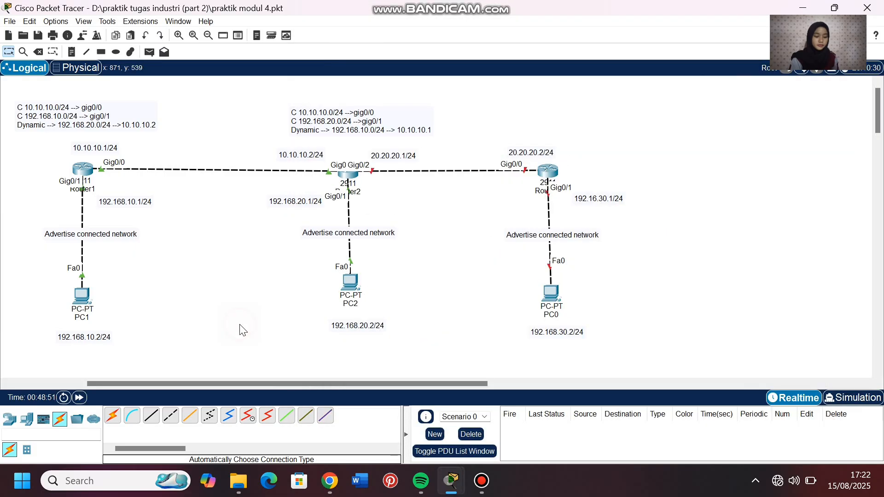
- Assign the IP address 20.20.20.1 with mask 255.255.255.0 to Router2's gig0/2 interface
{"action": "left_click", "coordinate": [350, 177]}
{"action": "key", "text": "Return"}
{"action": "type", "text": "ig-if)#i"}
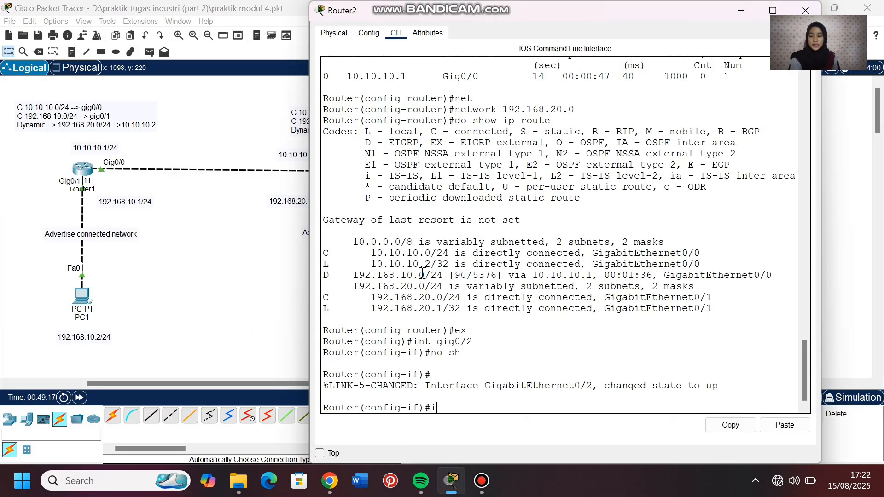
{"action": "type", "text": "p add"}
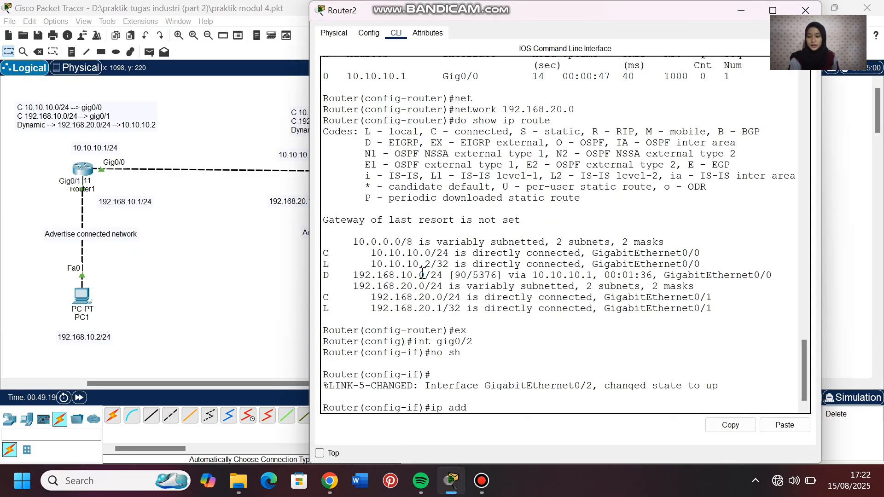
{"action": "key", "text": "Tab"}
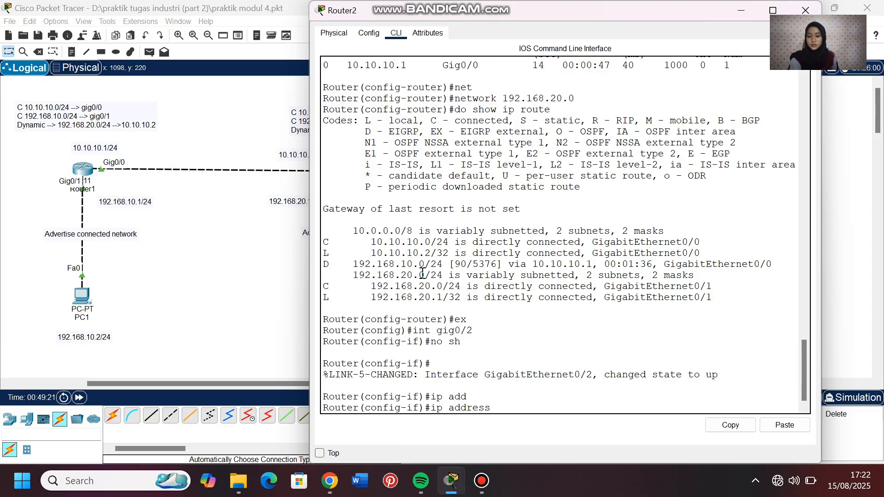
{"action": "type", "text": "20.20.20."}
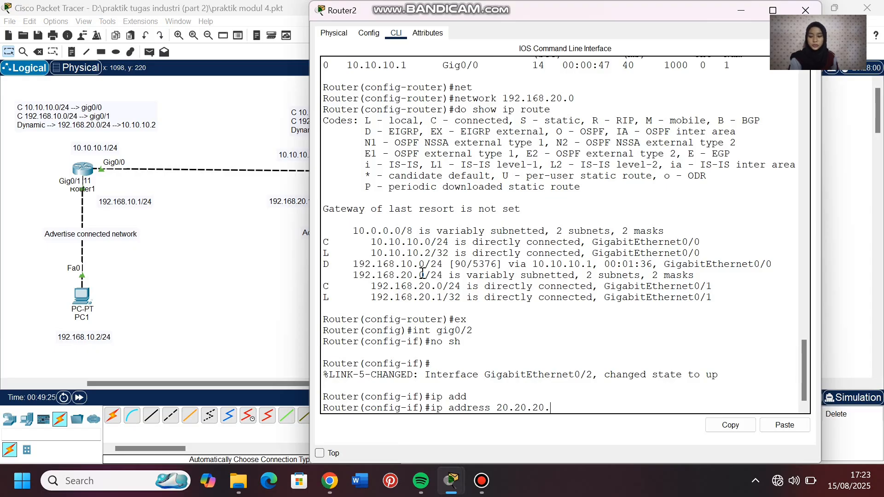
{"action": "type", "text": "1 255.255.255"}
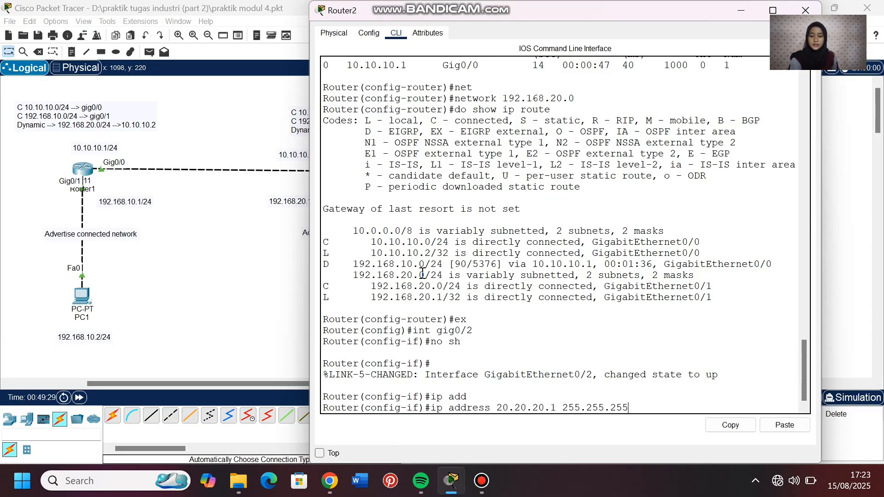
{"action": "type", "text": ".0"}
{"action": "key", "text": "Return"}
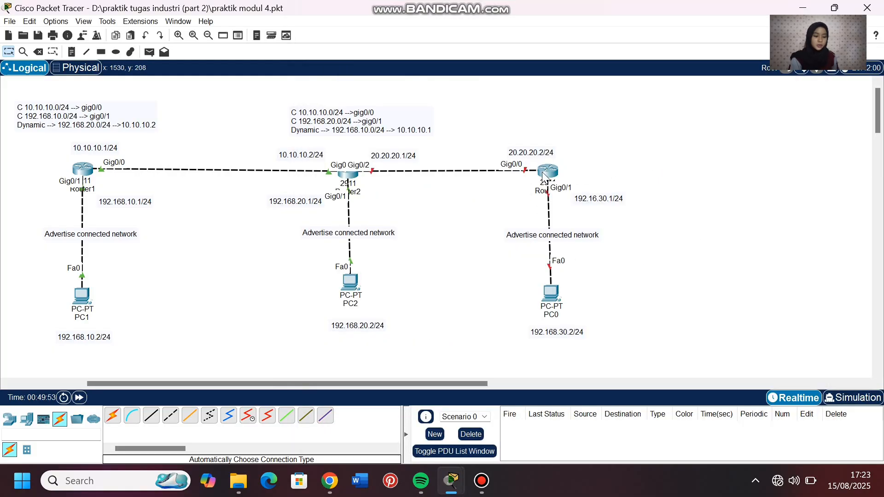
- Open Router0's command line, decline the initial configuration dialog, and enter global configuration mode
{"action": "left_click", "coordinate": [545, 174]}
{"action": "left_click", "coordinate": [396, 34]}
{"action": "type", "text": "no"}
{"action": "key", "text": "Return"}
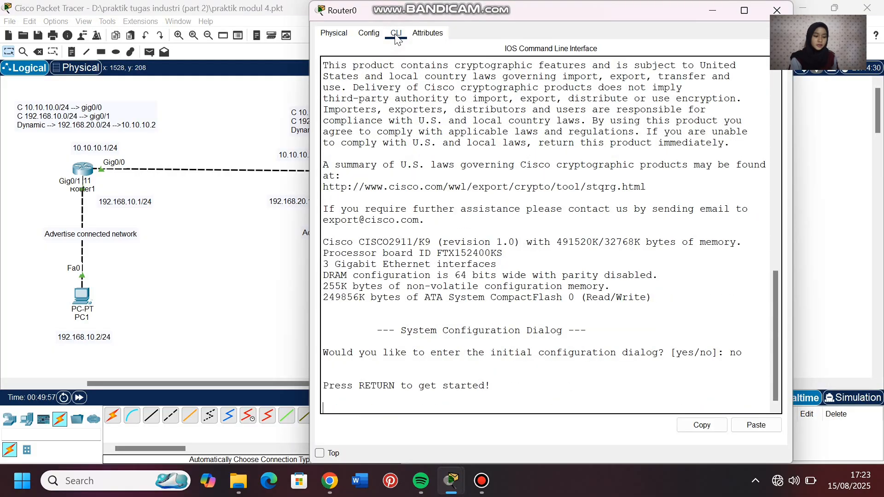
{"action": "key", "text": "Return"}
{"action": "type", "text": "en"}
{"action": "key", "text": "Return"}
{"action": "type", "text": "conf t"}
{"action": "key", "text": "Return"}
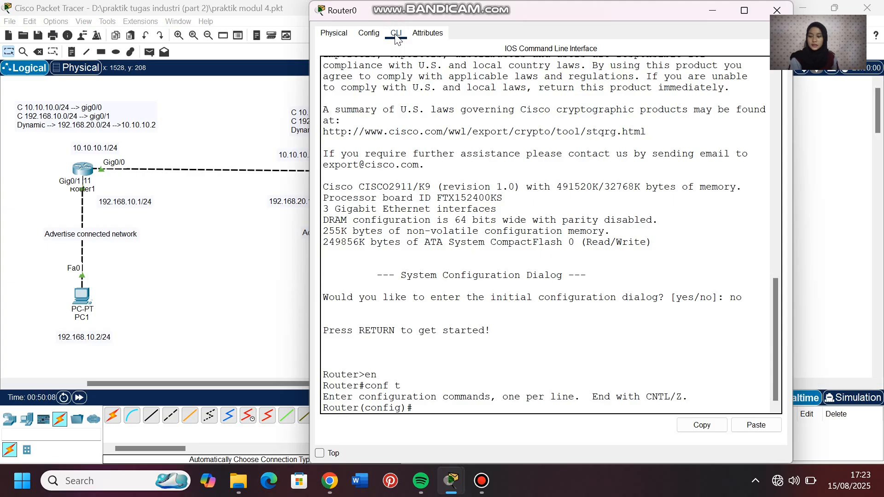
- Enable Router0's interfaces gig0/0 and gig0/1 together as a range with no shutdown
{"action": "type", "text": "int range gig0/0-1"}
{"action": "key", "text": "Return"}
{"action": "type", "text": "no sh"}
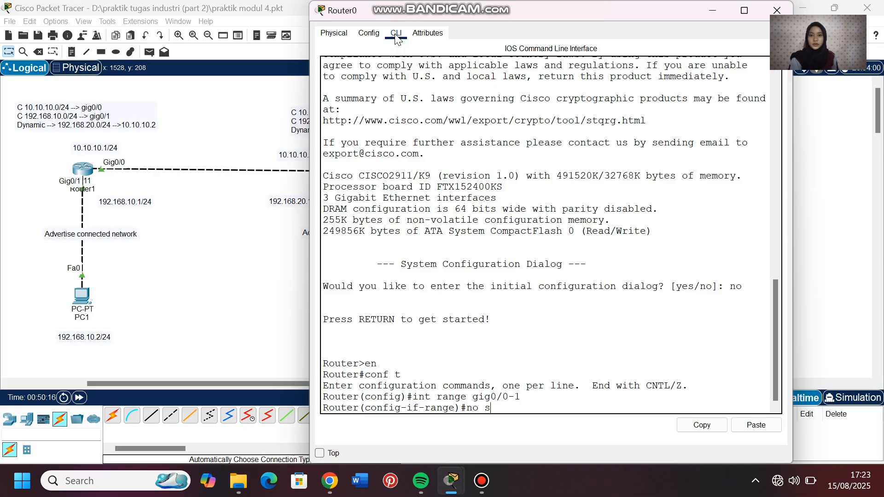
{"action": "key", "text": "Return"}
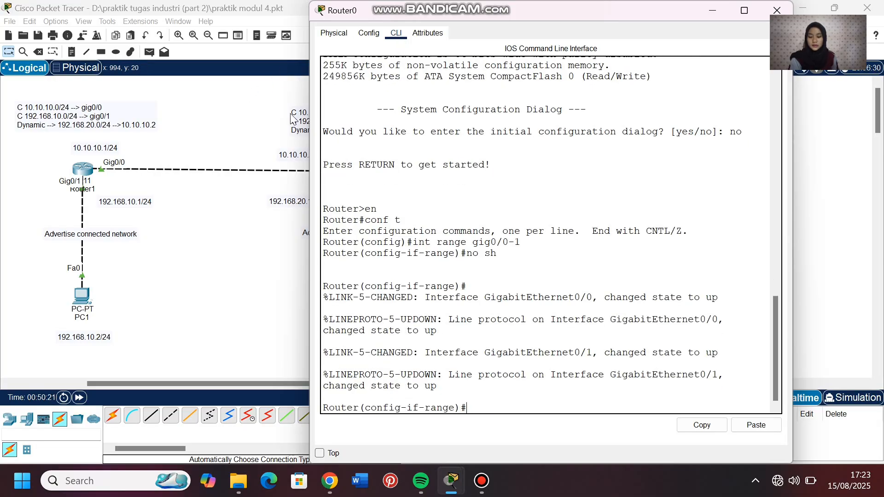
{"action": "left_click", "coordinate": [263, 308]}
- Assign the IP address 20.20.20.2 with mask 255.255.255.0 to Router0's gig0/0 interface
{"action": "left_click", "coordinate": [548, 172]}
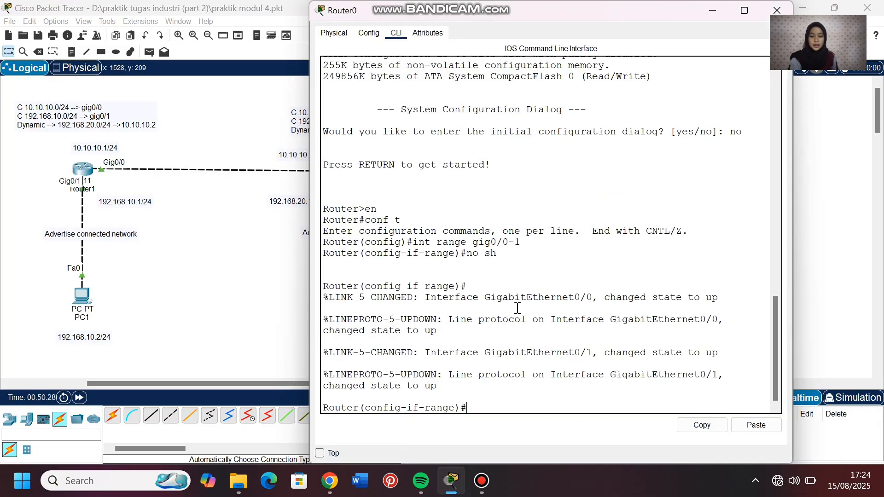
{"action": "type", "text": "int"}
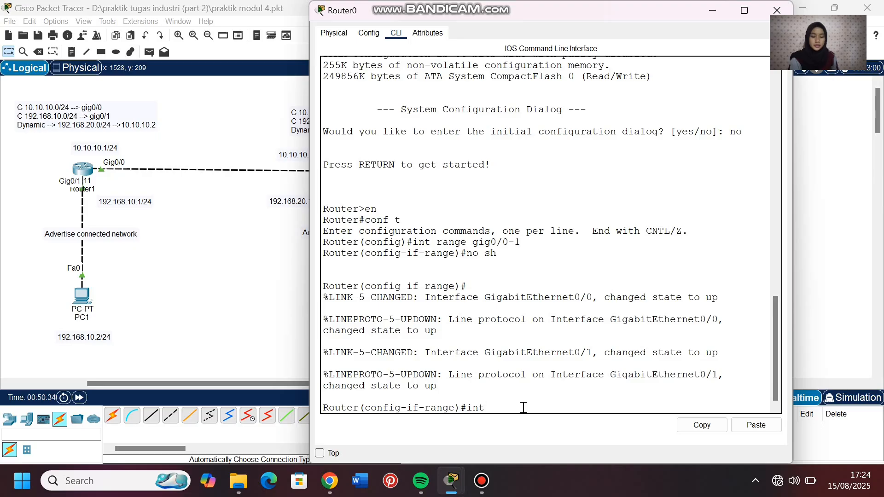
{"action": "type", "text": " gig0/0"}
{"action": "key", "text": "Return"}
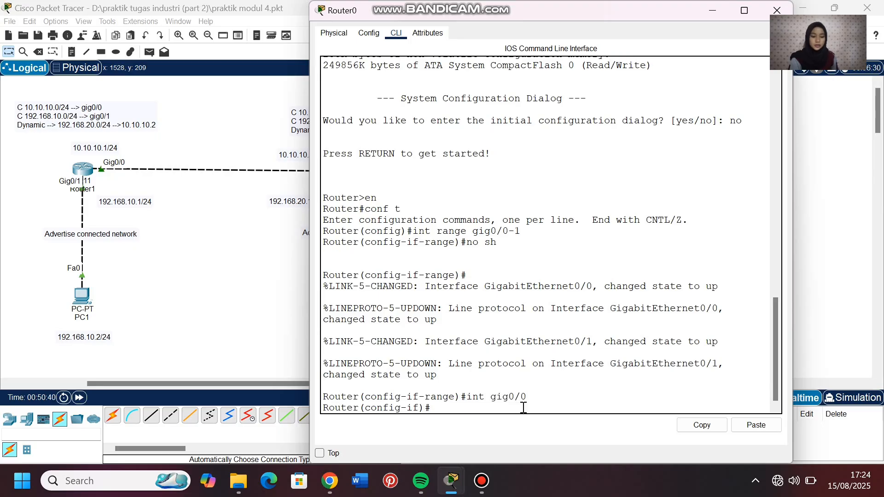
{"action": "type", "text": "ip add"}
{"action": "key", "text": "Tab"}
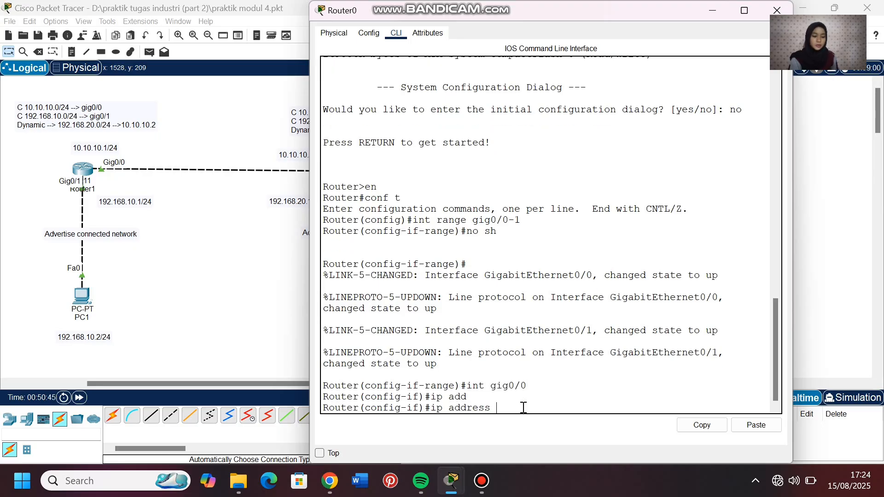
{"action": "type", "text": "20.20.20.2 255"}
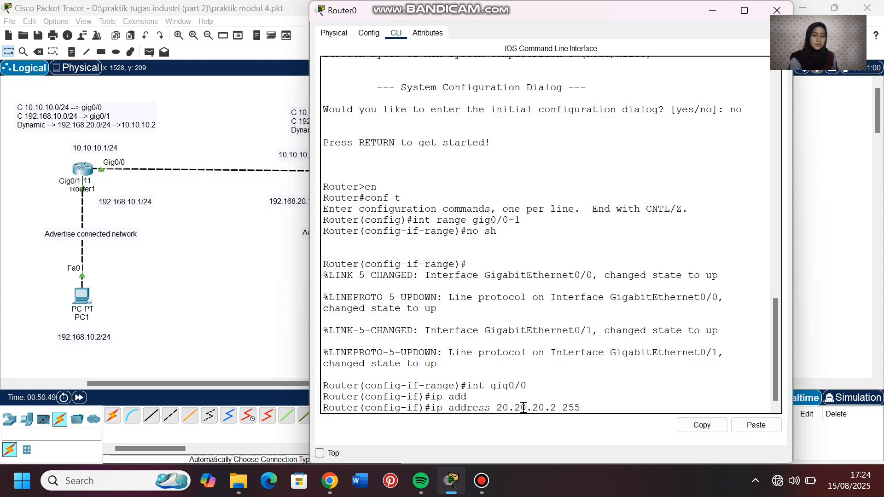
{"action": "type", "text": ".255.255.0"}
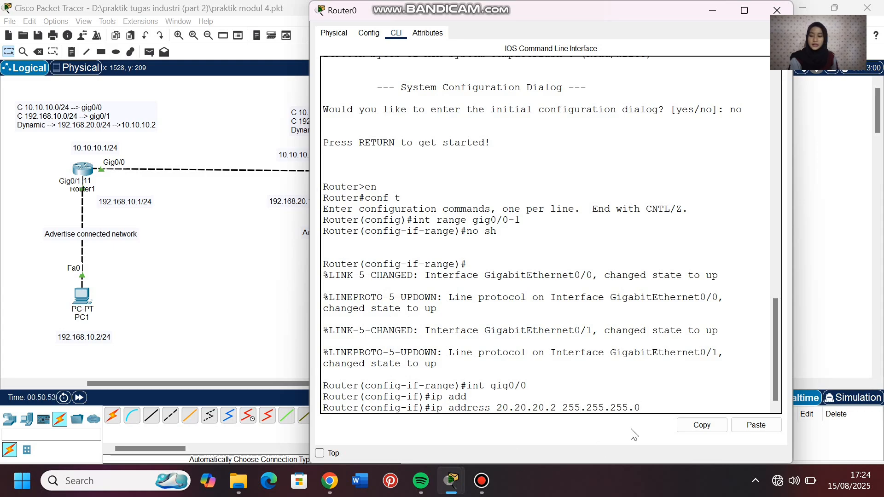
{"action": "key", "text": "Return"}
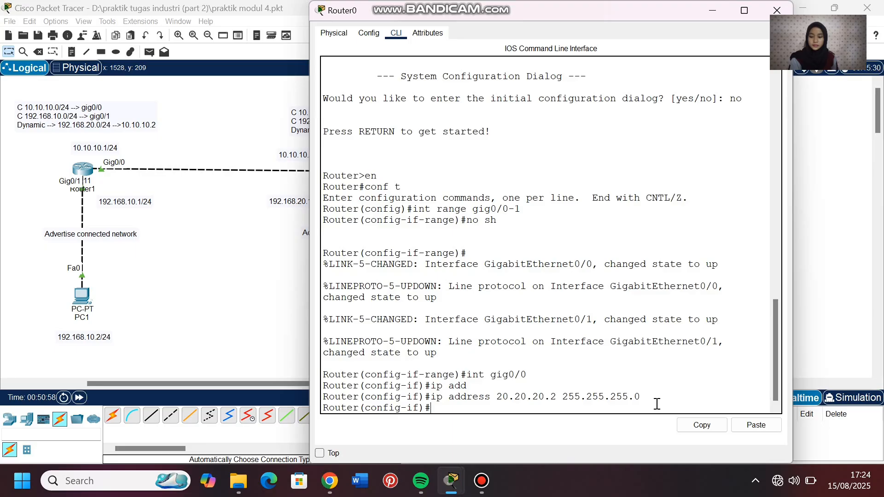
- Assign the IP address 192.168.30.1 with mask 255.255.255.0 to Router0's gig0/1 interface
{"action": "type", "text": "int g"}
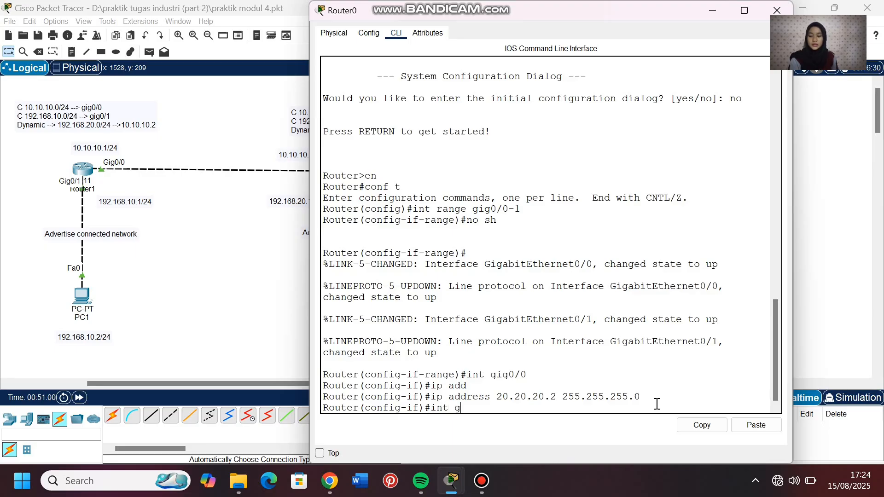
{"action": "type", "text": "ig0/1"}
{"action": "key", "text": "Return"}
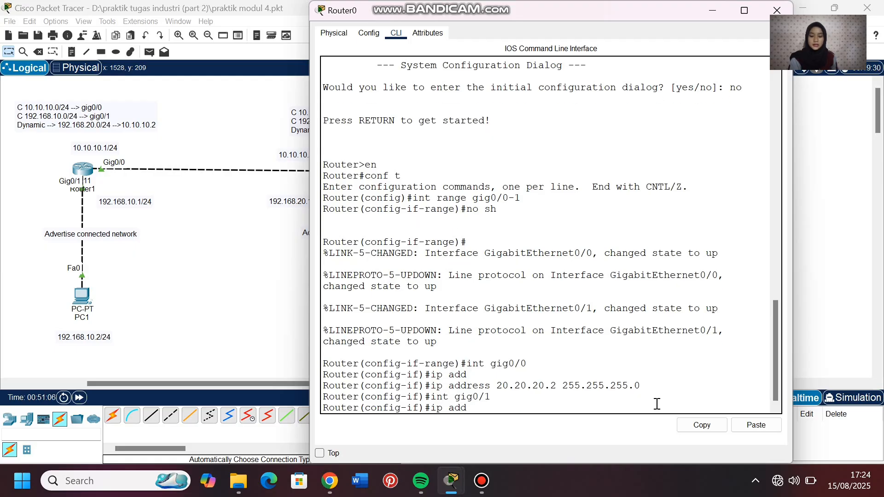
{"action": "type", "text": "ip add"}
{"action": "key", "text": "Tab"}
{"action": "type", "text": "192.168"}
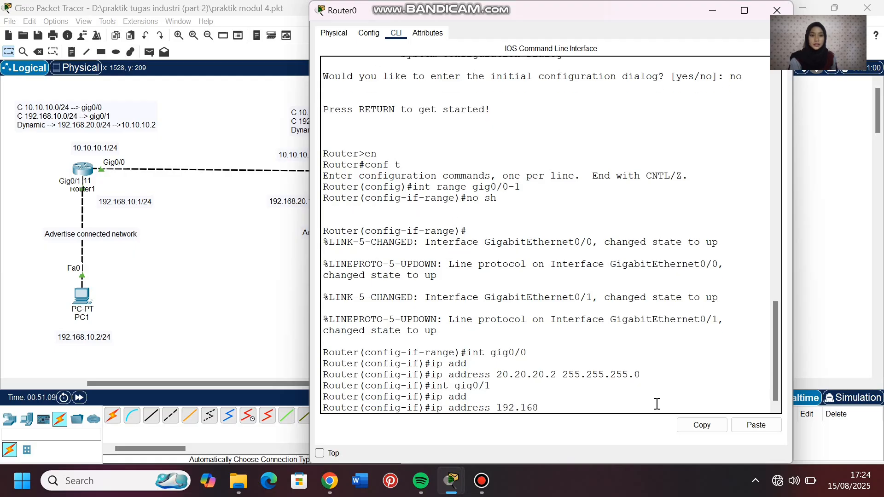
{"action": "type", "text": ".3"}
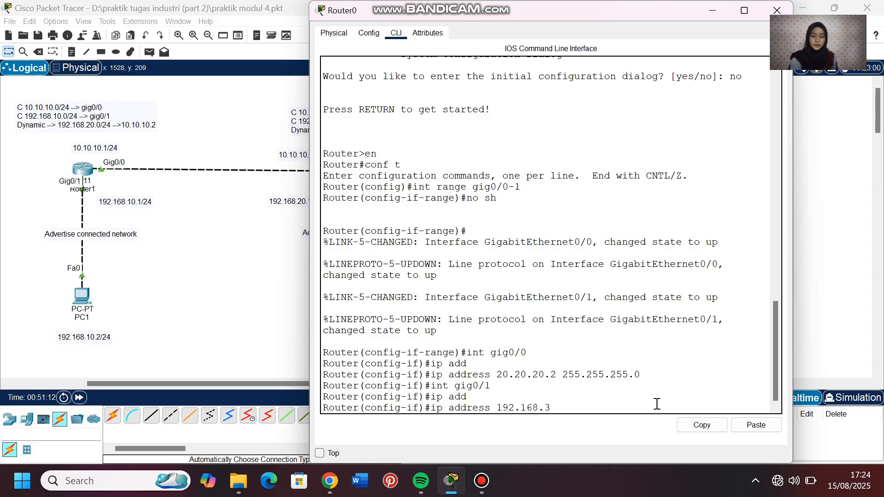
{"action": "type", "text": "0.1 255.255"}
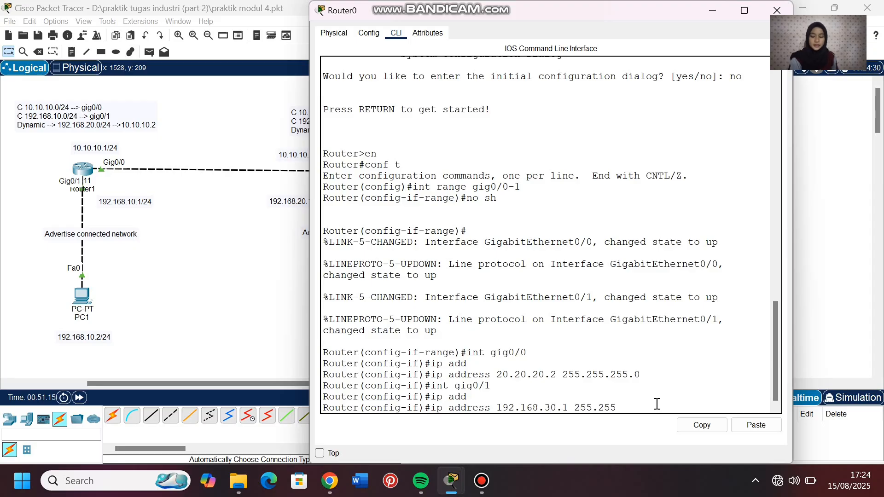
{"action": "type", "text": ".255.0"}
{"action": "key", "text": "Return"}
{"action": "left_click", "coordinate": [258, 347]}
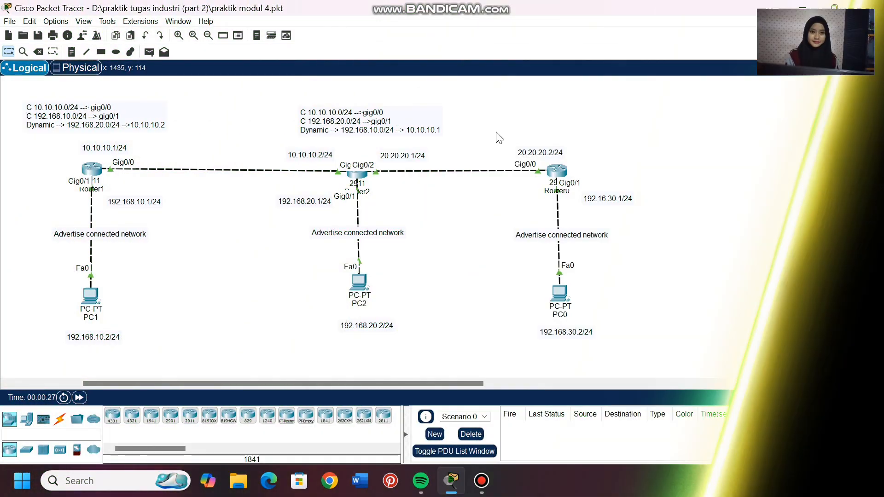
{"action": "left_click", "coordinate": [493, 134]}
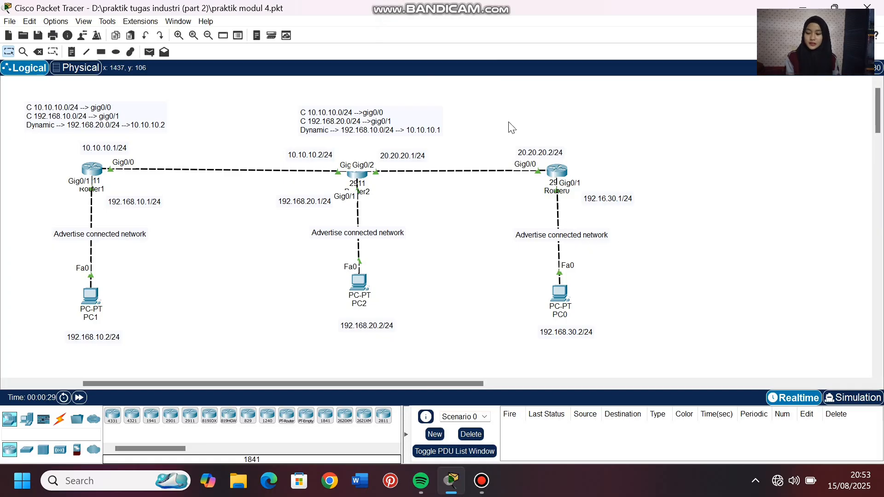
{"action": "left_click_drag", "start_coordinate": [510, 123], "coordinate": [626, 308]}
{"action": "left_click", "coordinate": [734, 281]}
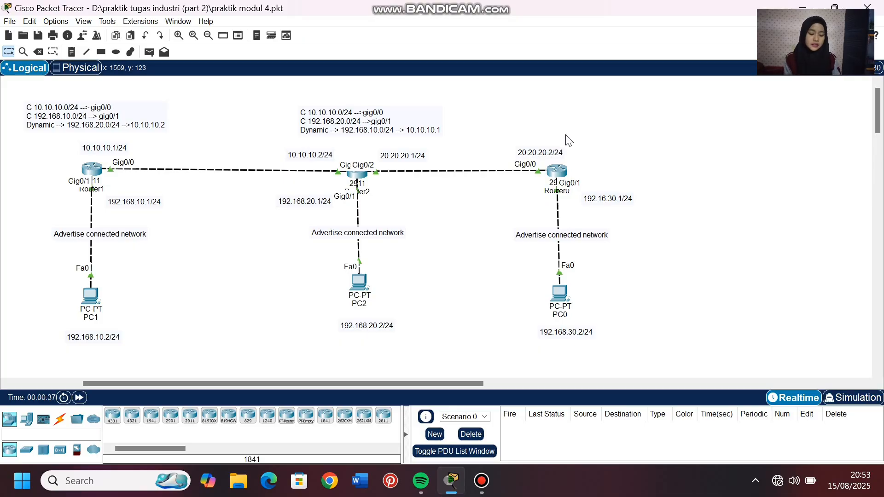
{"action": "double_click", "coordinate": [583, 234]}
{"action": "left_click", "coordinate": [594, 245]}
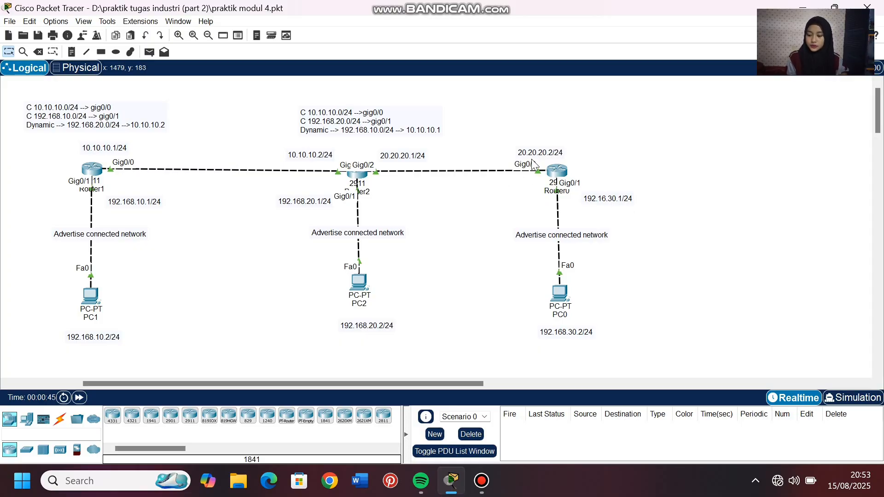
- Open Router0's command line and enter global configuration mode from privileged mode
{"action": "left_click", "coordinate": [556, 172]}
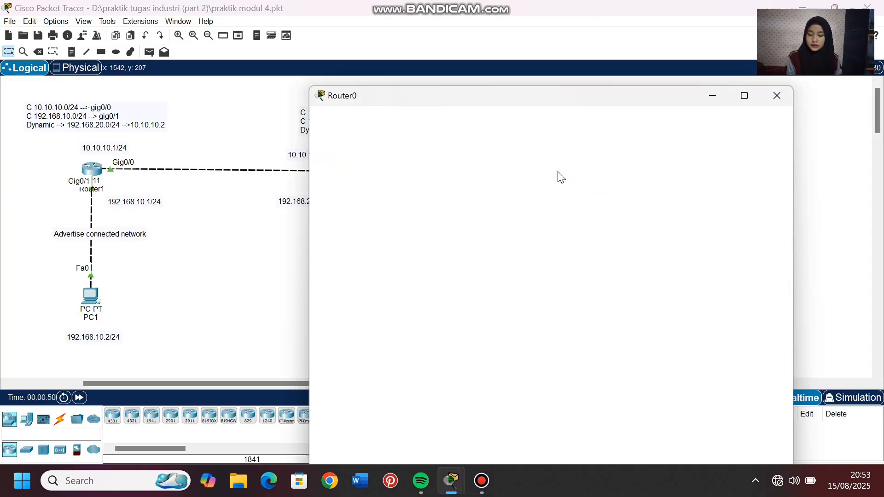
{"action": "key", "text": "Return"}
{"action": "type", "text": "en"}
{"action": "key", "text": "Return"}
{"action": "type", "text": "conf t"}
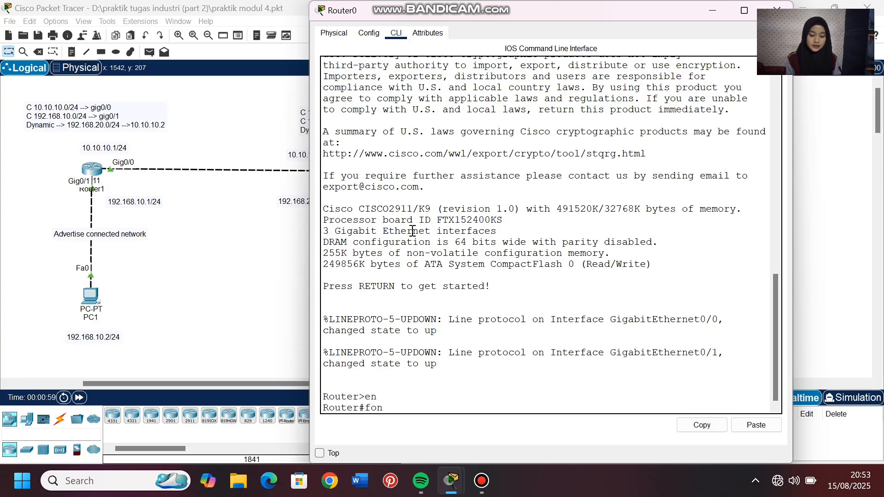
{"action": "key", "text": "Return"}
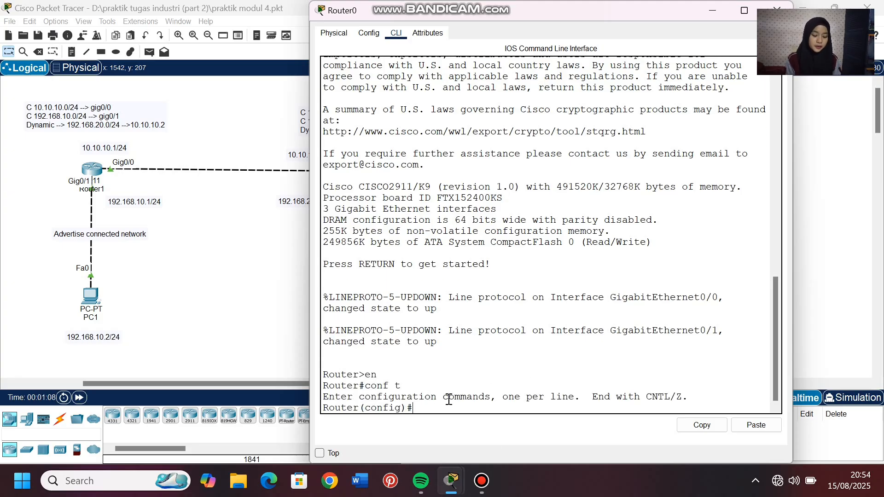
- Start EIGRP routing on Router0 with autonomous system number 10
{"action": "type", "text": "router "}
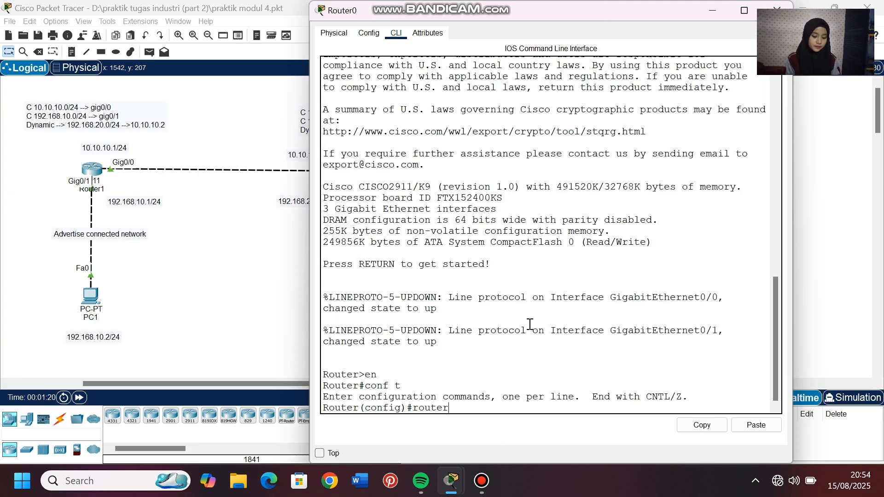
{"action": "type", "text": "eigrp"}
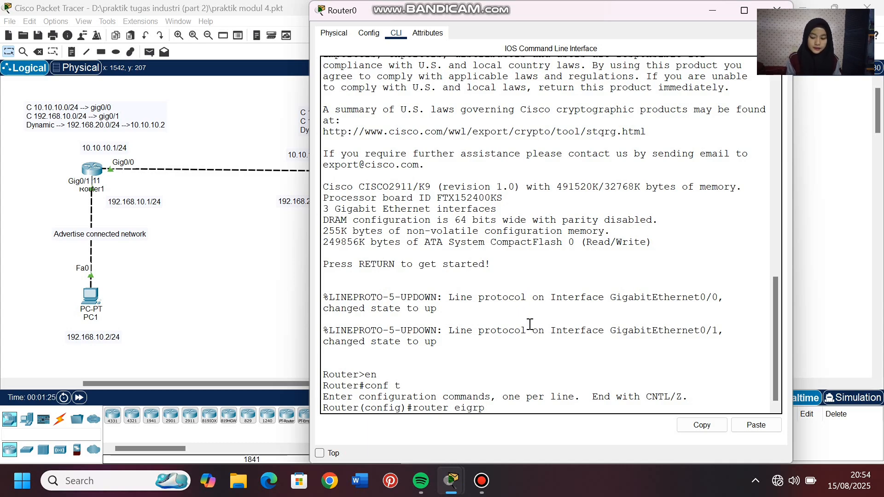
{"action": "type", "text": "10"}
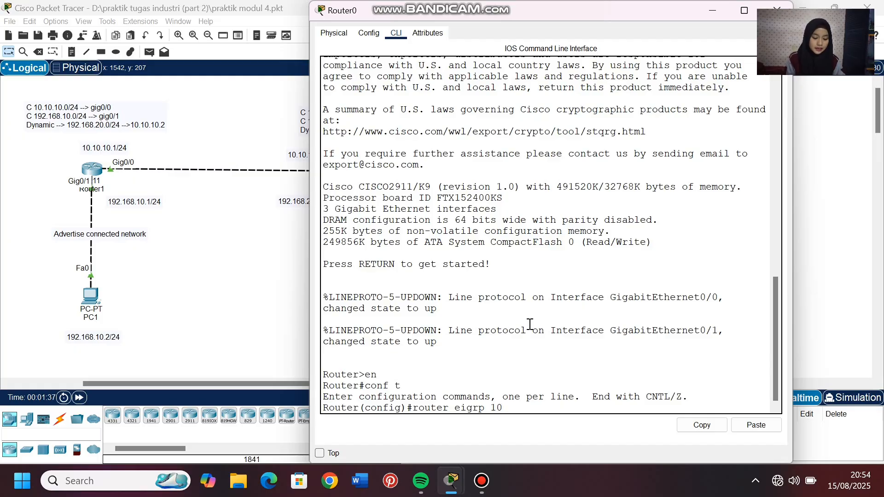
{"action": "key", "text": "Return"}
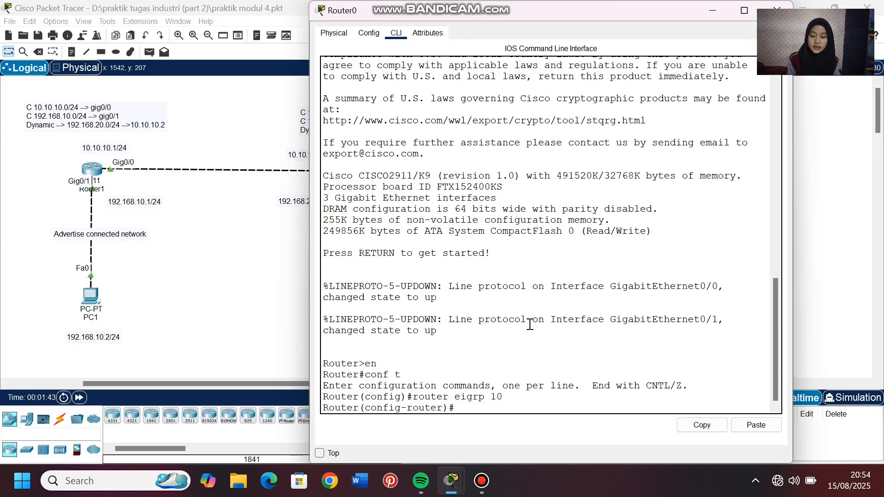
- Check Router0's connected addresses on the topology, then advertise network 20.20.20.0 in its EIGRP 10 process
{"action": "left_click", "coordinate": [261, 332]}
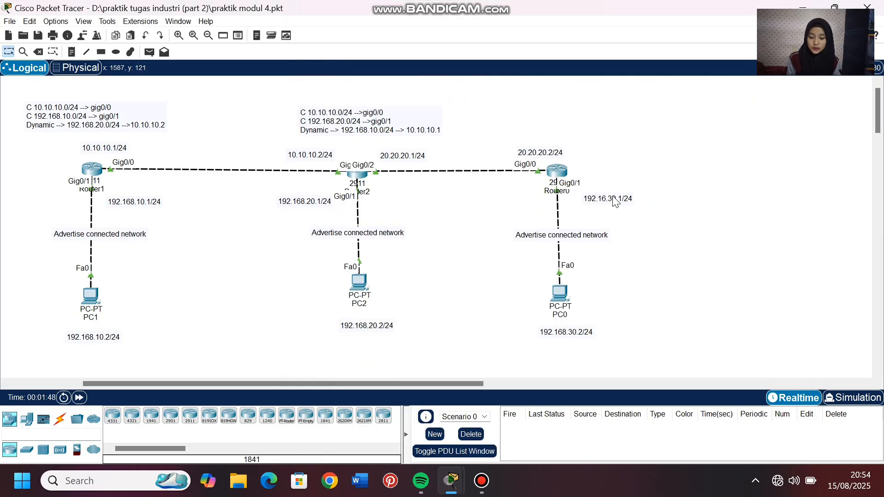
{"action": "left_click", "coordinate": [558, 180]}
{"action": "type", "text": "netw"}
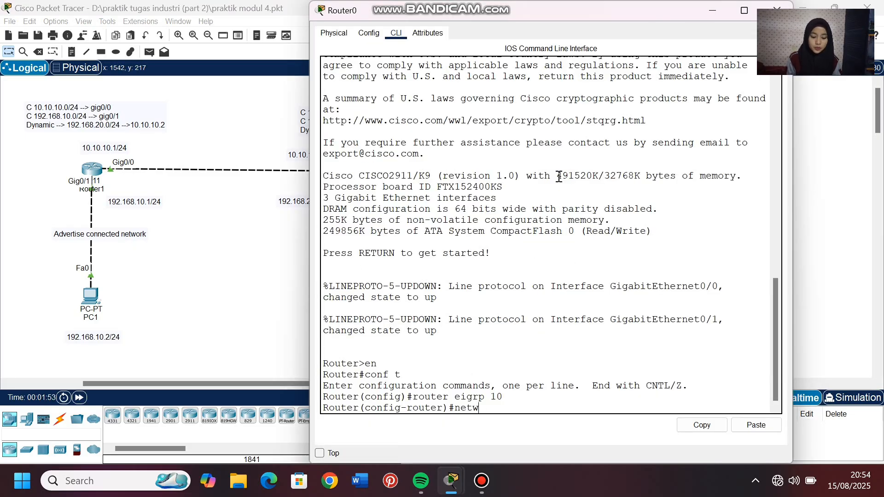
{"action": "type", "text": "ork 20.20.20"}
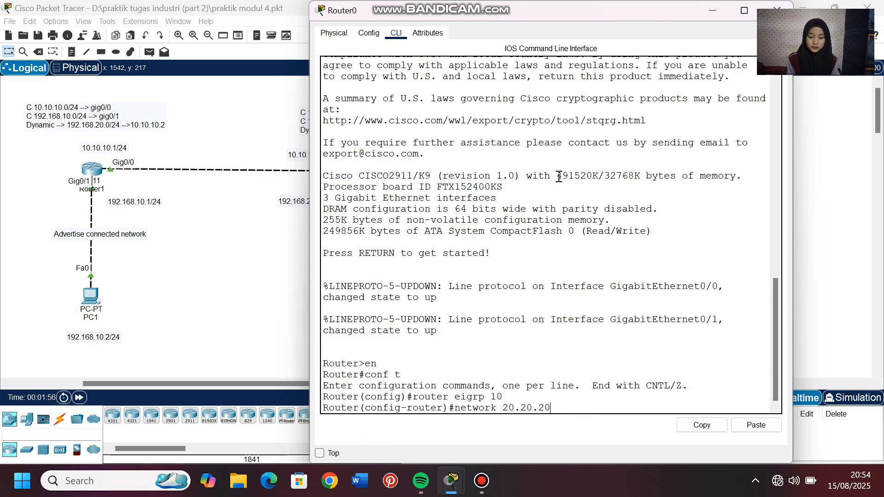
{"action": "type", "text": ".0"}
{"action": "key", "text": "Return"}
- Advertise network 192.168.30.0 in Router0's EIGRP 10 process and close the router's window
{"action": "type", "text": "net"}
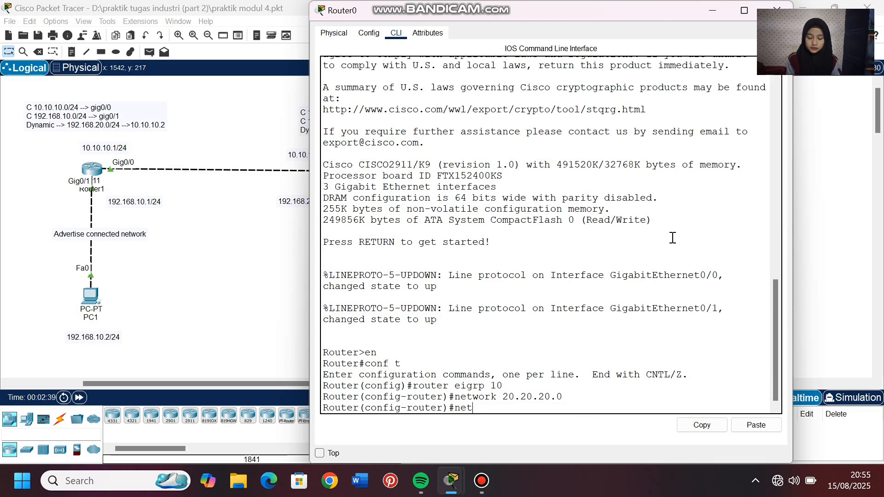
{"action": "type", "text": "work 192.168"}
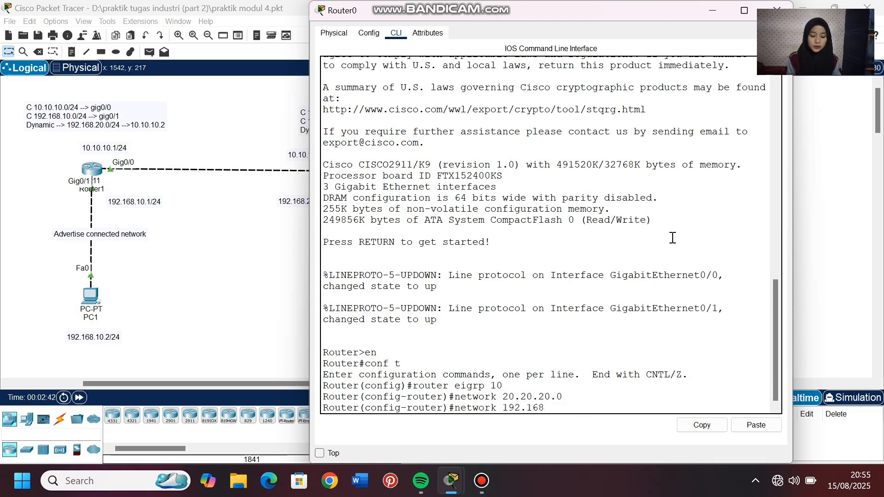
{"action": "type", "text": ".30.0"}
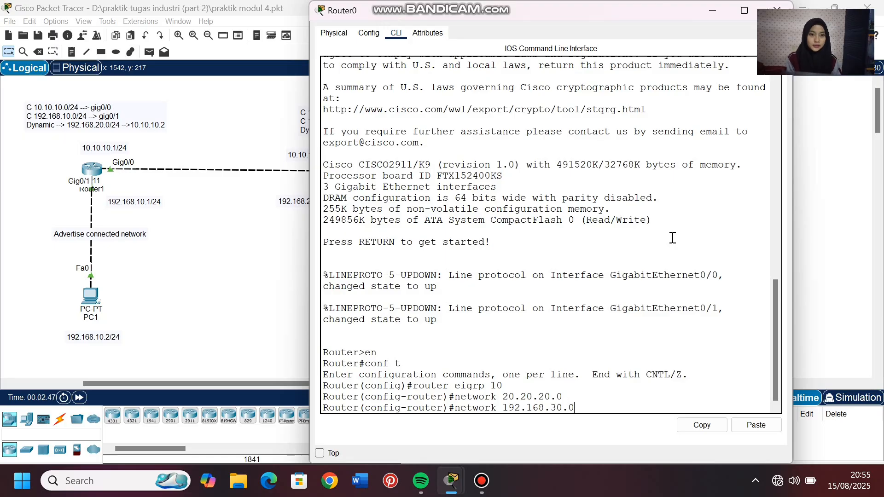
{"action": "key", "text": "Return"}
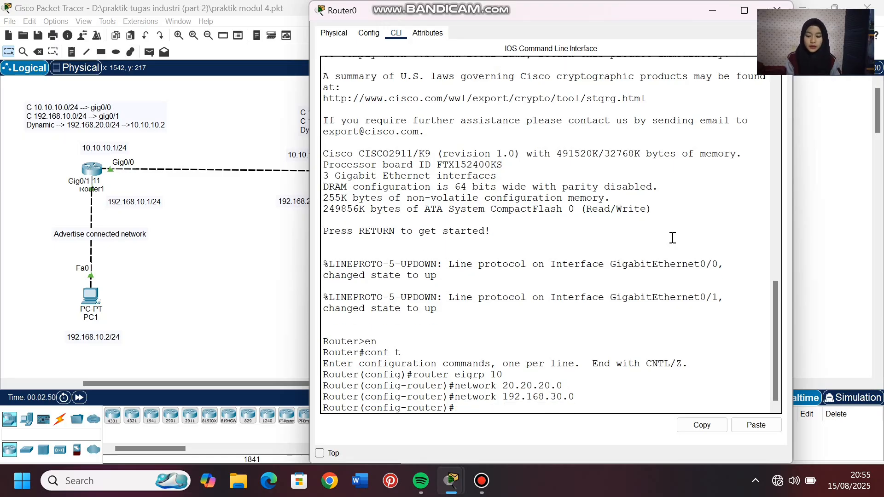
{"action": "left_click", "coordinate": [777, 10]}
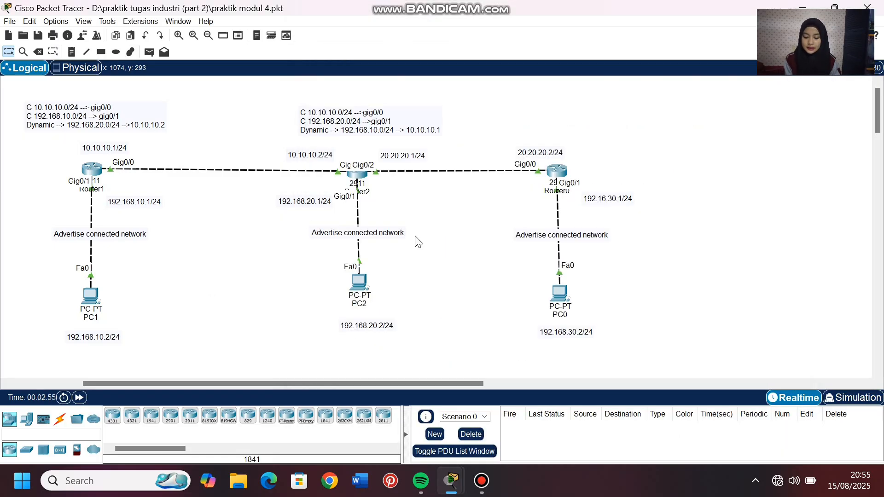
- Open Router2's command line and enter global configuration mode
{"action": "left_click", "coordinate": [358, 178]}
{"action": "left_click", "coordinate": [396, 33]}
{"action": "key", "text": "Return"}
{"action": "type", "text": "en"}
{"action": "key", "text": "Return"}
{"action": "type", "text": "conf t"}
{"action": "key", "text": "Return"}
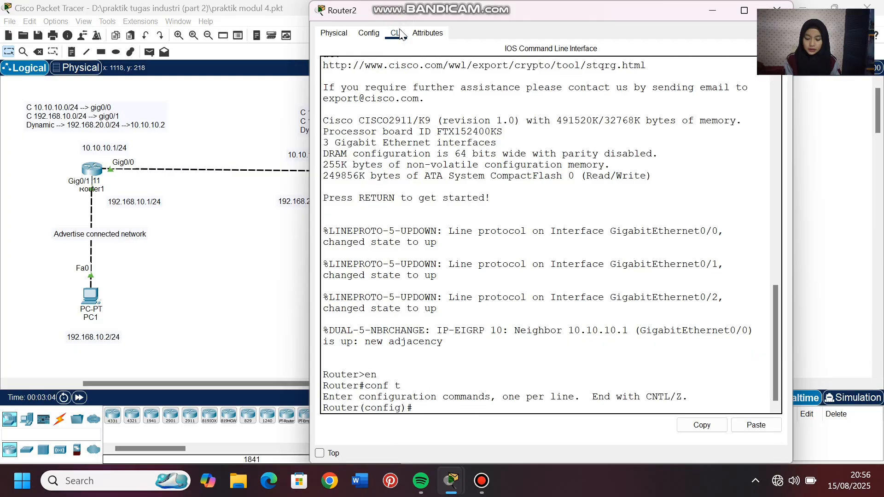
- Enter EIGRP 10 configuration on Router2 and advertise network 20.20.20.0
{"action": "type", "text": "rou"}
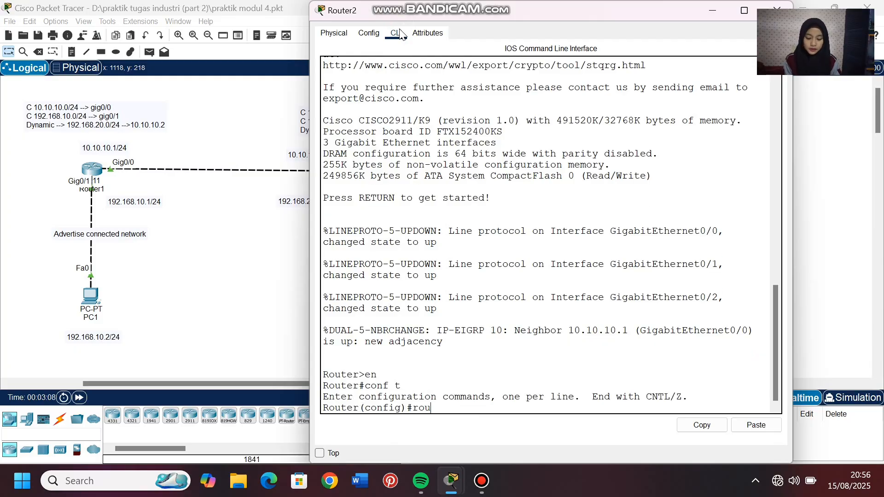
{"action": "type", "text": "ter eigrp"}
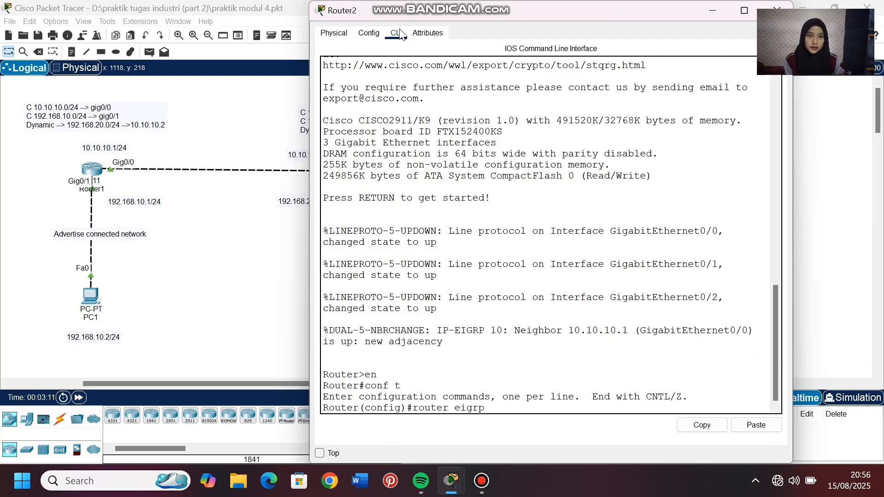
{"action": "type", "text": " 10"}
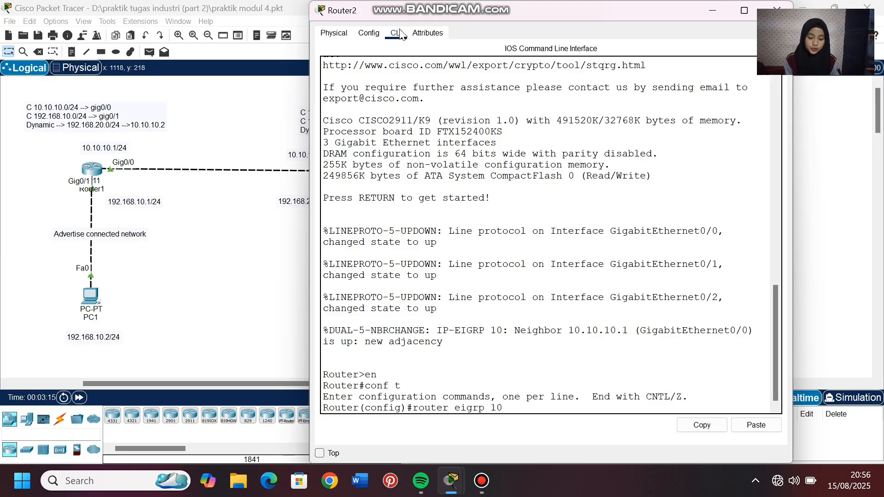
{"action": "key", "text": "Return"}
{"action": "type", "text": "netwo"}
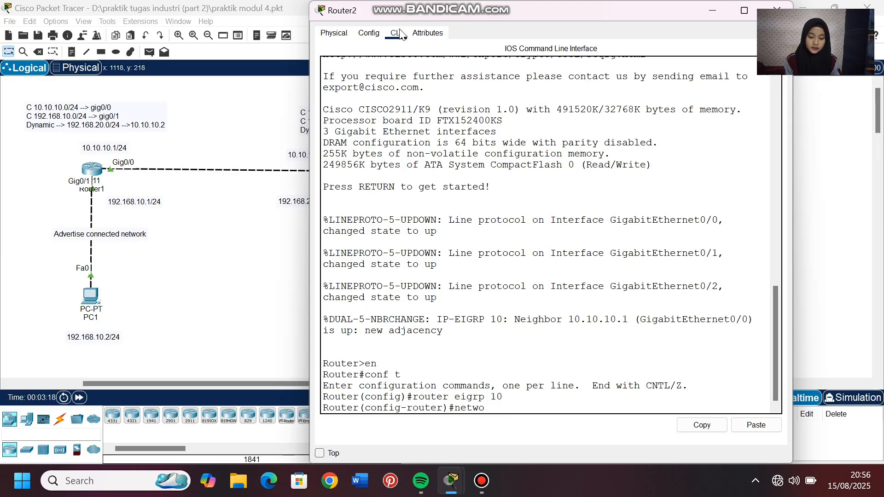
{"action": "type", "text": "rk 20.20.20."}
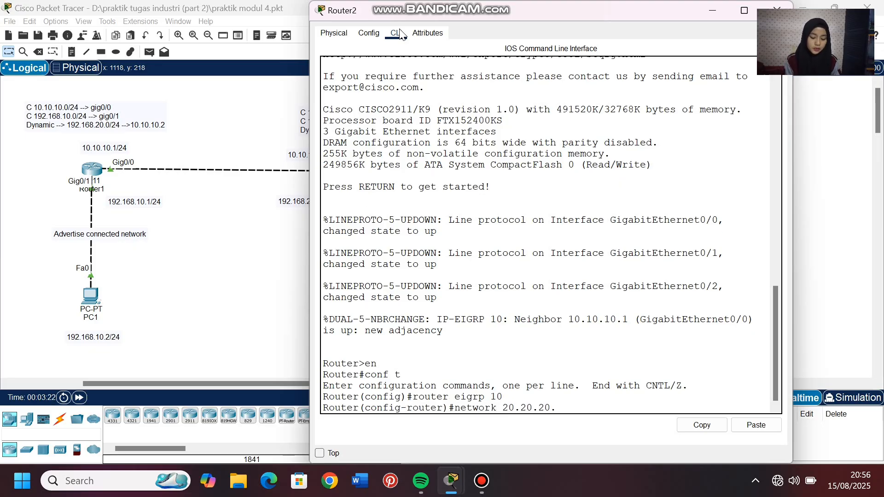
{"action": "type", "text": "0"}
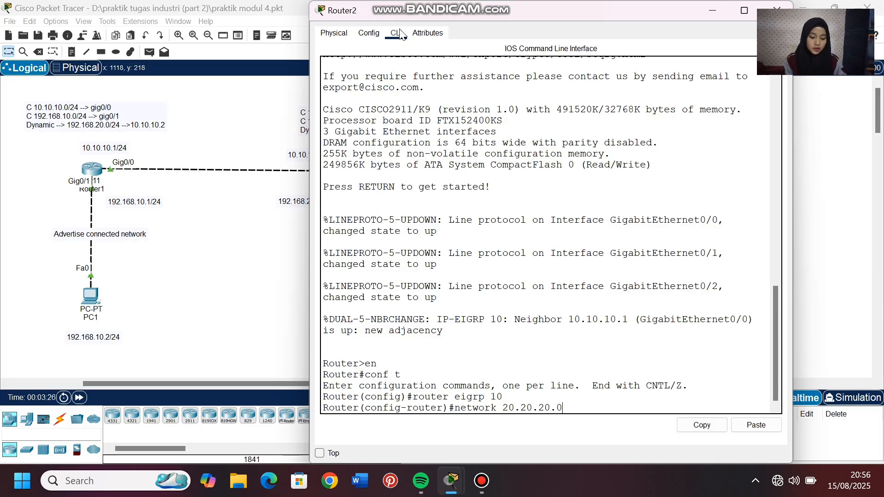
{"action": "key", "text": "Return"}
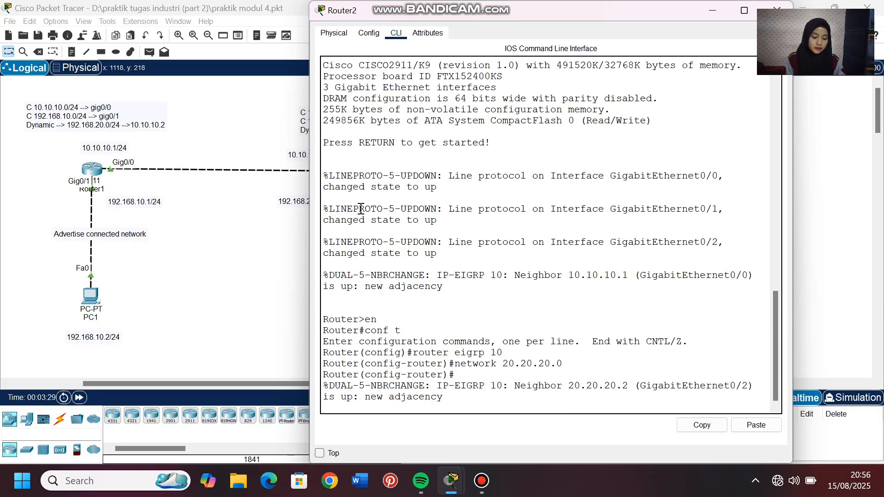
- Examine Router2's new adjacency message and its EIGRP neighbor table using do show ip eigrp neighbor
{"action": "left_click_drag", "start_coordinate": [517, 387], "coordinate": [752, 399]}
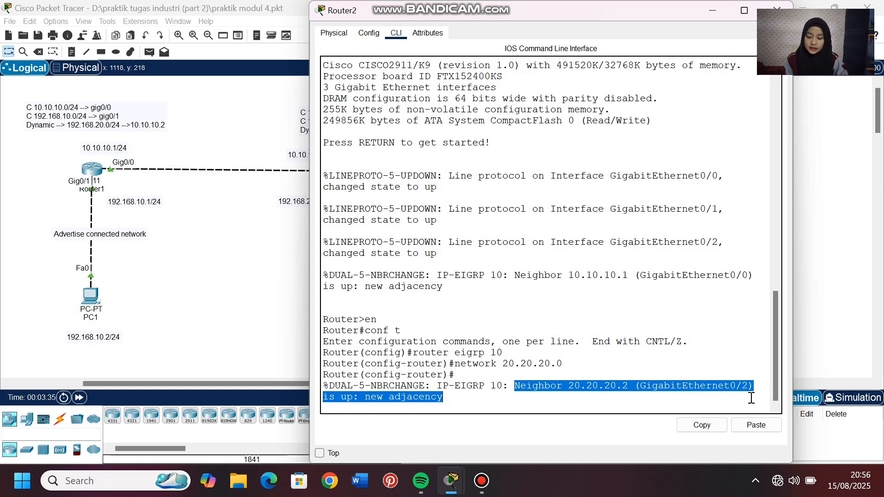
{"action": "left_click", "coordinate": [346, 409]}
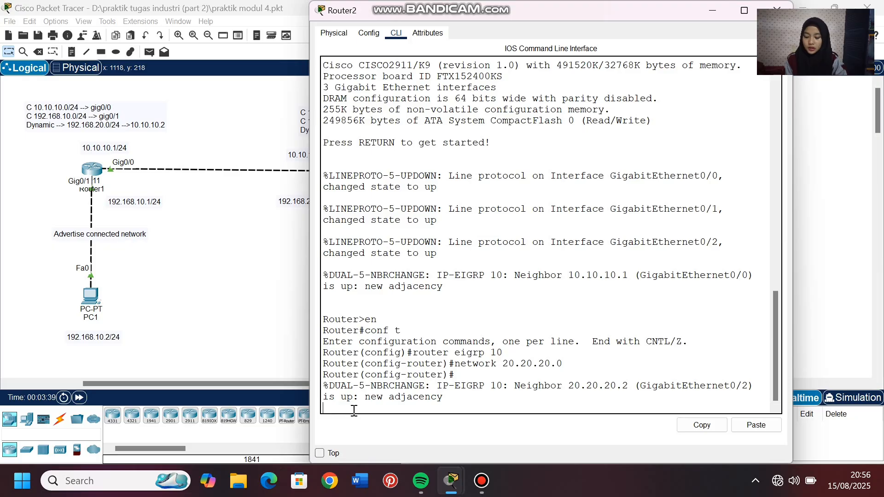
{"action": "key", "text": "Return"}
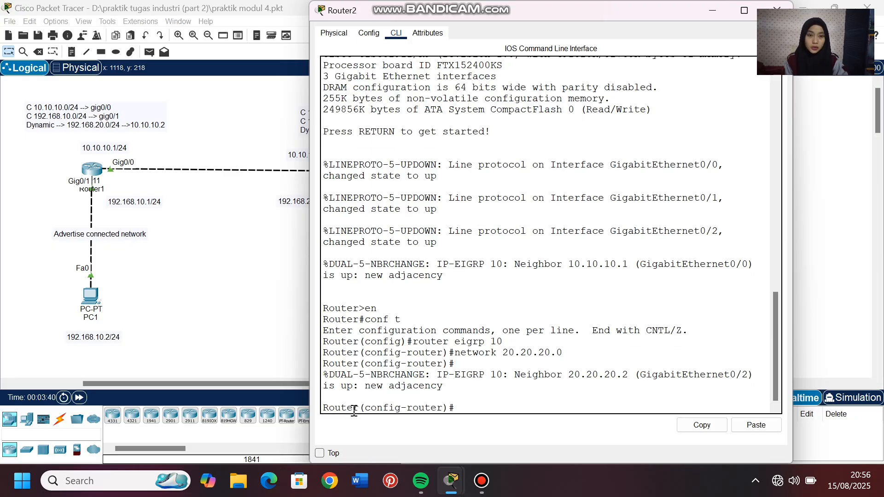
{"action": "type", "text": "do s"}
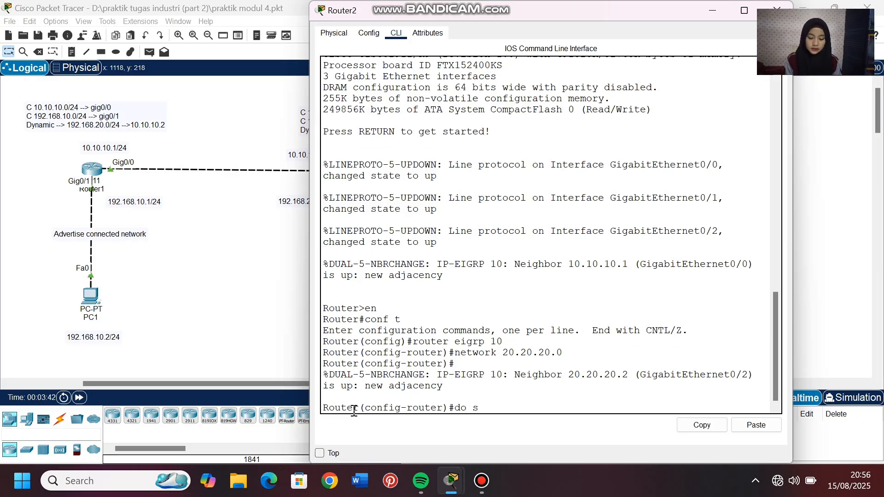
{"action": "type", "text": "how ip eigrp"}
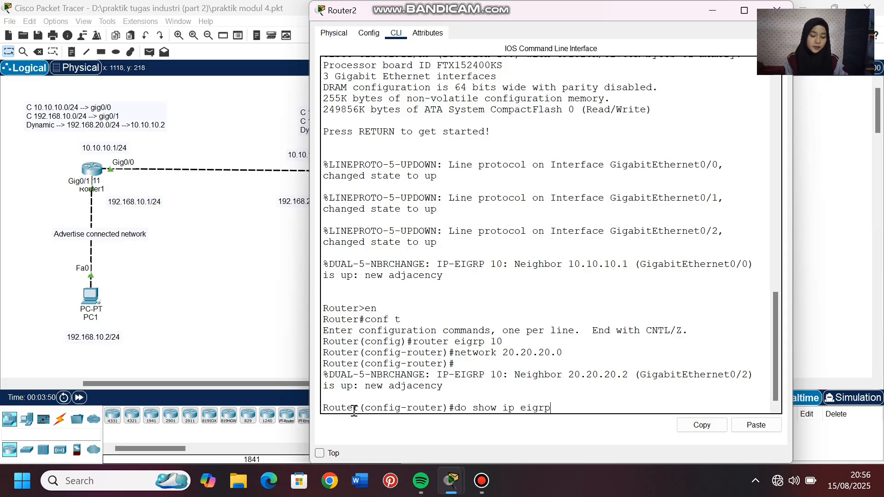
{"action": "type", "text": " neighbor"}
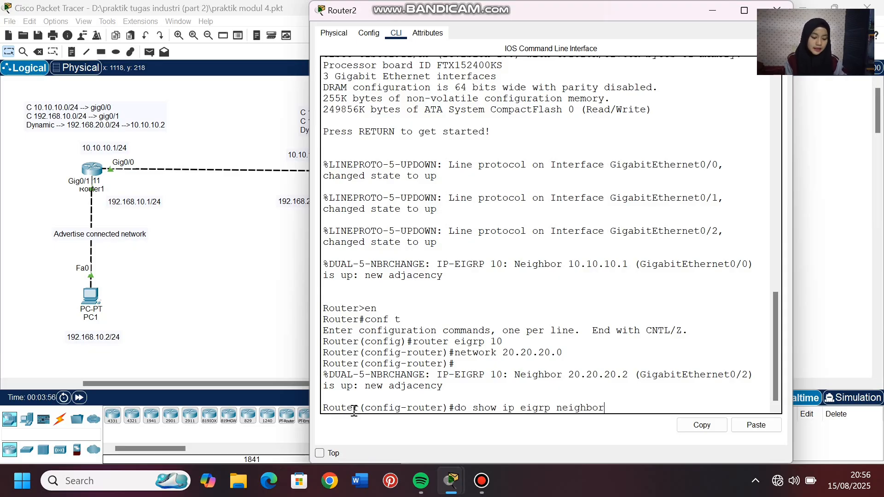
{"action": "key", "text": "Return"}
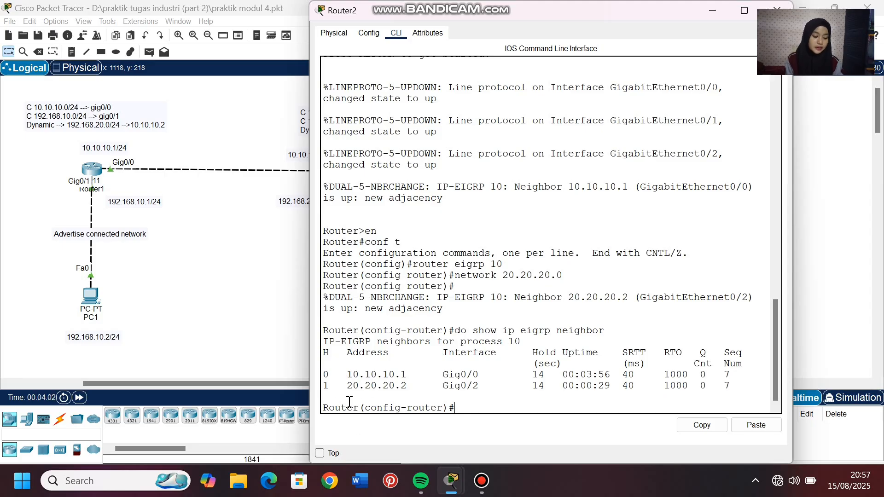
{"action": "left_click_drag", "start_coordinate": [346, 375], "coordinate": [450, 403]}
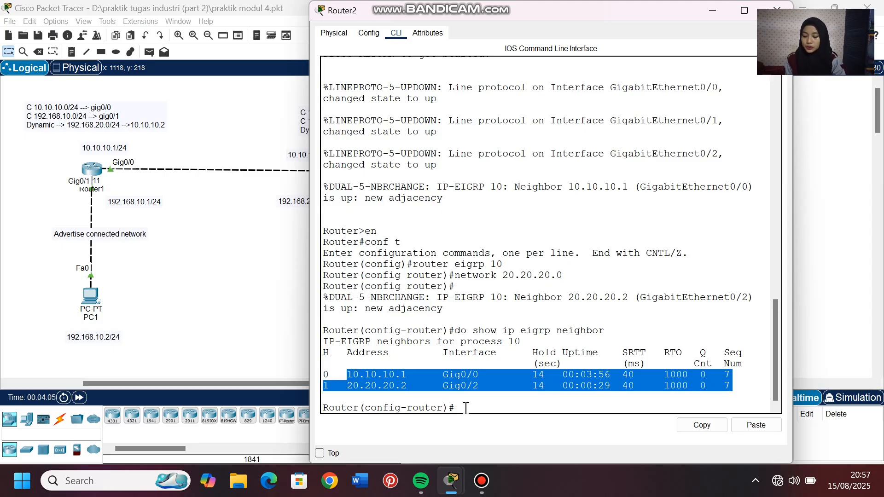
{"action": "left_click", "coordinate": [466, 408]}
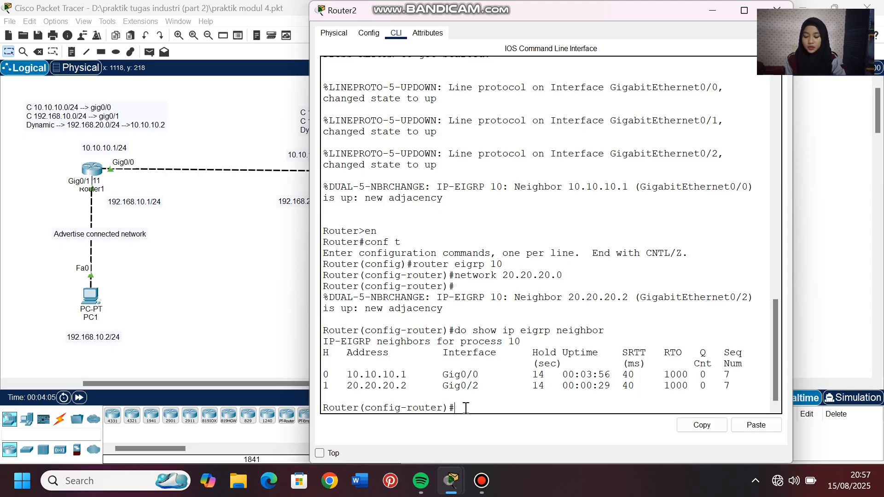
- Compare Router2's neighbor addresses with the topology diagram and return to its command line
{"action": "left_click", "coordinate": [266, 347]}
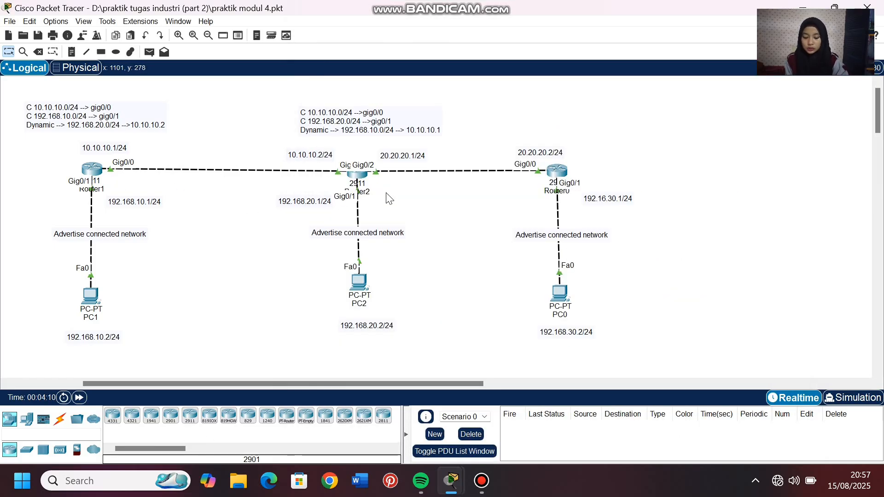
{"action": "left_click", "coordinate": [357, 177]}
{"action": "left_click", "coordinate": [222, 218]}
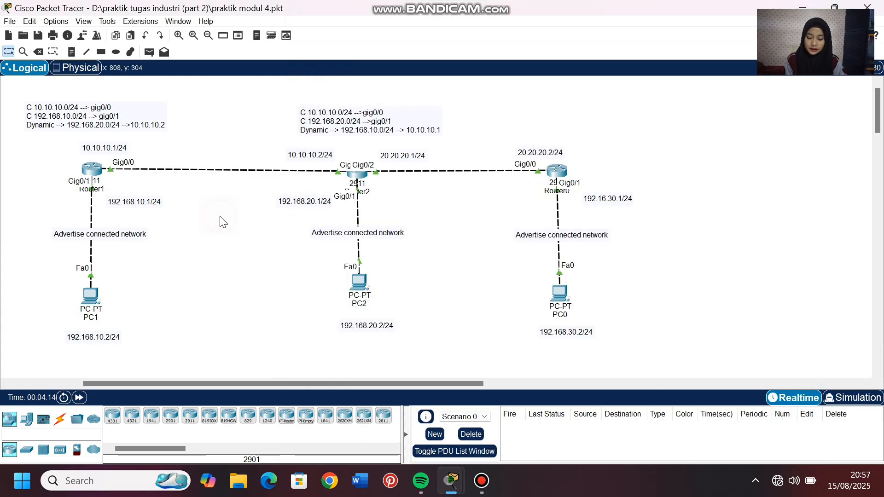
{"action": "left_click", "coordinate": [351, 179]}
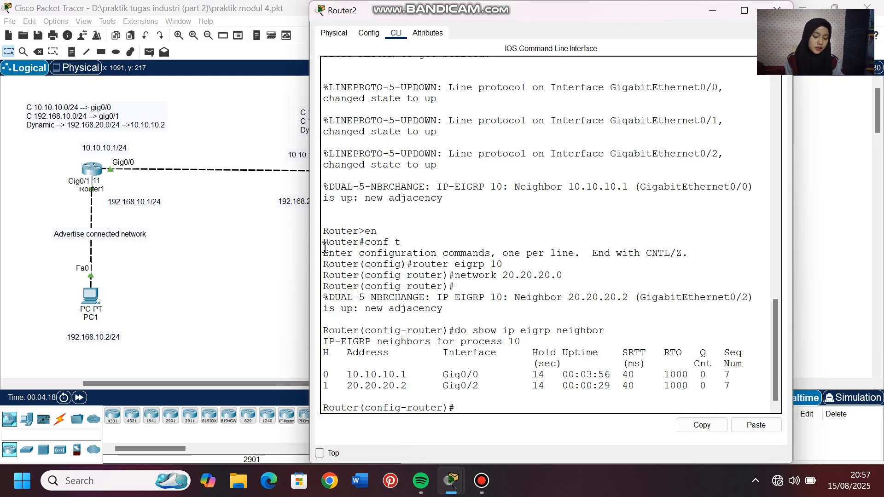
- Examine the EIGRP neighbor table of the third router, Router0, using do show ip eigrp neighbor
{"action": "left_click", "coordinate": [243, 267]}
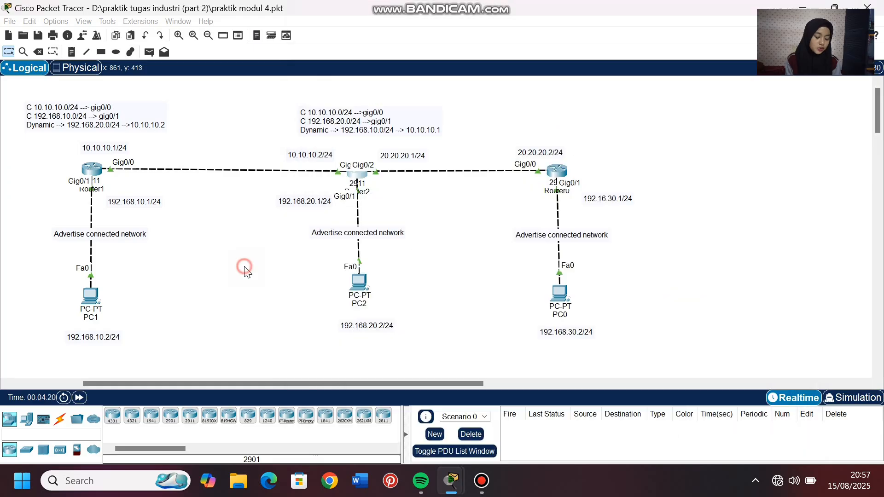
{"action": "left_click", "coordinate": [550, 167]}
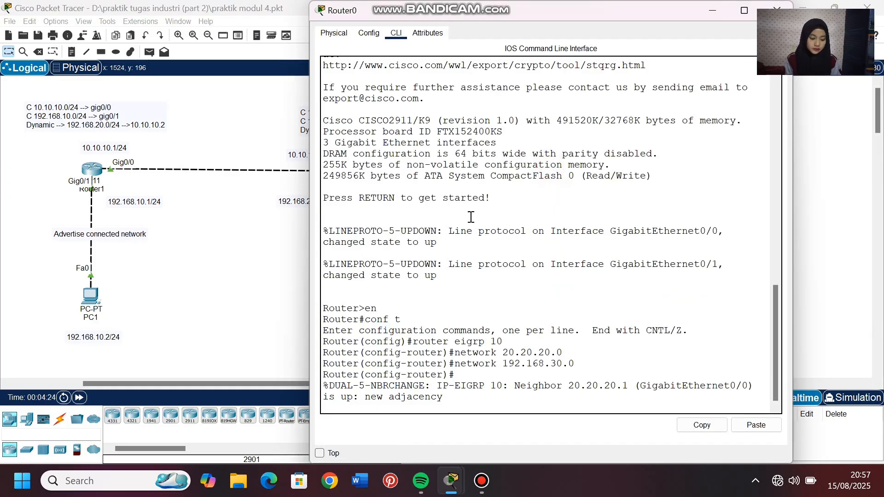
{"action": "left_click", "coordinate": [265, 260]}
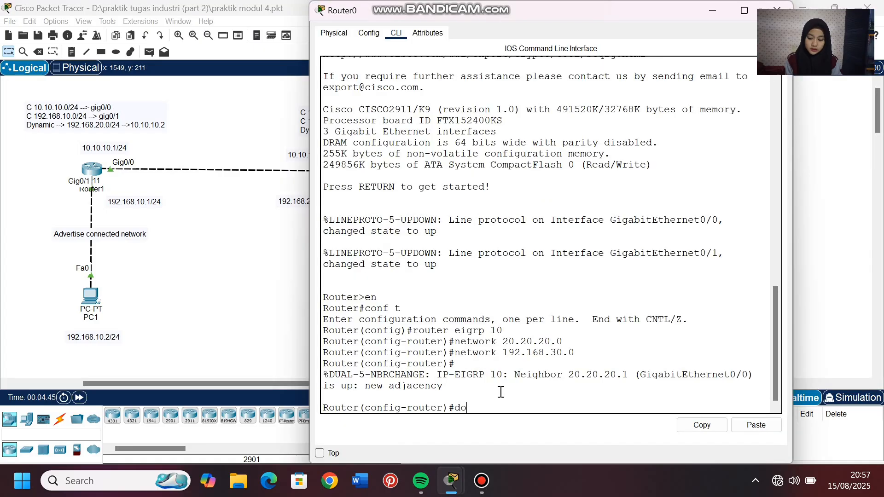
{"action": "type", "text": "show ip eig"}
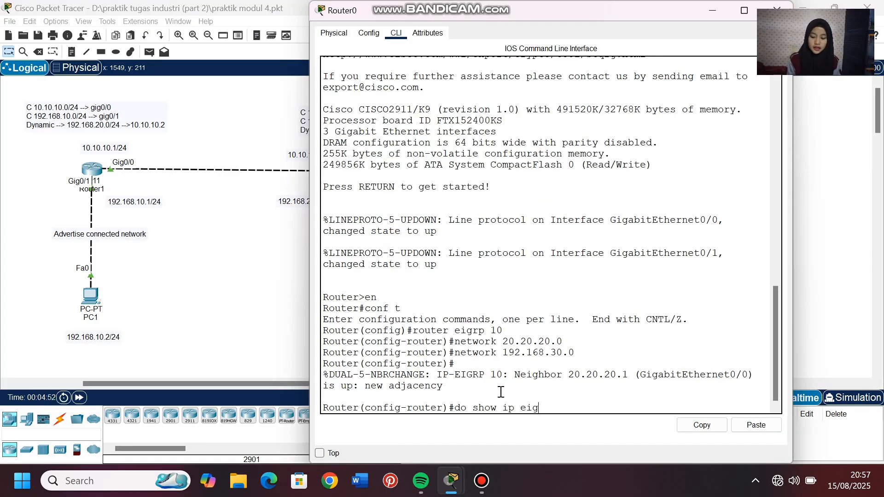
{"action": "type", "text": "rp neighbor"}
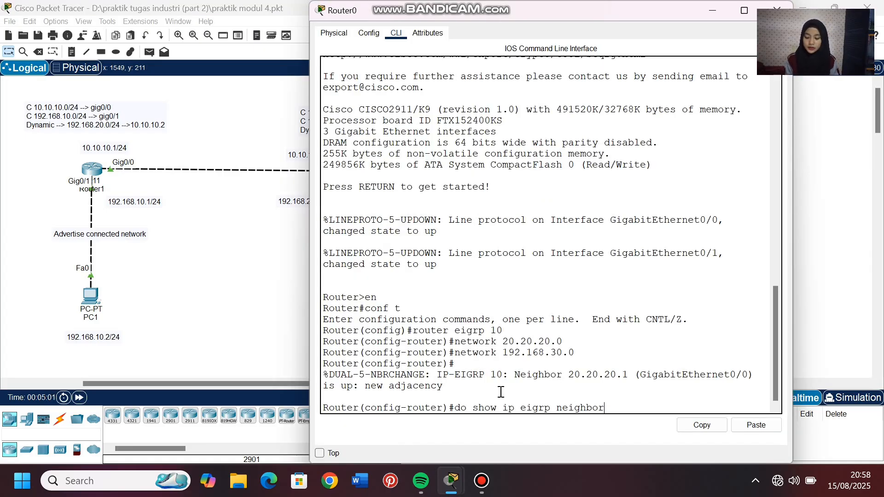
{"action": "key", "text": "Return"}
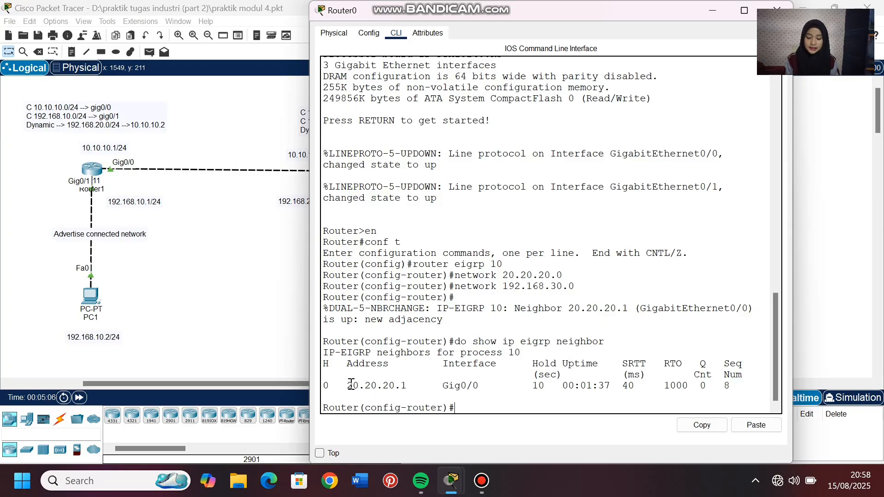
{"action": "left_click_drag", "start_coordinate": [352, 388], "coordinate": [491, 389]}
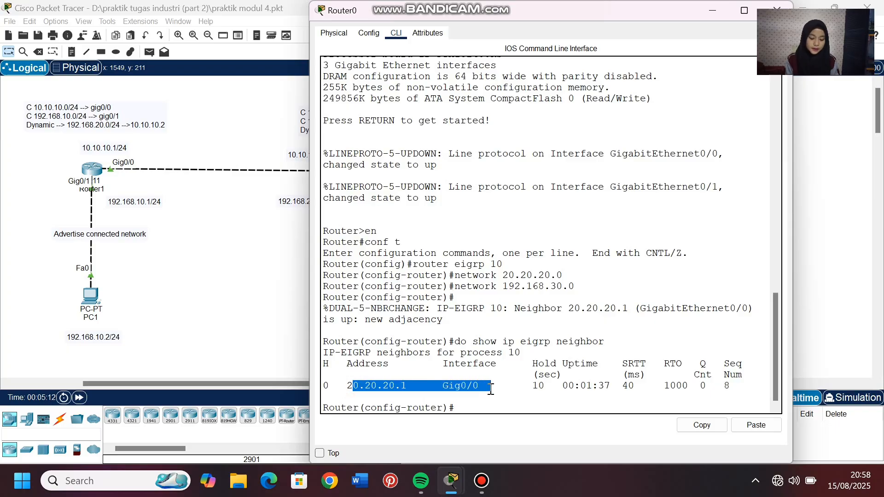
- Rename the third router in the topology from Router0 to Router3
{"action": "left_click", "coordinate": [216, 296]}
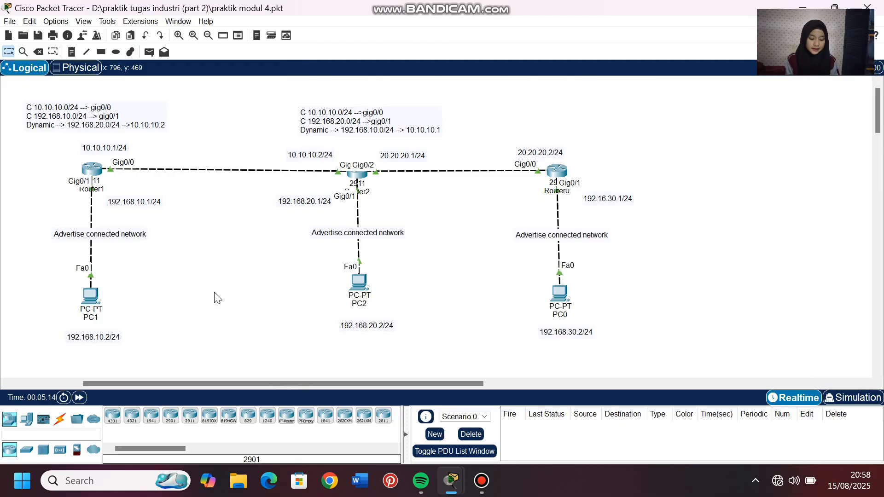
{"action": "left_click", "coordinate": [567, 191]}
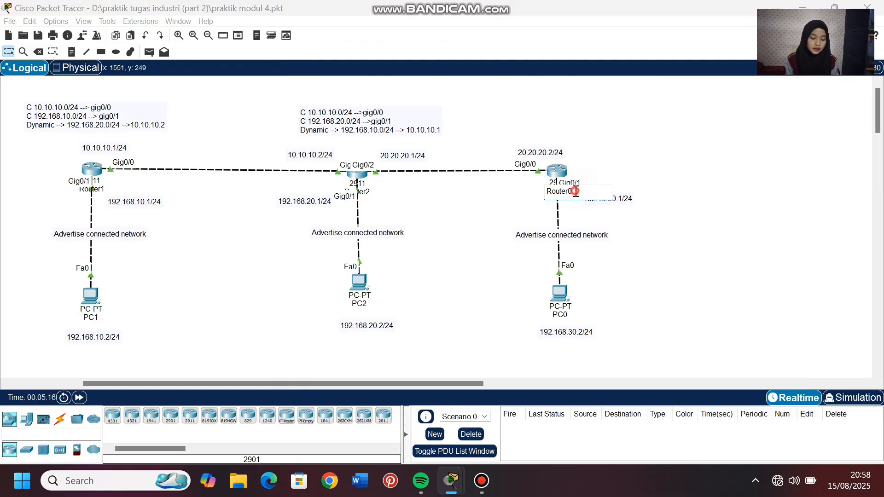
{"action": "key", "text": "BackSpace"}
{"action": "key", "text": "Return"}
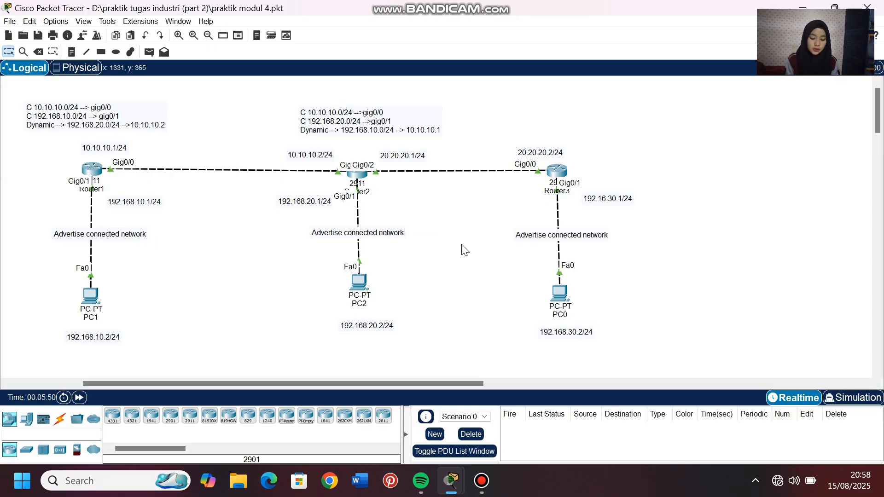
{"action": "left_click", "coordinate": [532, 239]}
{"action": "left_click_drag", "start_coordinate": [473, 265], "coordinate": [540, 239]}
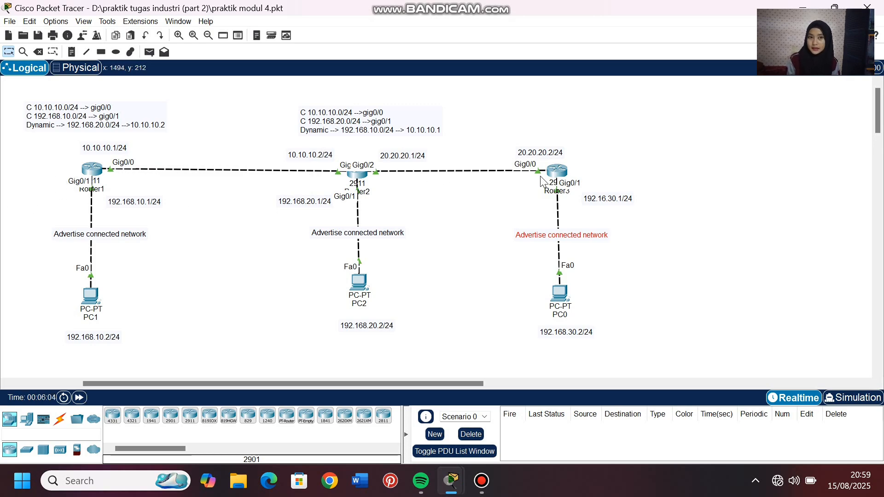
- Leave EIGRP configuration mode on Router3 and examine its EIGRP-learned routes using do show ip route
{"action": "left_click", "coordinate": [558, 172]}
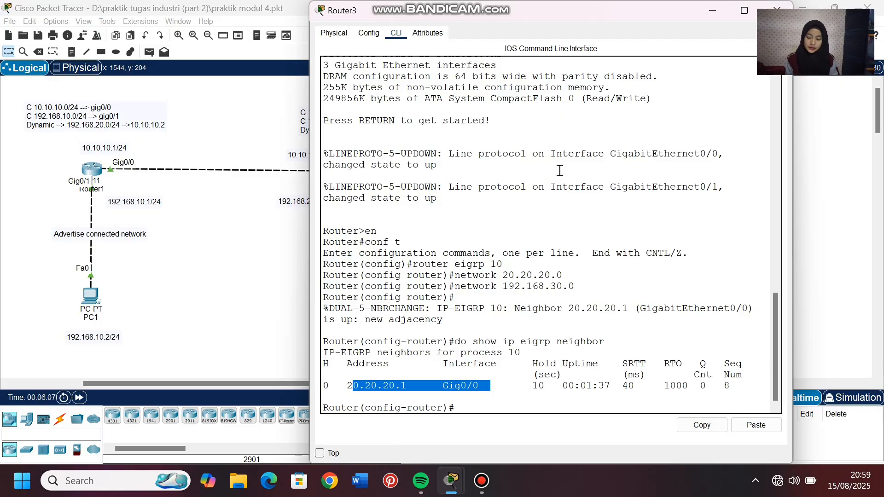
{"action": "left_click", "coordinate": [464, 400]}
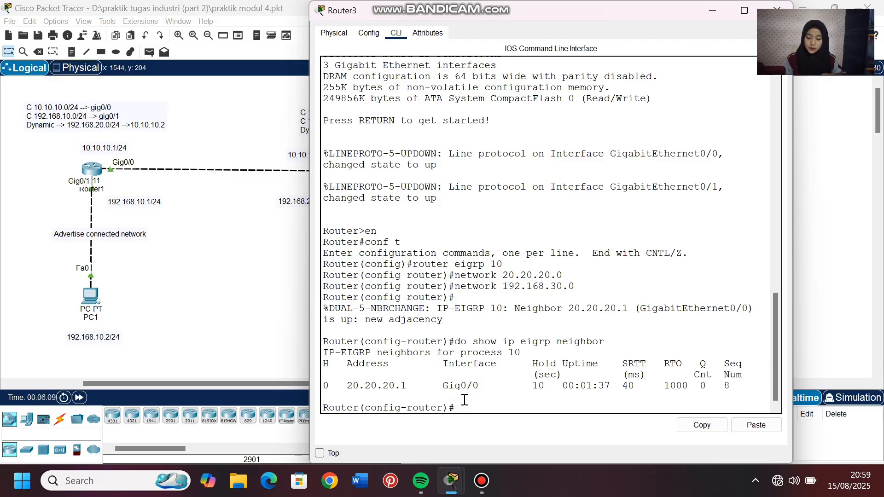
{"action": "type", "text": "ex"}
{"action": "key", "text": "Return"}
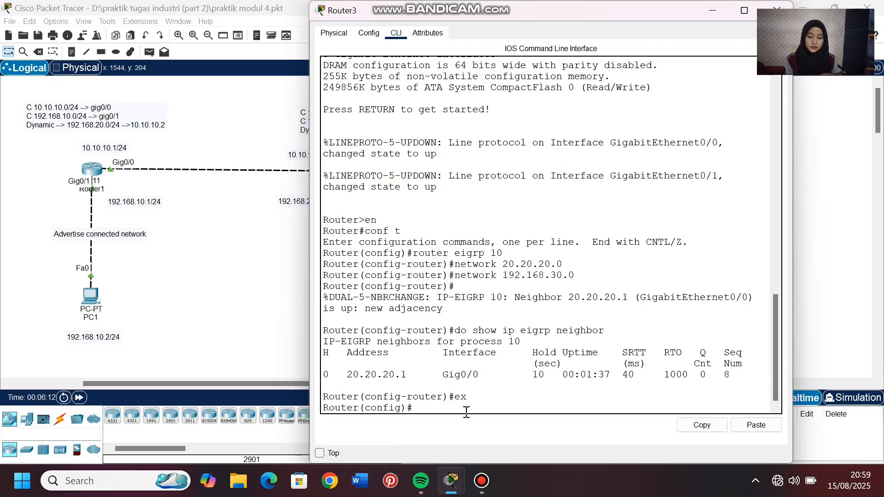
{"action": "type", "text": "show ip r"}
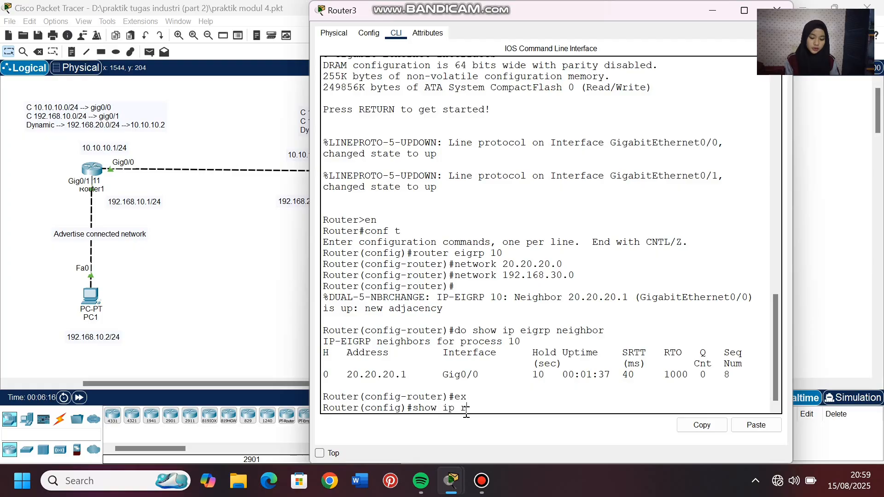
{"action": "type", "text": "do"}
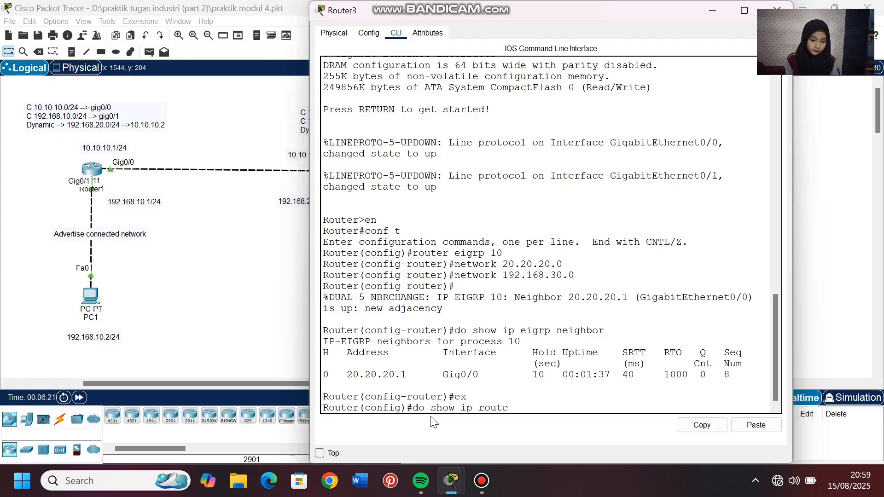
{"action": "key", "text": "Return"}
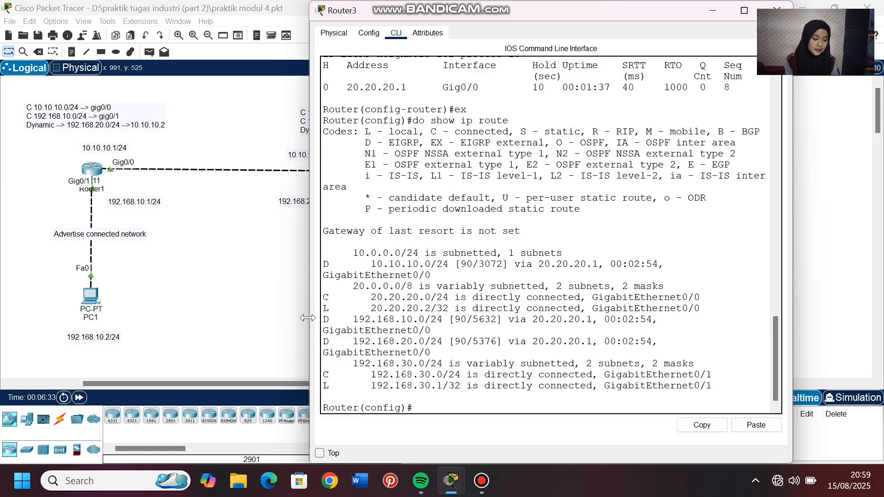
{"action": "left_click_drag", "start_coordinate": [310, 324], "coordinate": [403, 365]}
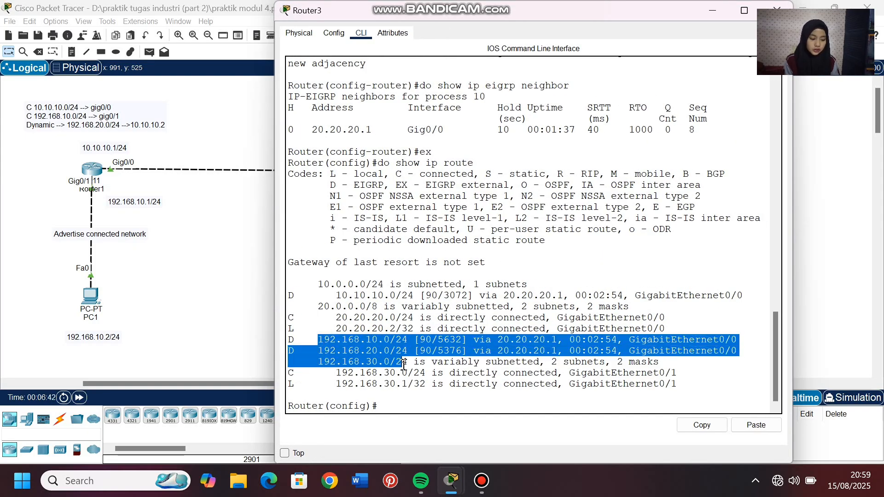
{"action": "left_click", "coordinate": [391, 384]}
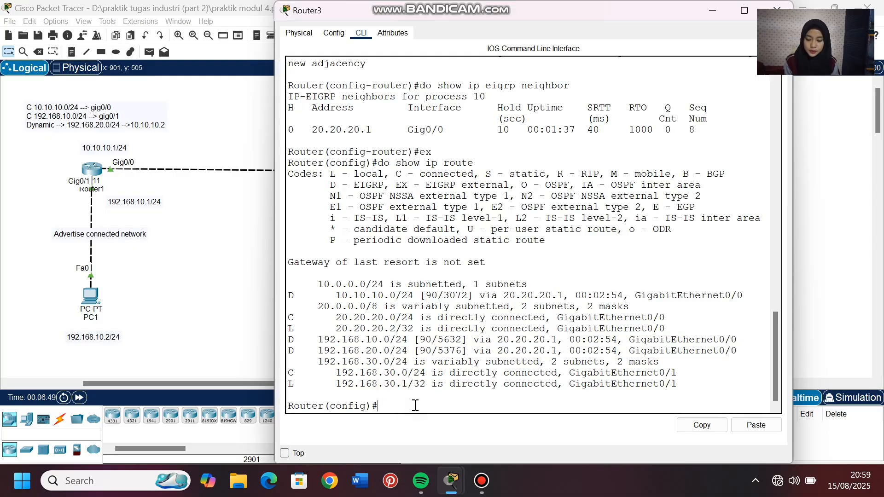
{"action": "left_click_drag", "start_coordinate": [468, 10], "coordinate": [420, 39]}
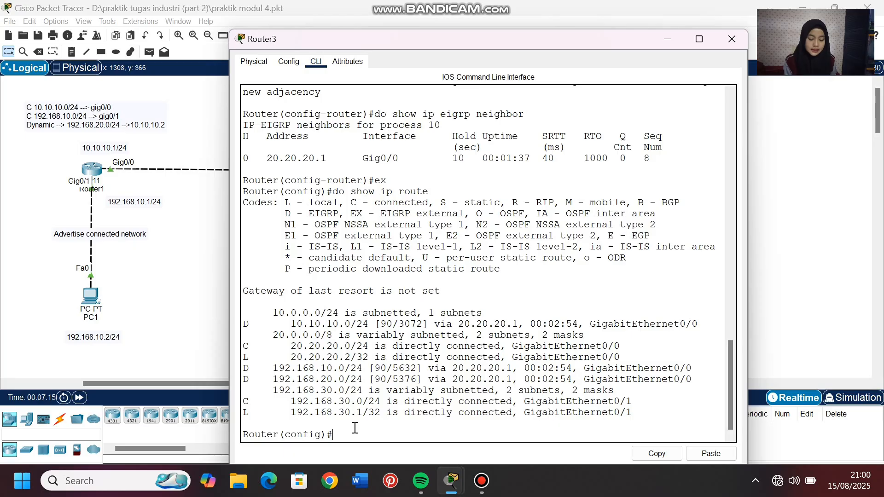
- Leave EIGRP configuration mode on Router2 and examine its EIGRP-learned routes using do show ip route
{"action": "left_click", "coordinate": [209, 222]}
{"action": "left_click", "coordinate": [358, 175]}
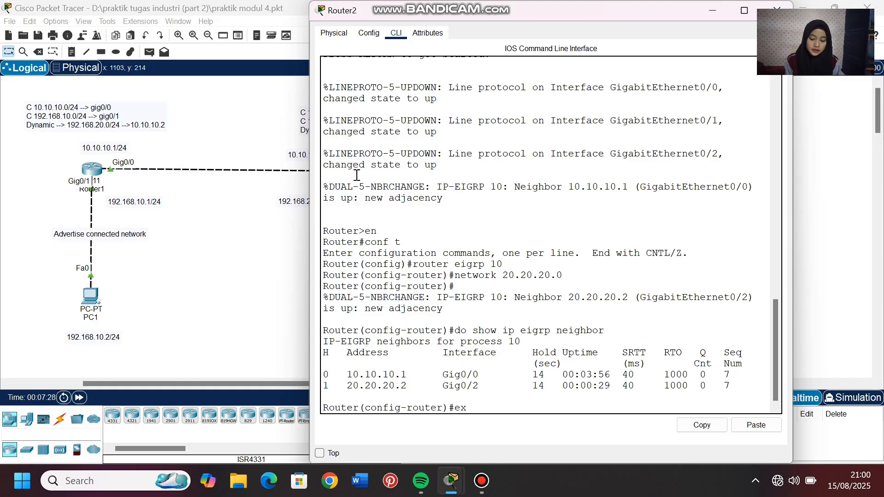
{"action": "type", "text": "ex"}
{"action": "key", "text": "Return"}
{"action": "type", "text": "do show ip route"}
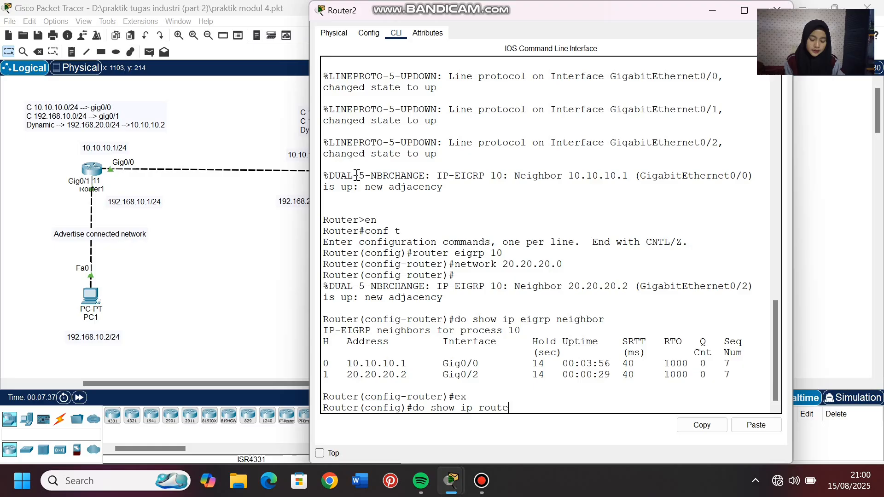
{"action": "key", "text": "Return"}
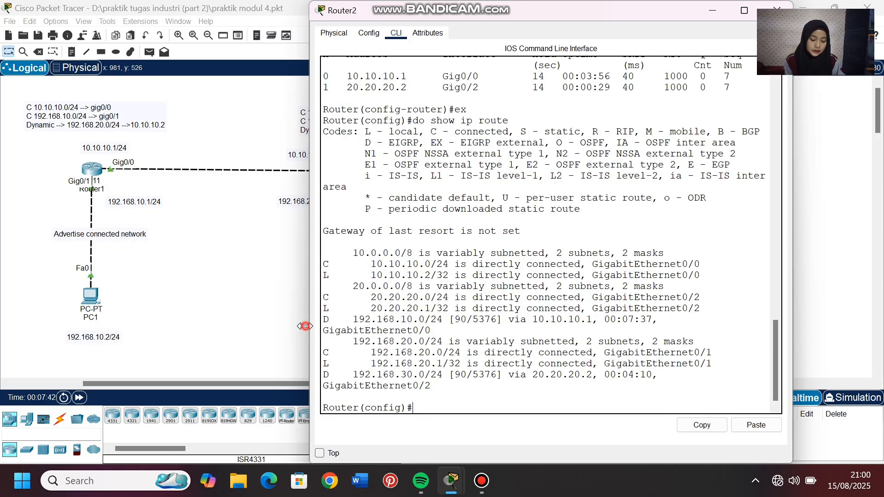
{"action": "left_click_drag", "start_coordinate": [310, 328], "coordinate": [286, 330]}
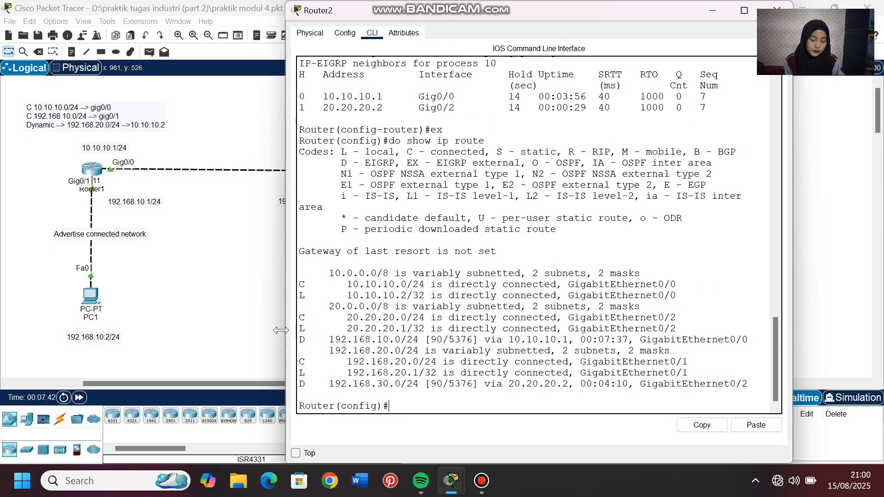
{"action": "double_click", "coordinate": [400, 373]}
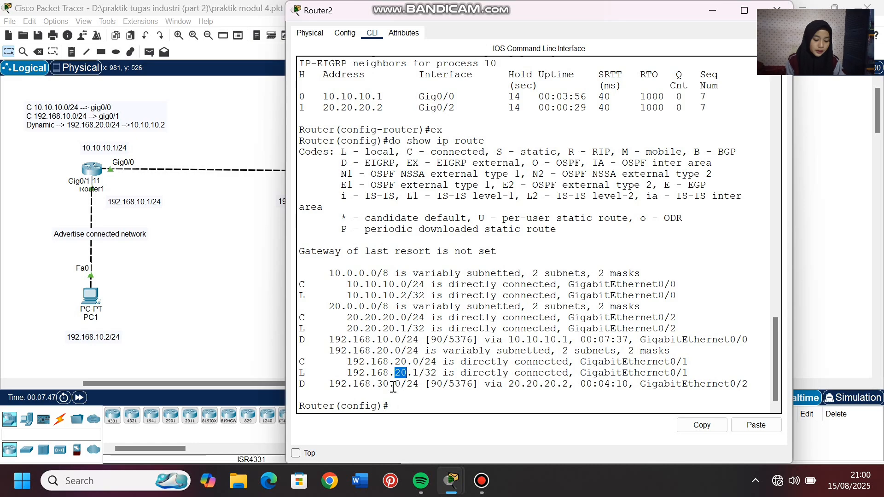
{"action": "left_click", "coordinate": [404, 400]}
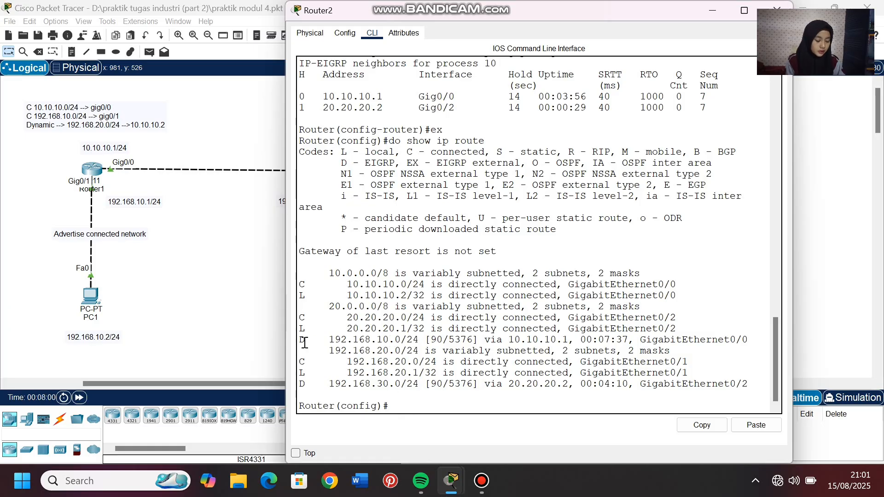
{"action": "left_click_drag", "start_coordinate": [305, 343], "coordinate": [399, 387]}
{"action": "left_click", "coordinate": [404, 400]}
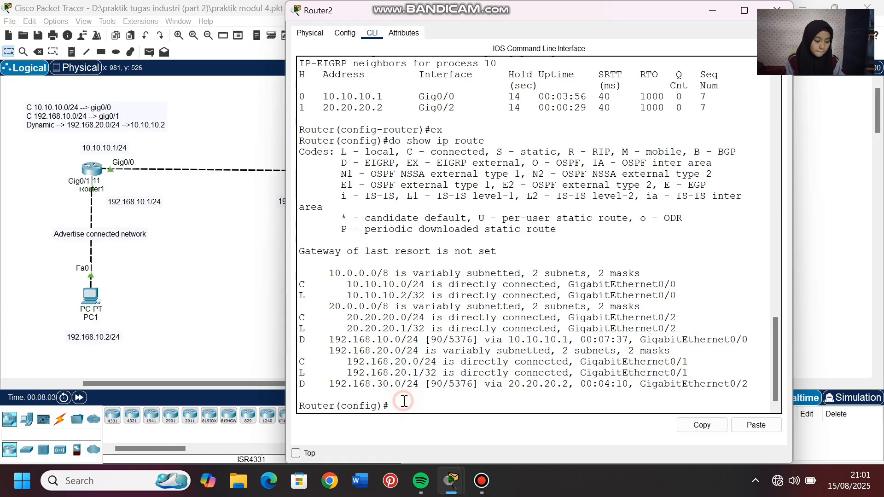
- Open Router1's command line and enter global configuration mode
{"action": "left_click", "coordinate": [143, 223]}
{"action": "left_click", "coordinate": [92, 169]}
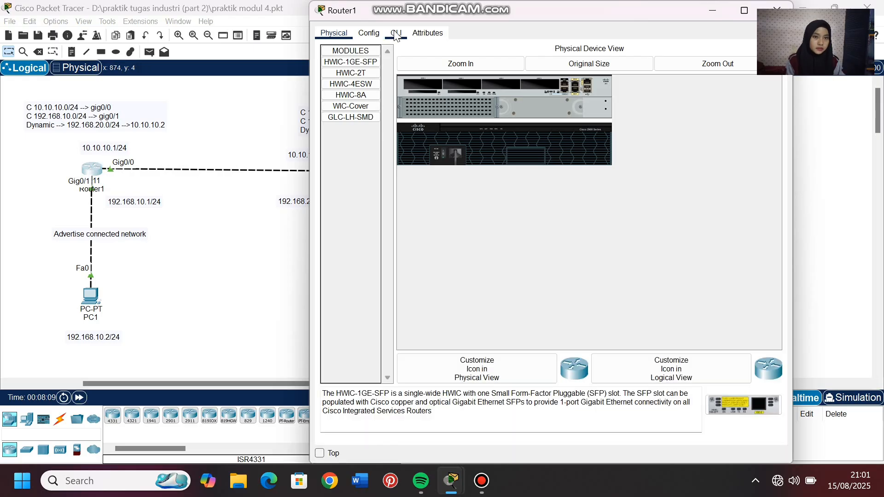
{"action": "left_click", "coordinate": [397, 33]}
{"action": "type", "text": "en"}
{"action": "key", "text": "Return"}
{"action": "type", "text": "conf t"}
{"action": "key", "text": "Return"}
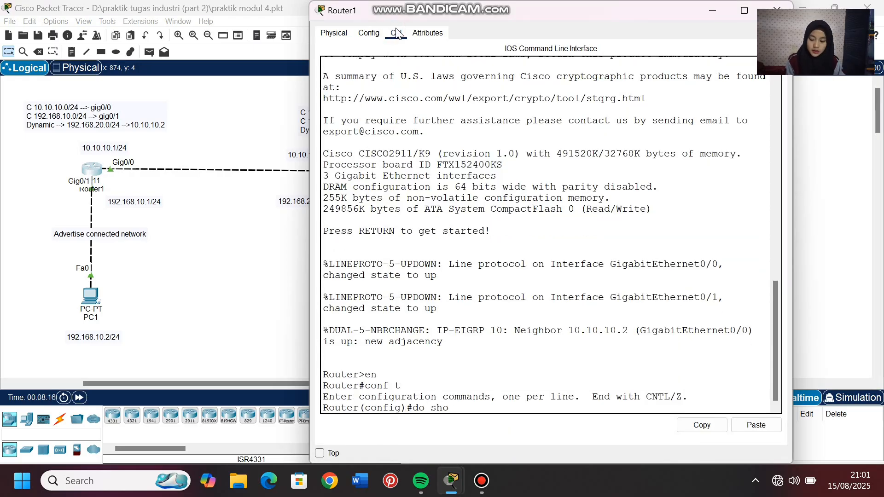
- Run do show ip route on Router1 and examine its EIGRP-learned routes
{"action": "key", "text": "Return"}
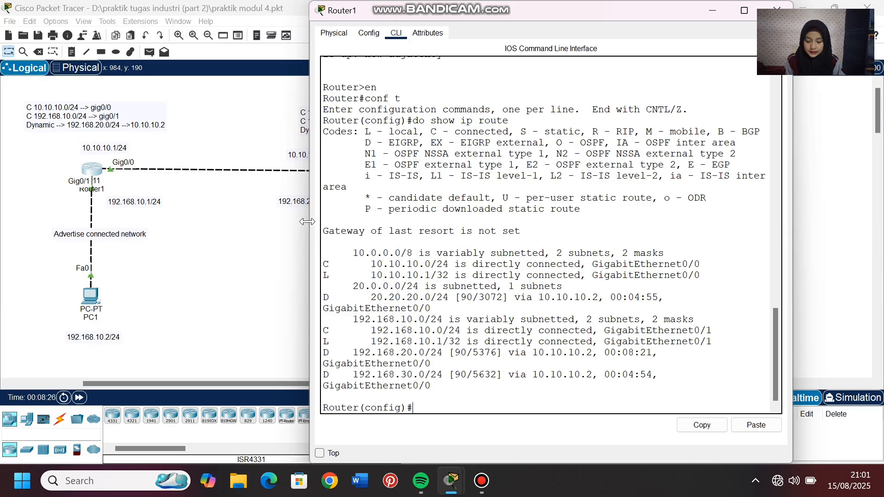
{"action": "left_click_drag", "start_coordinate": [310, 224], "coordinate": [268, 209]}
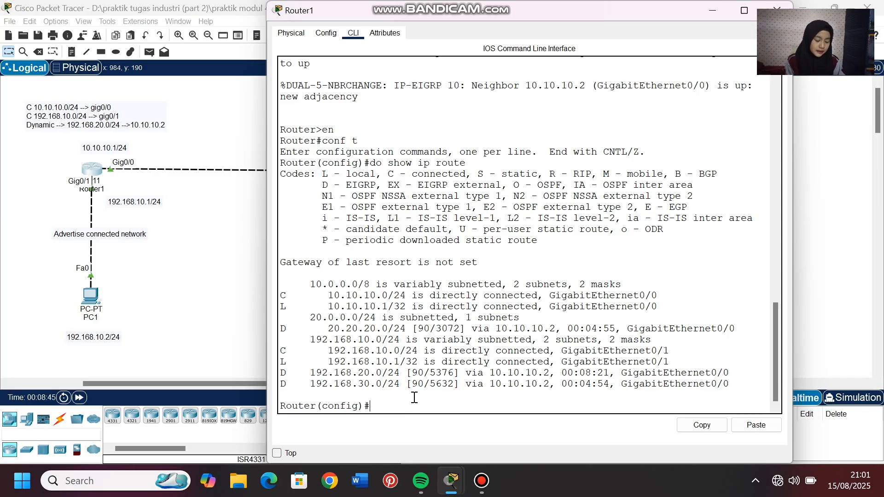
{"action": "left_click_drag", "start_coordinate": [364, 384], "coordinate": [383, 379]}
{"action": "left_click", "coordinate": [391, 411]}
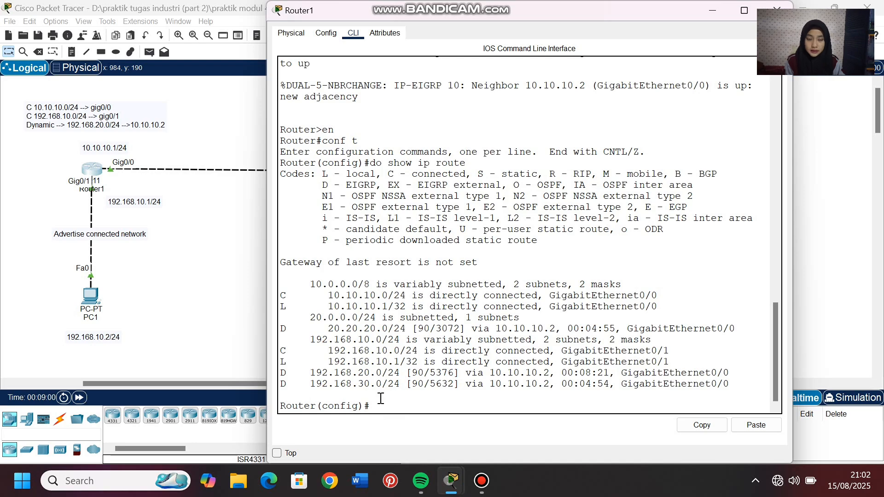
{"action": "left_click_drag", "start_coordinate": [365, 326], "coordinate": [389, 328]}
{"action": "left_click", "coordinate": [383, 403]}
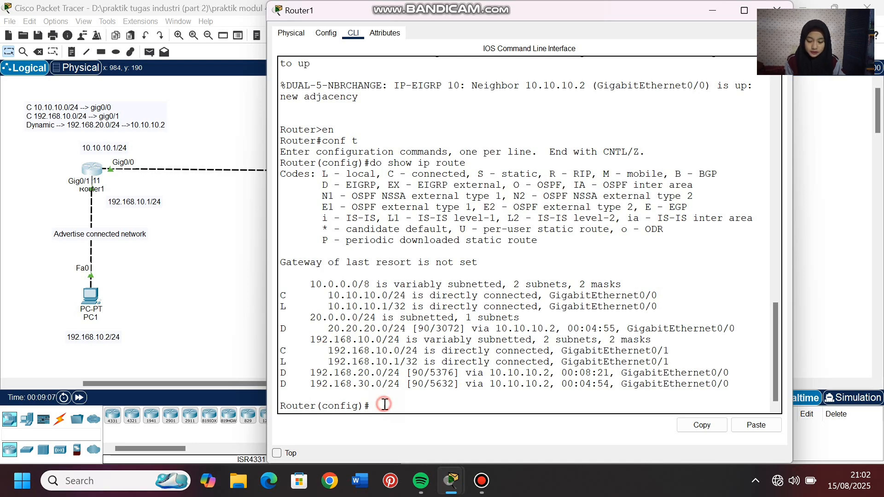
- Rename the PC connected to Router3 from PC0 to PC3
{"action": "left_click", "coordinate": [238, 358]}
{"action": "left_click", "coordinate": [569, 317]}
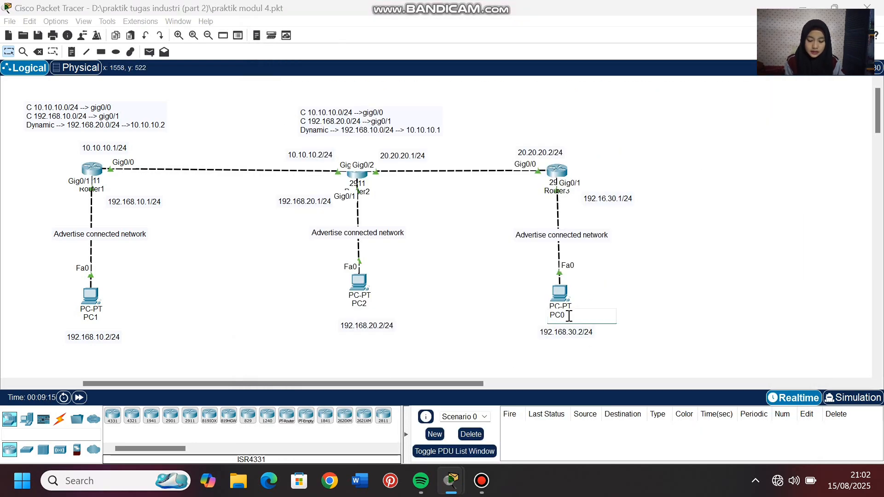
{"action": "key", "text": "Return"}
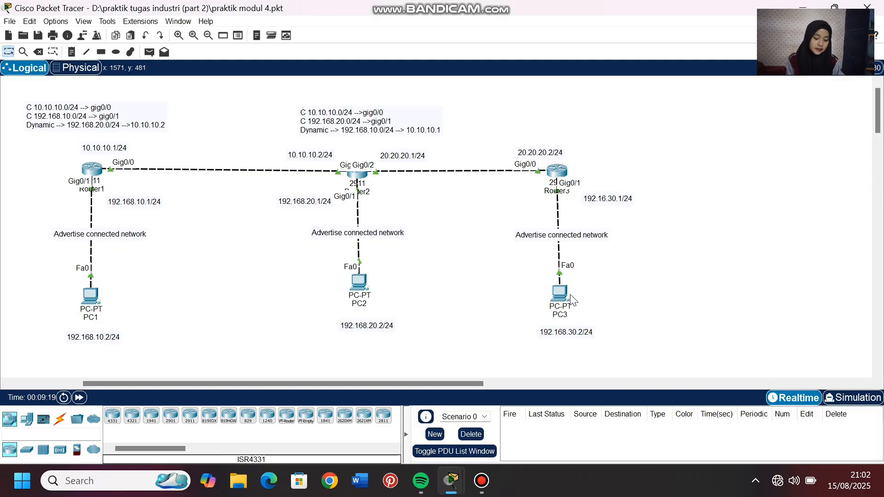
- Configure PC3 with static IPv4 address 192.168.30.2, subnet mask 255.255.255.0 and default gateway 192.168.30.1
{"action": "left_click", "coordinate": [563, 297]}
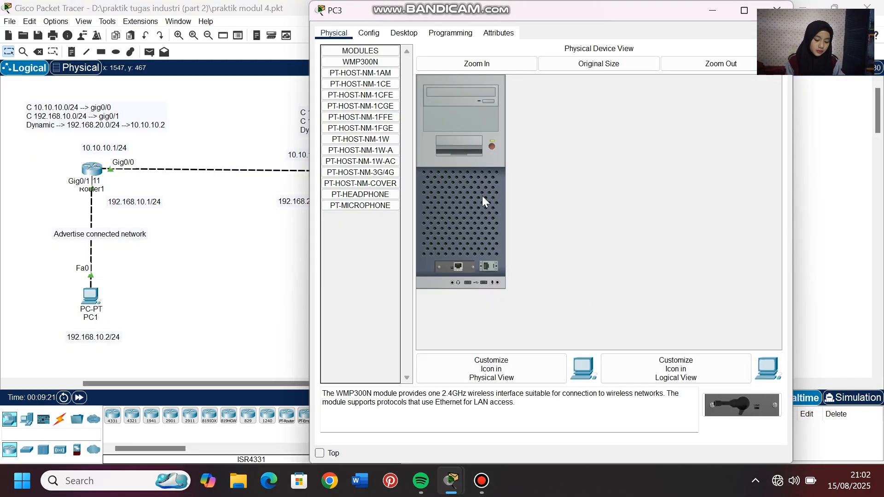
{"action": "left_click", "coordinate": [404, 33]}
{"action": "left_click", "coordinate": [362, 72]}
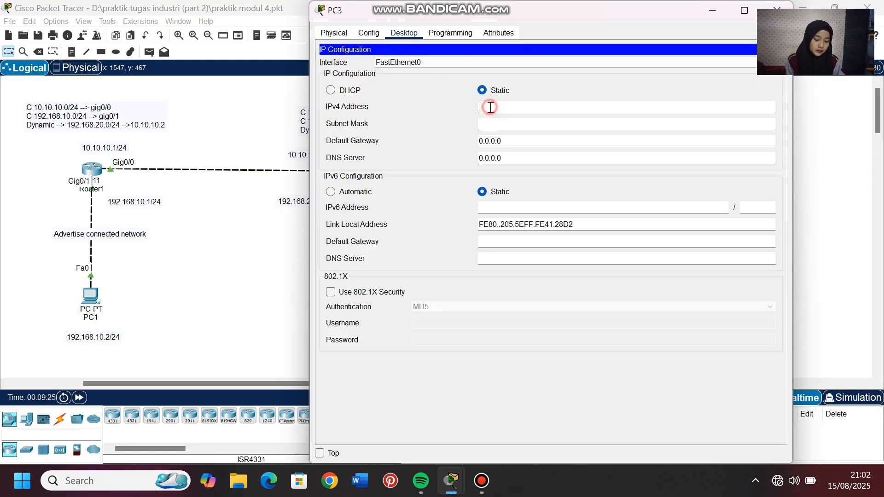
{"action": "type", "text": "192.168."}
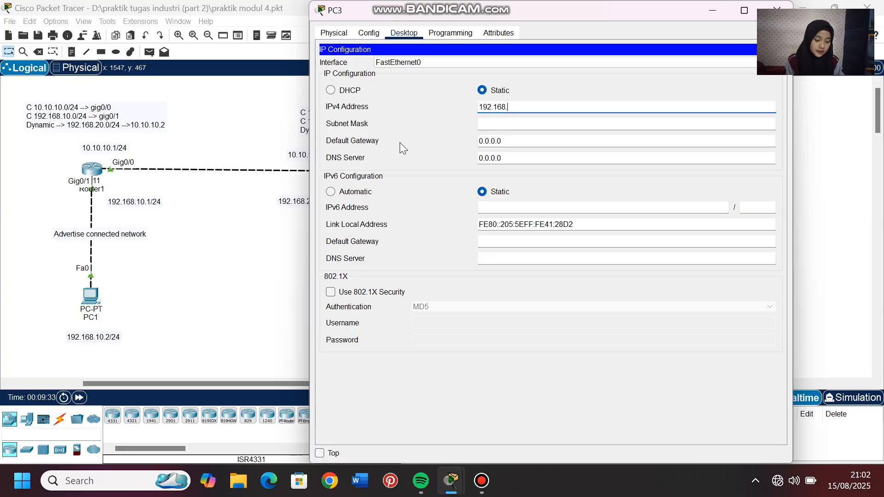
{"action": "type", "text": "30.2"}
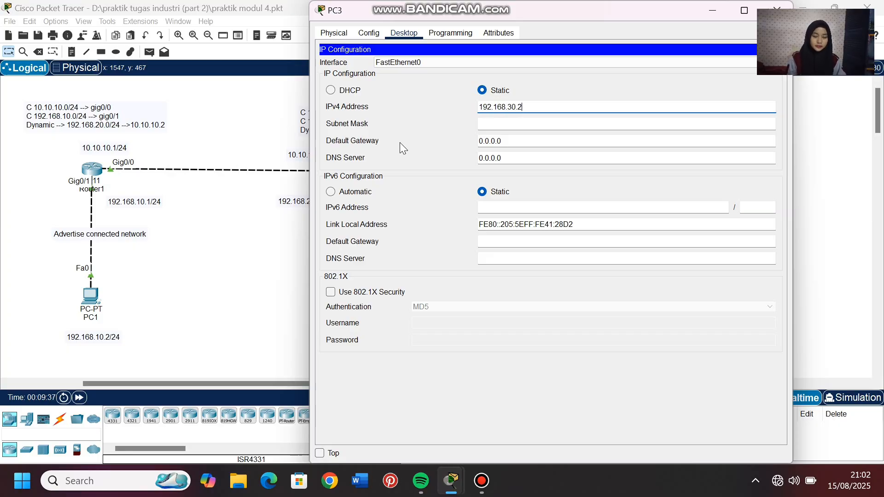
{"action": "left_click", "coordinate": [504, 124]}
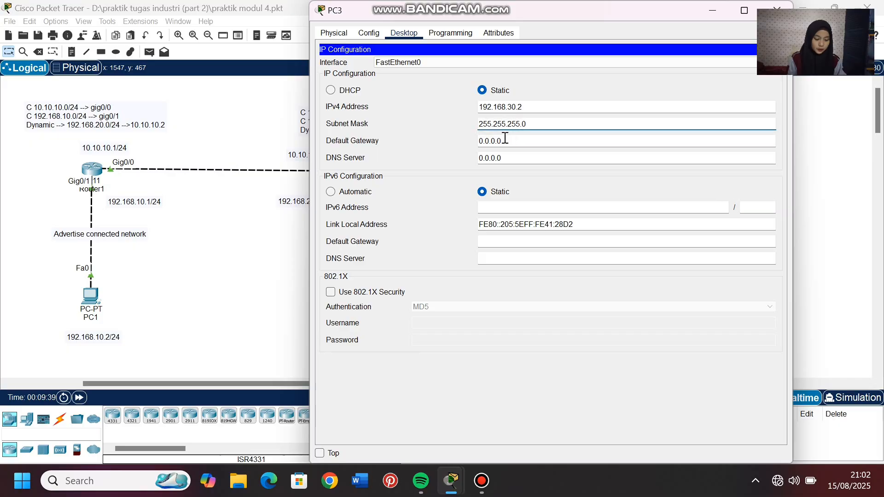
{"action": "left_click_drag", "start_coordinate": [505, 141], "coordinate": [481, 141]}
{"action": "type", "text": "192.16"}
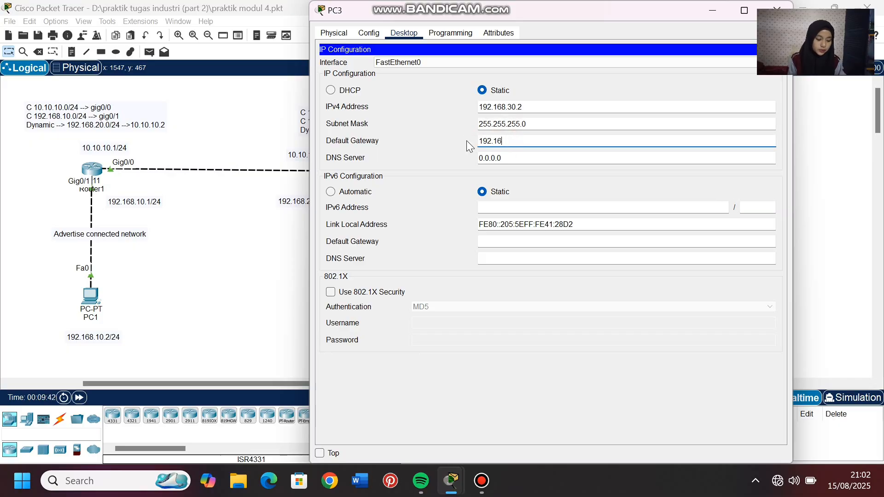
{"action": "type", "text": "8.30.1"}
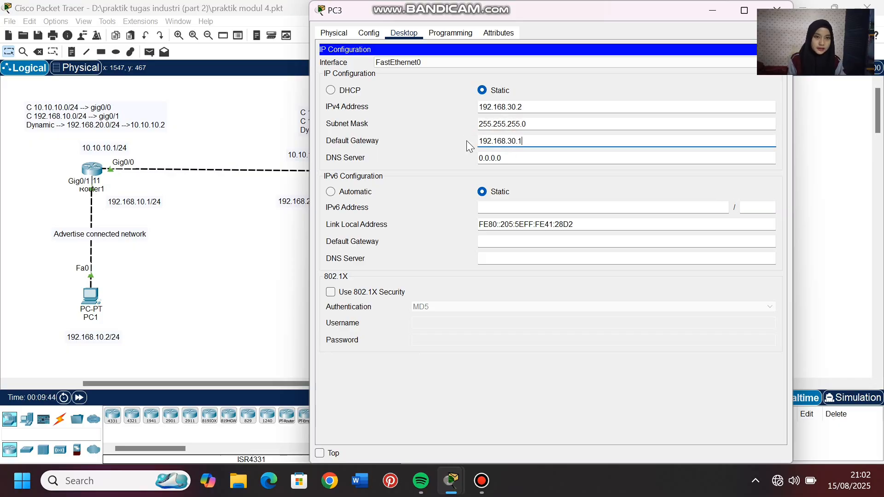
{"action": "left_click", "coordinate": [222, 311]}
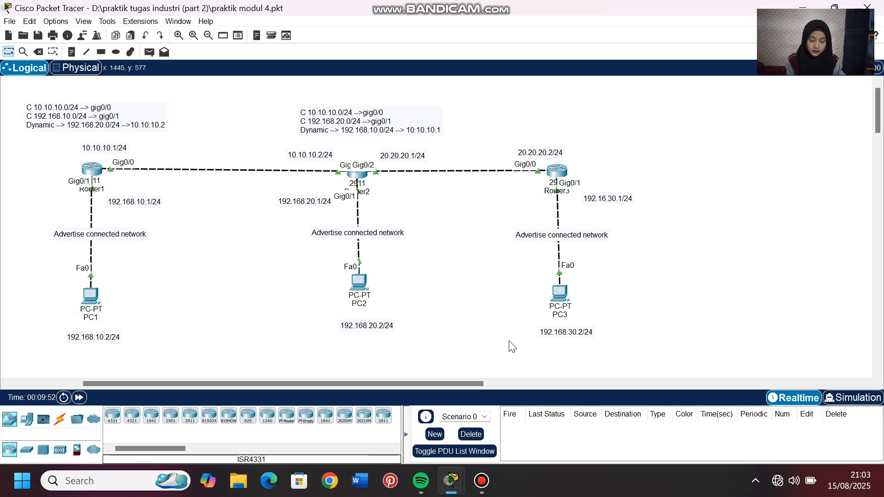
- Test connectivity from PC2 to PC3 with two simple PDUs, and clear the scenario's results
{"action": "key", "text": "p"}
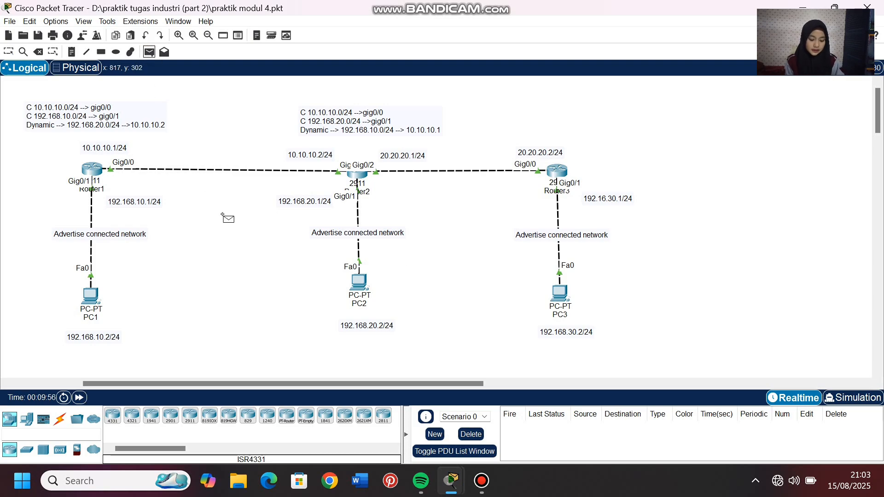
{"action": "left_click", "coordinate": [359, 281]}
{"action": "left_click", "coordinate": [562, 289]}
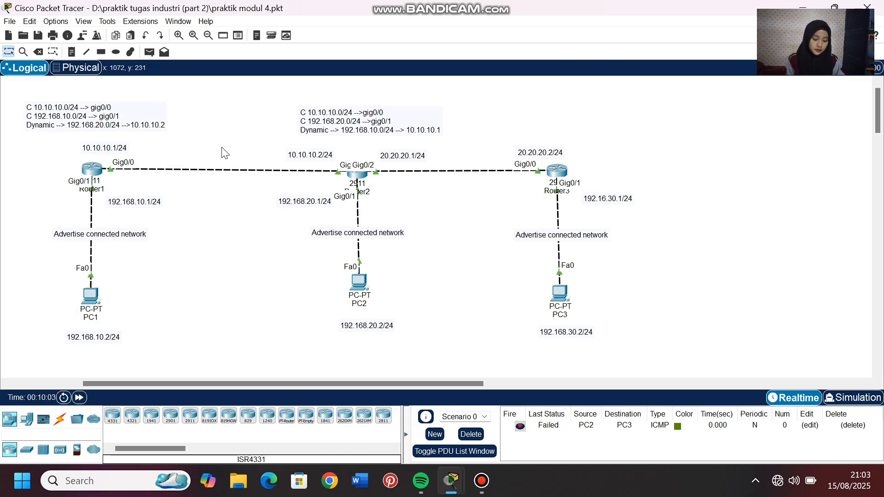
{"action": "left_click", "coordinate": [149, 52]}
{"action": "left_click", "coordinate": [359, 281]}
{"action": "left_click", "coordinate": [559, 291]}
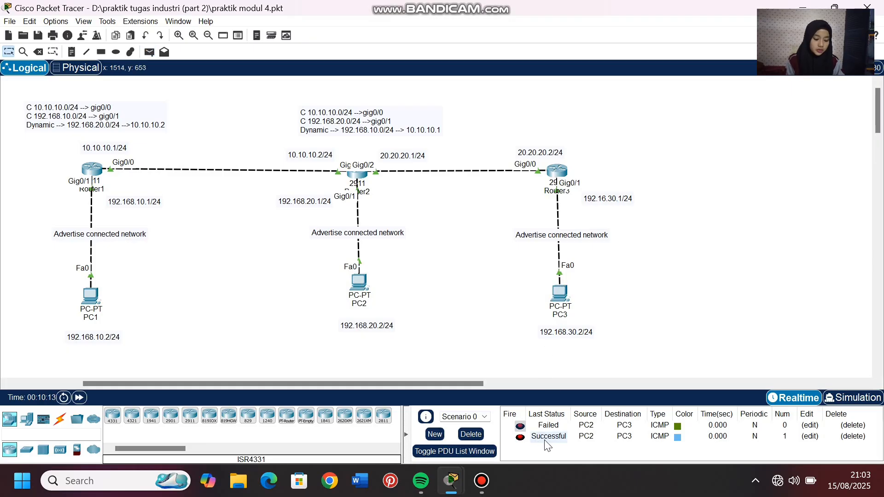
{"action": "left_click", "coordinate": [477, 436]}
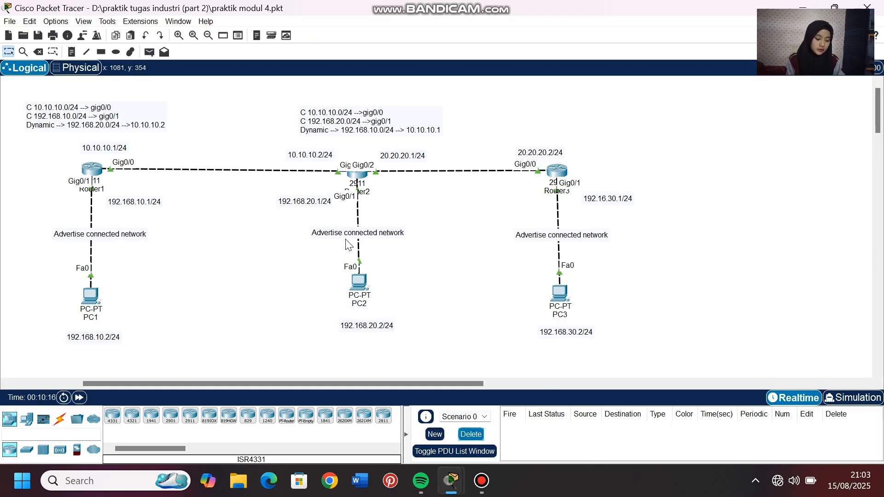
- Test connectivity from PC2 to PC1 with two simple PDUs, and clear the scenario's results
{"action": "left_click", "coordinate": [150, 51]}
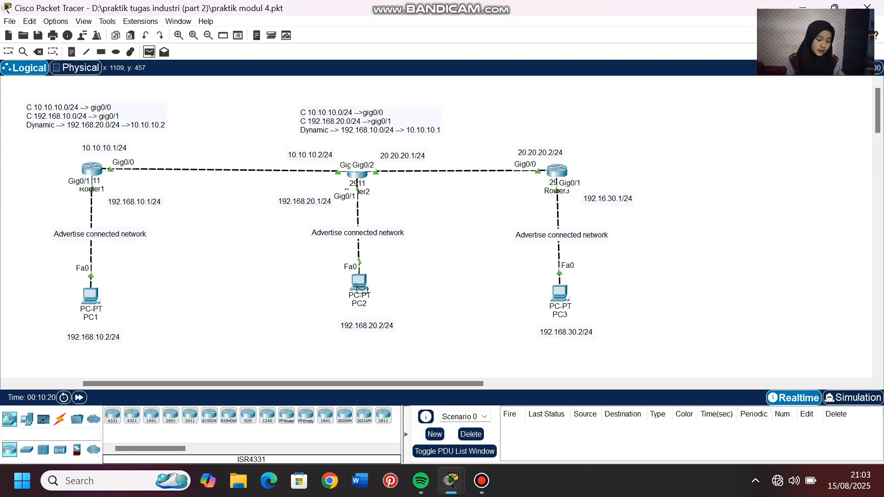
{"action": "left_click", "coordinate": [359, 281]}
{"action": "left_click", "coordinate": [93, 297]}
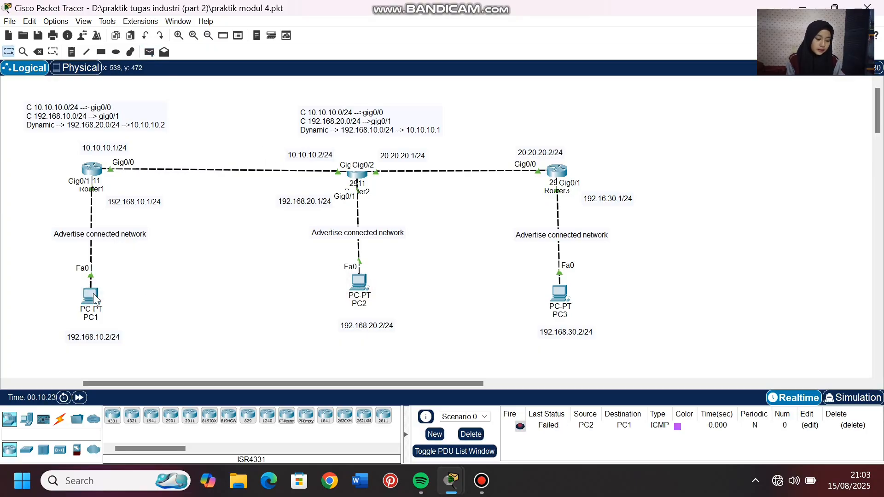
{"action": "left_click", "coordinate": [149, 51]}
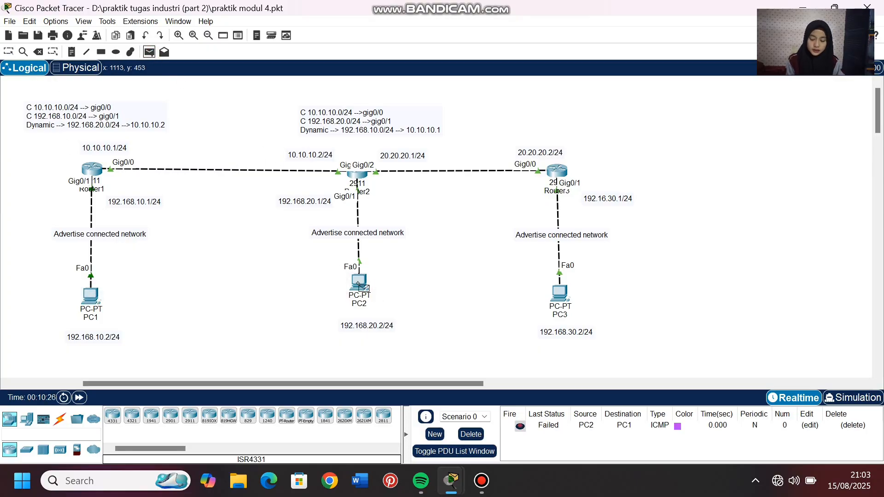
{"action": "left_click", "coordinate": [364, 295]}
{"action": "left_click", "coordinate": [83, 300]}
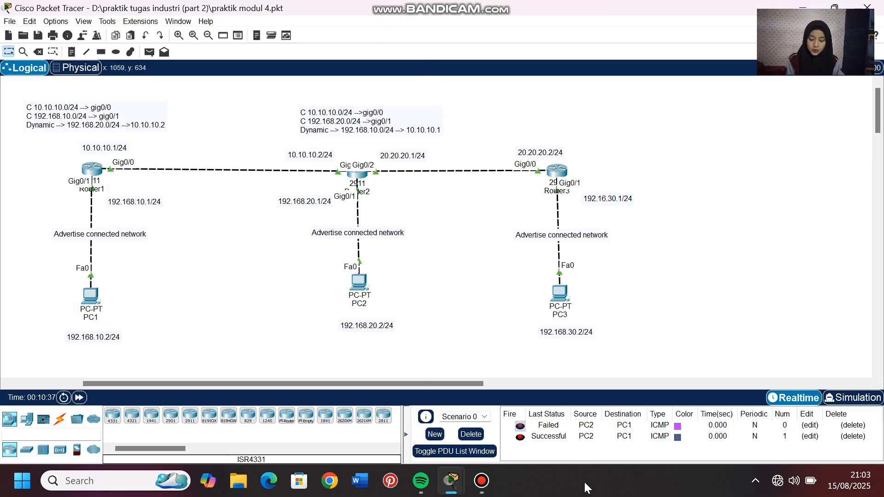
{"action": "left_click", "coordinate": [471, 434]}
- Place a 2960 switch in the empty workspace beyond Router3, level with the routers
{"action": "left_click_drag", "start_coordinate": [465, 383], "coordinate": [444, 383]}
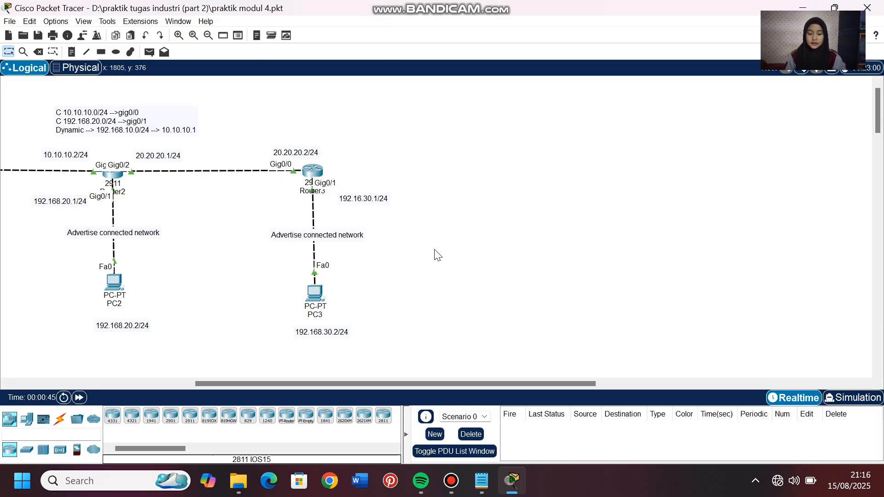
{"action": "left_click", "coordinate": [26, 450]}
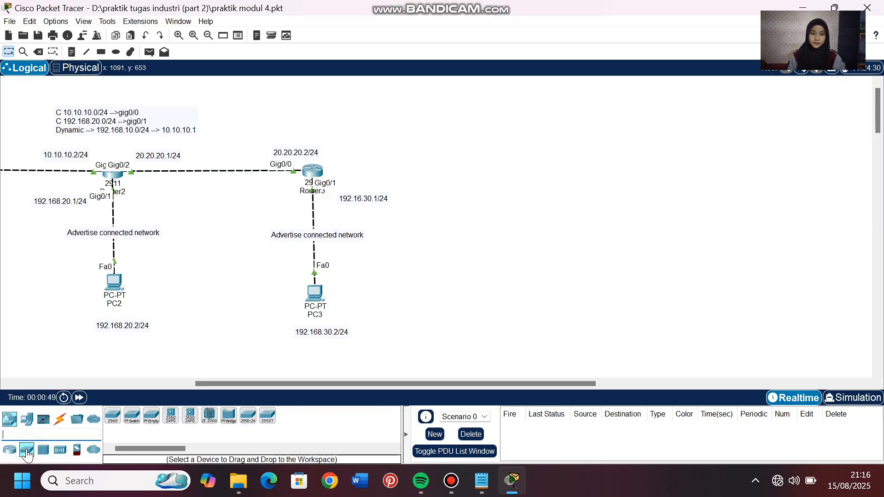
{"action": "left_click", "coordinate": [115, 416]}
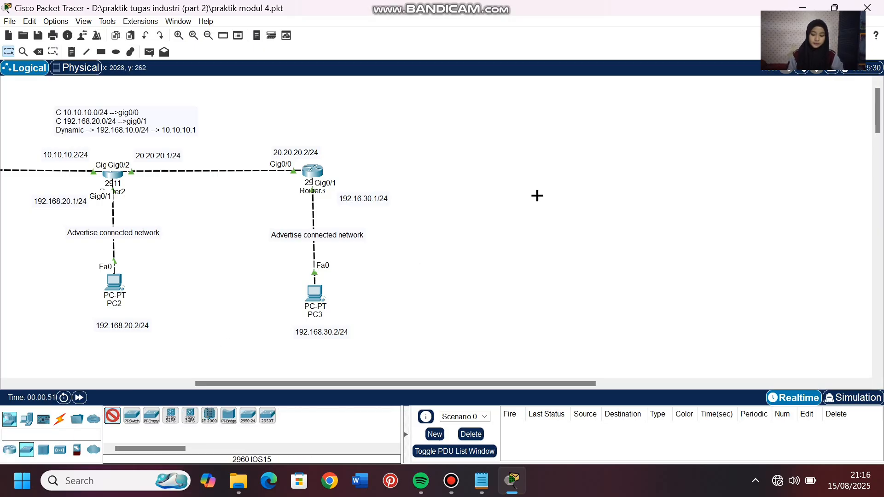
{"action": "left_click", "coordinate": [519, 166]}
- Add two PCs around the new switch, one below it and one above and beyond it
{"action": "left_click", "coordinate": [26, 419]}
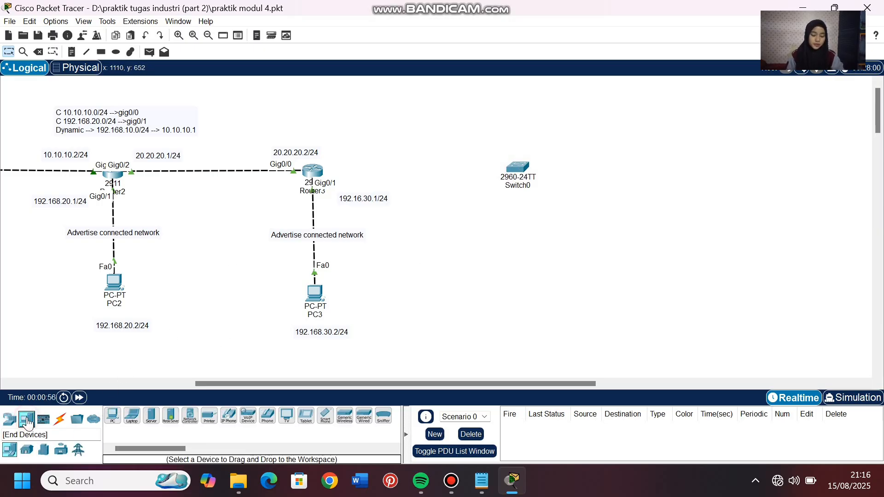
{"action": "left_click", "coordinate": [115, 416]}
{"action": "left_click", "coordinate": [510, 298]}
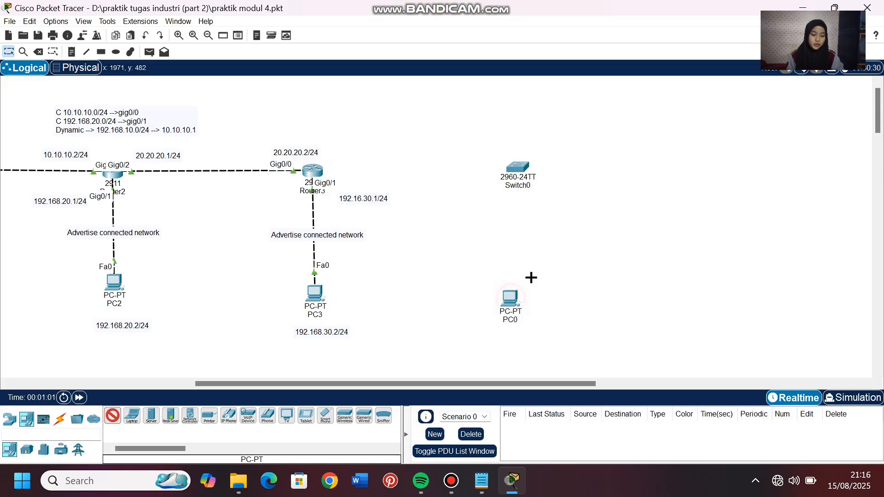
{"action": "left_click", "coordinate": [641, 148]}
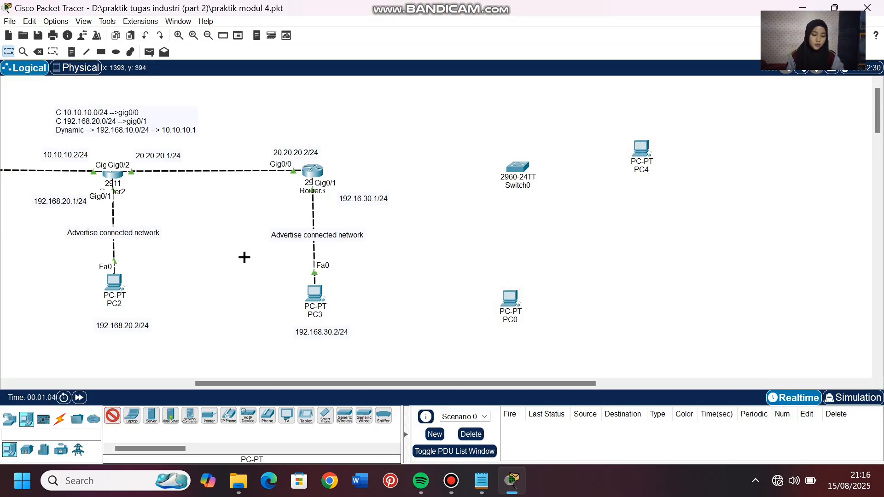
{"action": "left_click", "coordinate": [9, 51]}
- Rename the PC below the switch as PC4 and the other new PC as PC5
{"action": "left_click", "coordinate": [508, 320]}
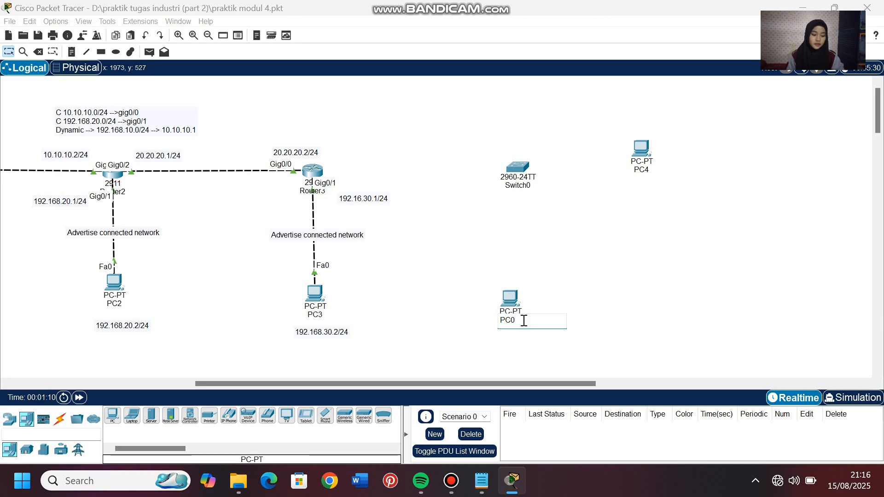
{"action": "type", "text": "4"}
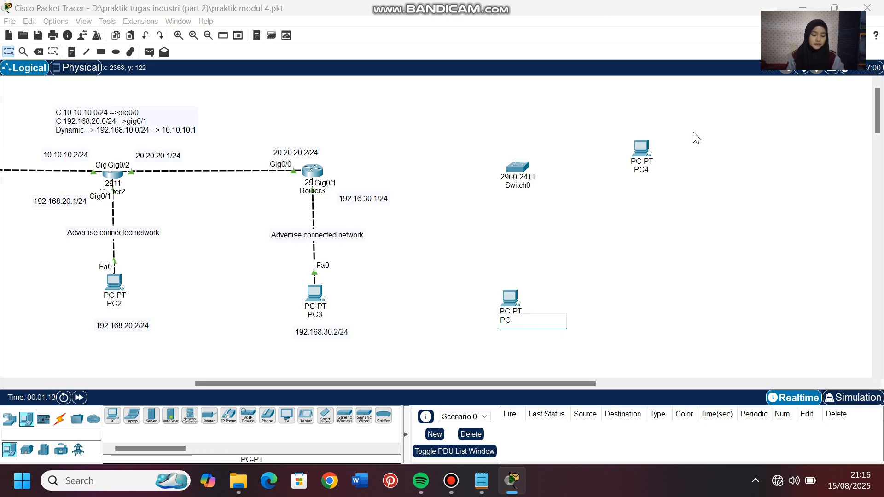
{"action": "left_click", "coordinate": [650, 167]}
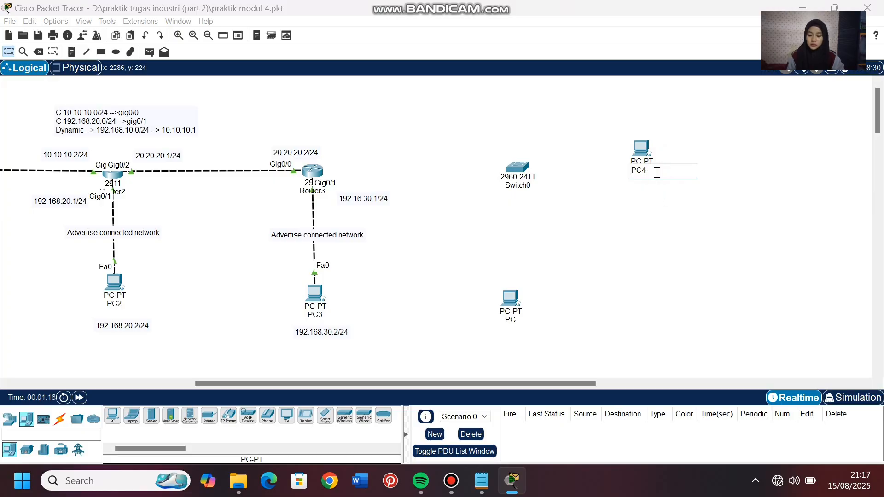
{"action": "type", "text": "5"}
{"action": "key", "text": "Return"}
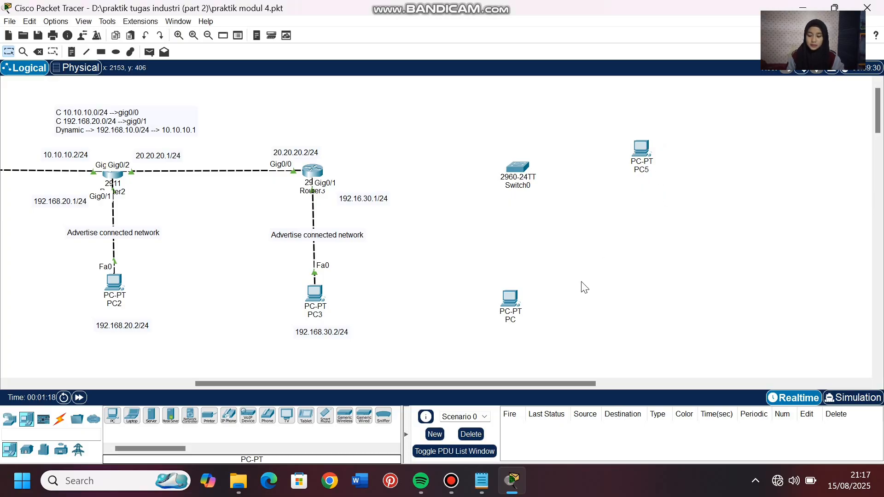
{"action": "left_click", "coordinate": [518, 322]}
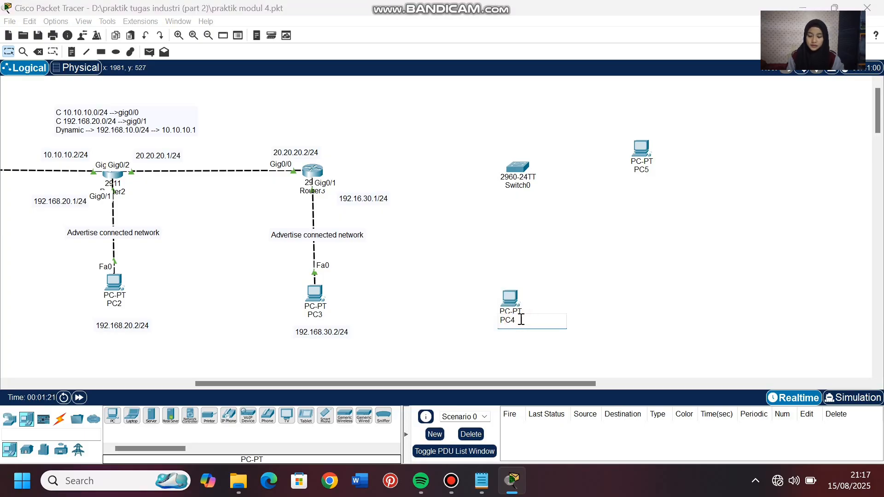
{"action": "key", "text": "Return"}
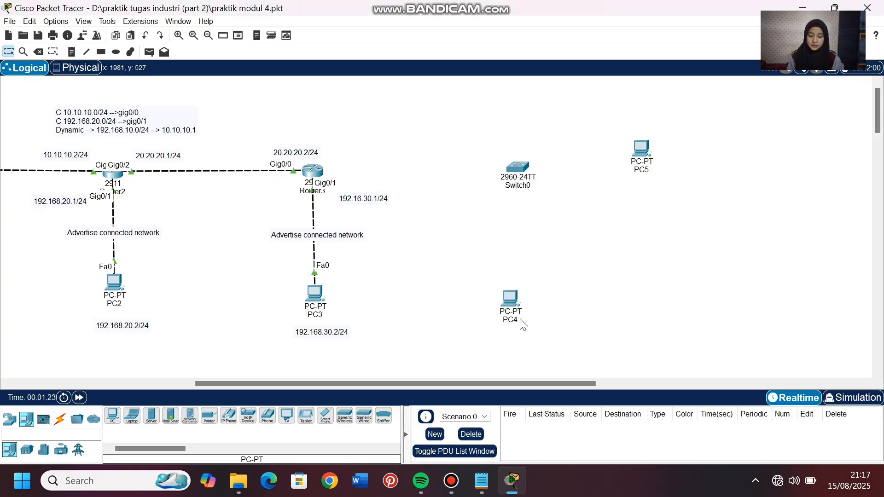
- Cable Router3 to the new switch and the switch to PC4 and PC5 using the automatic connection type
{"action": "left_click", "coordinate": [60, 419]}
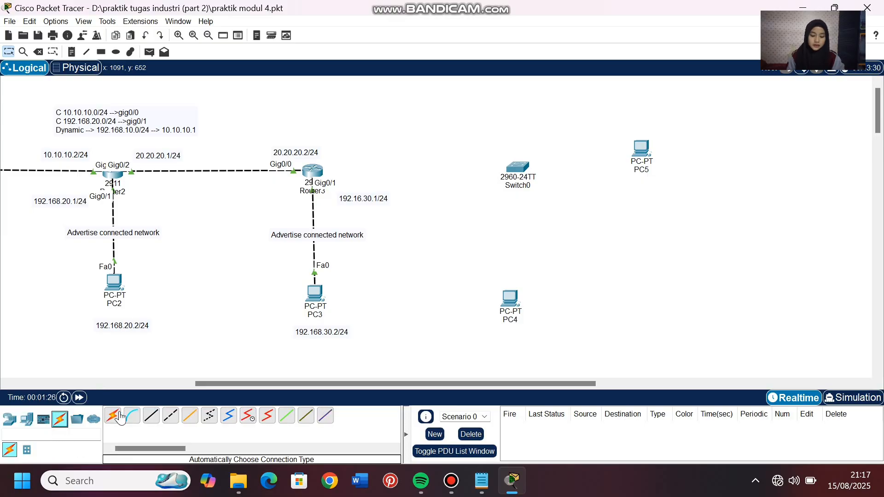
{"action": "left_click", "coordinate": [115, 417]}
{"action": "left_click", "coordinate": [314, 171]}
{"action": "left_click", "coordinate": [517, 167]}
{"action": "left_click", "coordinate": [517, 168]}
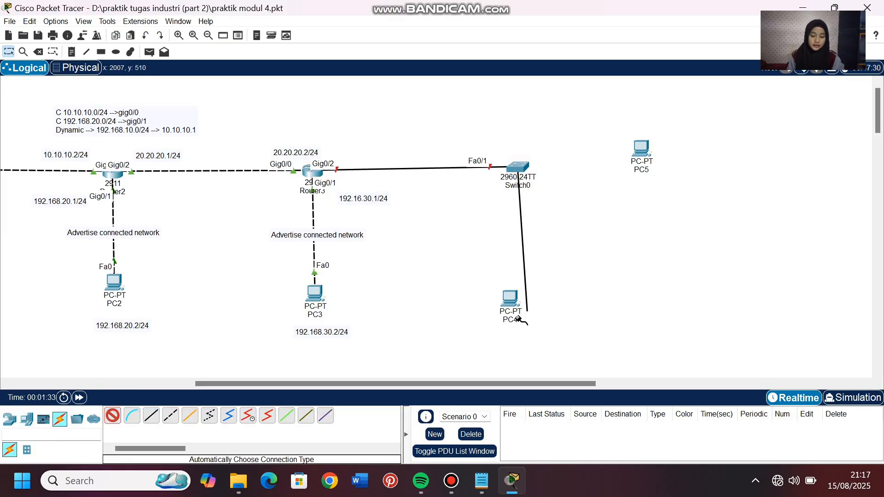
{"action": "left_click", "coordinate": [511, 302]}
{"action": "left_click", "coordinate": [517, 167]}
{"action": "left_click", "coordinate": [642, 148]}
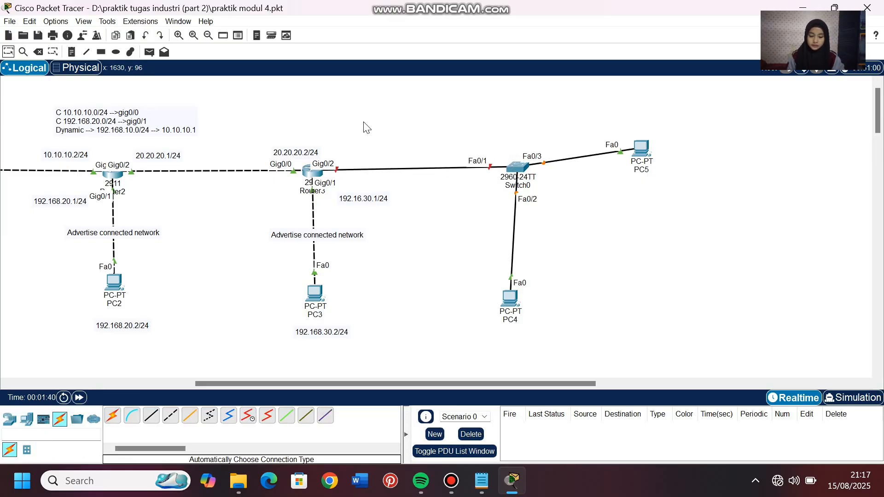
- Reposition the switch, PC4 and PC5 to level the Router3 link and bring both PCs closer to the switch
{"action": "left_click_drag", "start_coordinate": [522, 171], "coordinate": [512, 174]}
{"action": "left_click_drag", "start_coordinate": [511, 297], "coordinate": [532, 246]}
{"action": "left_click_drag", "start_coordinate": [640, 145], "coordinate": [603, 136]}
{"action": "left_click_drag", "start_coordinate": [532, 244], "coordinate": [537, 269]}
{"action": "left_click_drag", "start_coordinate": [606, 139], "coordinate": [613, 143]}
{"action": "left_click", "coordinate": [672, 227]}
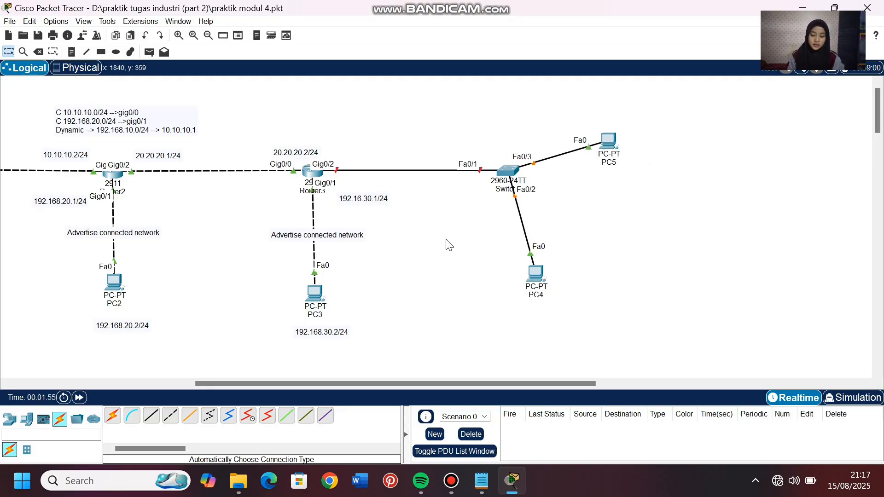
- Add a note reading 30.30.30.1/24 beside Router3's Gig0/2 link to the switch
{"action": "left_click", "coordinate": [71, 52]}
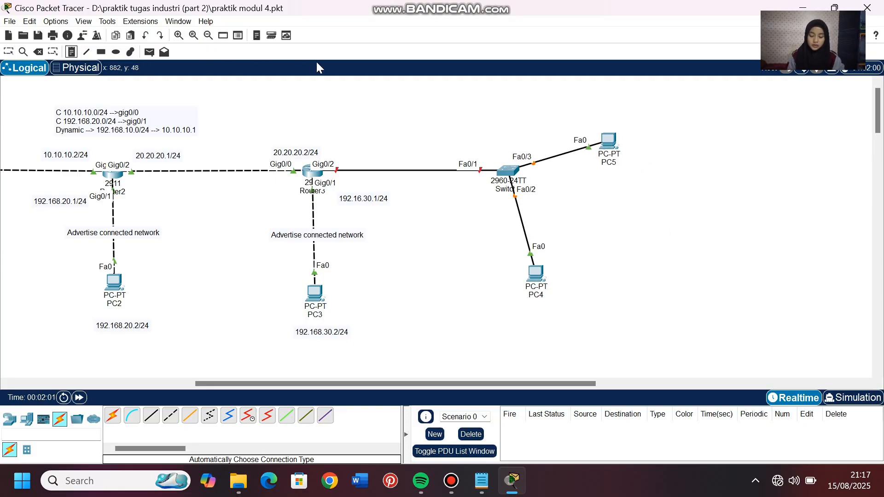
{"action": "left_click", "coordinate": [343, 150]}
{"action": "type", "text": "3"}
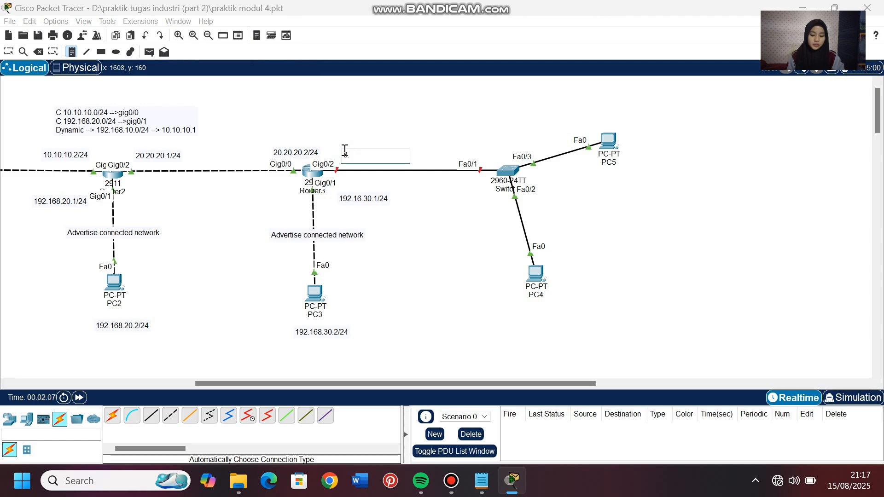
{"action": "type", "text": "0.30.30.1/24"}
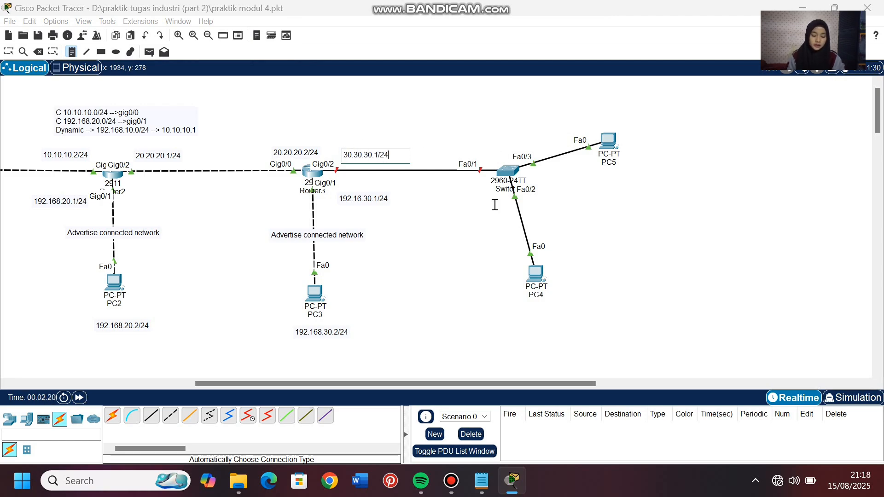
- Add a note reading 192.168.40.2/24 below PC4 and a note reading 192.168.50.2/24 beside PC5
{"action": "left_click", "coordinate": [523, 315]}
{"action": "type", "text": "192.168.40.2/24"}
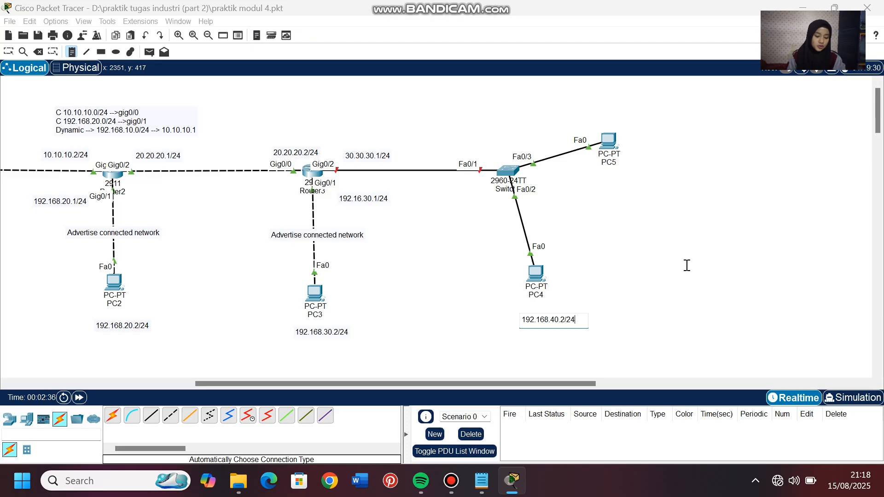
{"action": "left_click", "coordinate": [627, 163]}
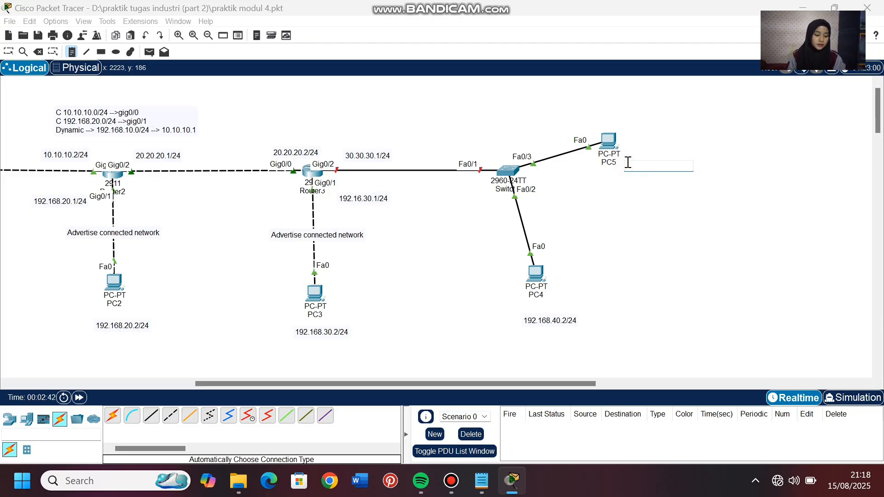
{"action": "type", "text": "192.168"}
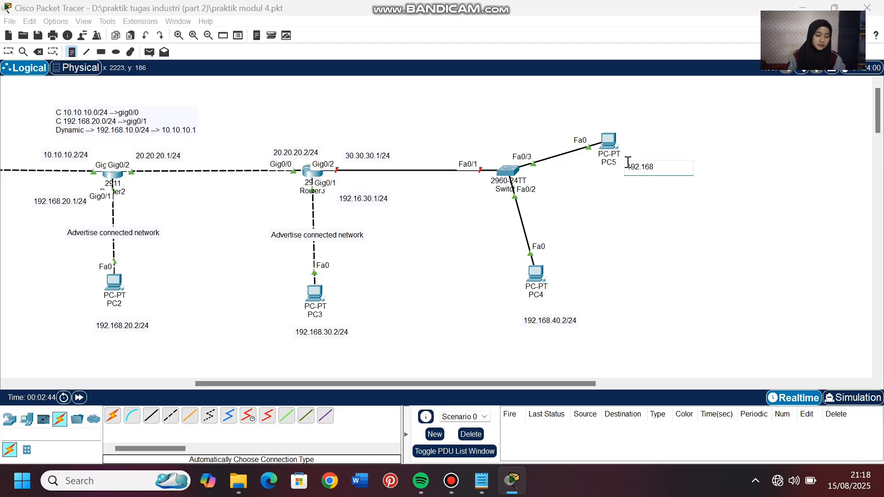
{"action": "type", "text": ".50.2"}
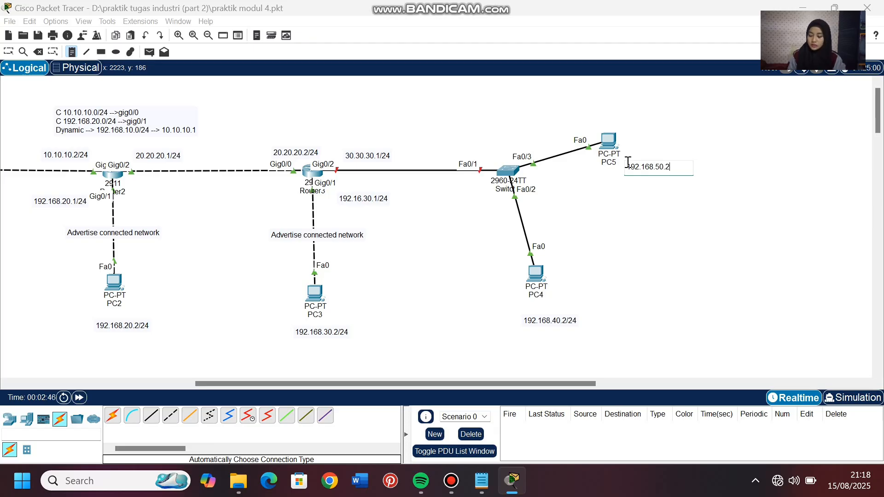
{"action": "type", "text": "/24"}
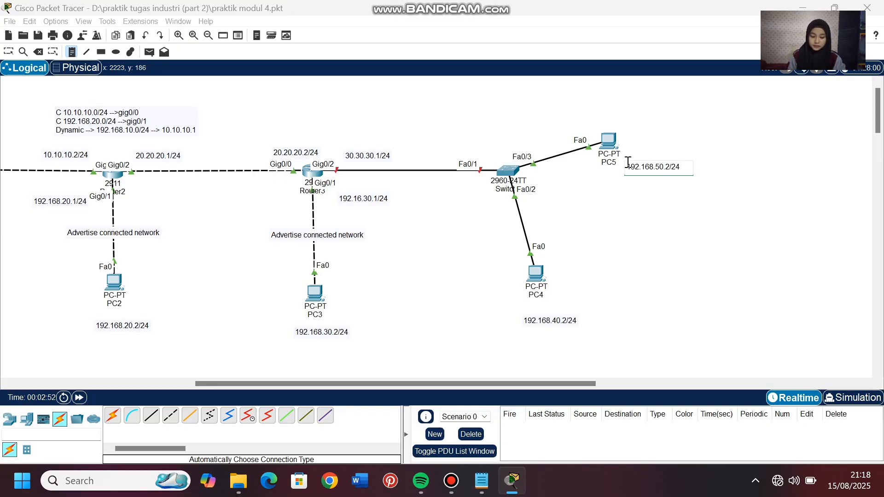
- Move the 192.168.50.2/24 note so it sits directly beneath PC5
{"action": "left_click", "coordinate": [9, 52]}
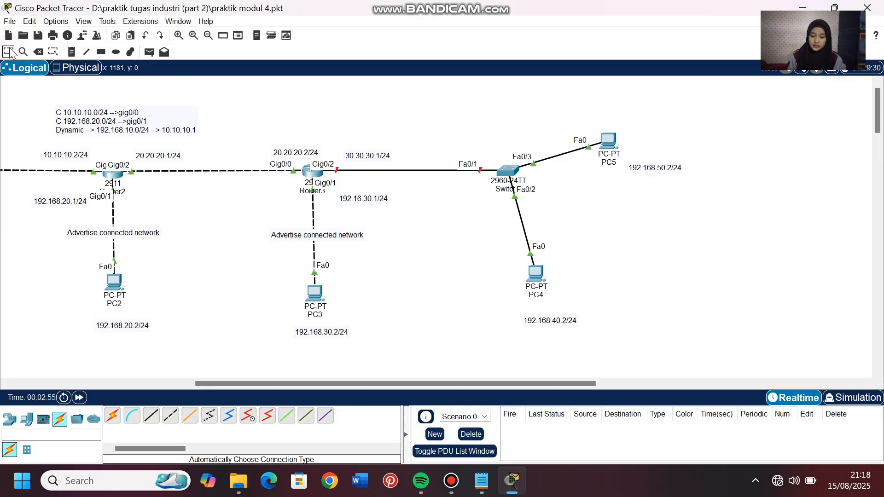
{"action": "left_click", "coordinate": [636, 171]}
{"action": "left_click_drag", "start_coordinate": [636, 171], "coordinate": [607, 182]}
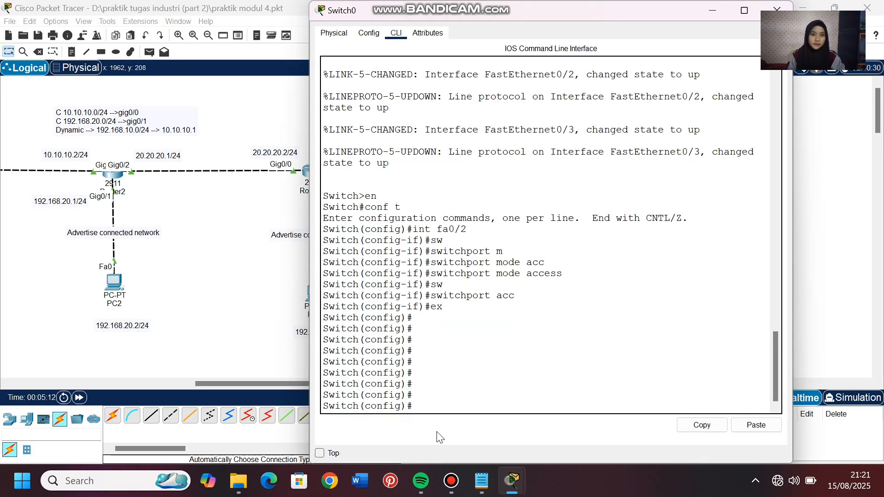
- Create VLAN 40 and VLAN 50 in Switch0's global configuration
{"action": "type", "text": "vlan"}
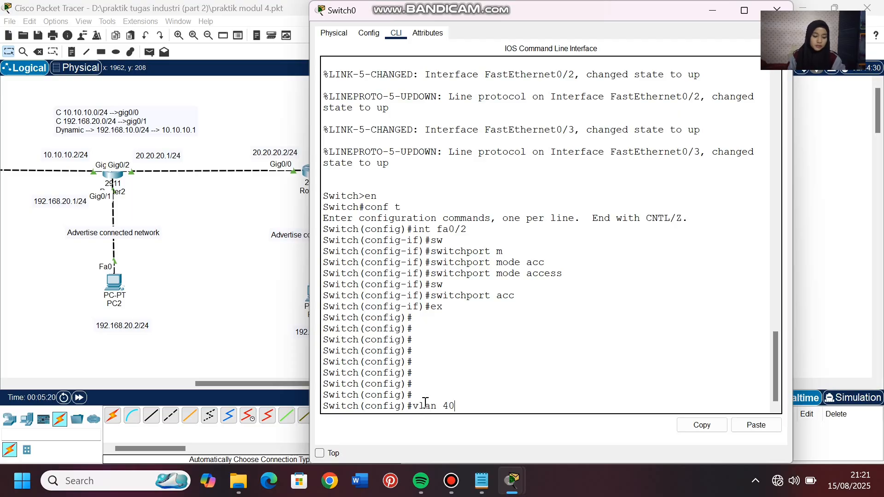
{"action": "type", "text": " 40"}
{"action": "key", "text": "Return"}
{"action": "type", "text": "ex"}
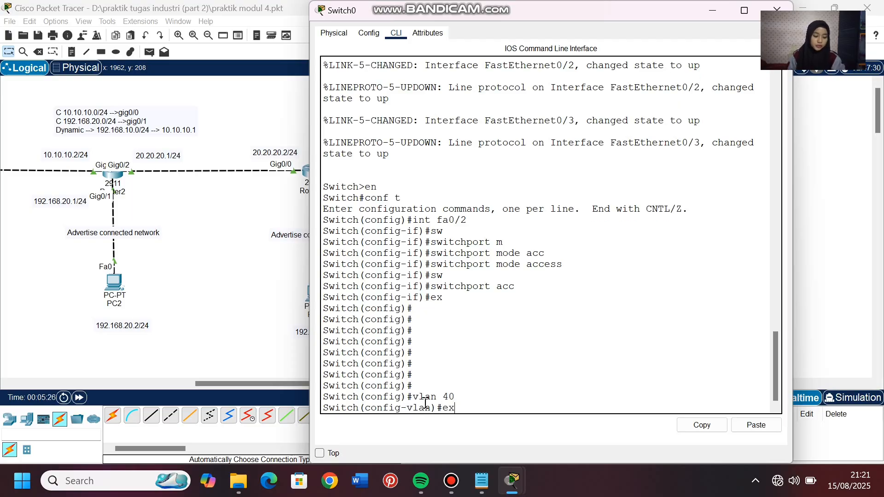
{"action": "key", "text": "Return"}
{"action": "type", "text": "vlan 50"}
{"action": "key", "text": "Return"}
{"action": "type", "text": "ex"}
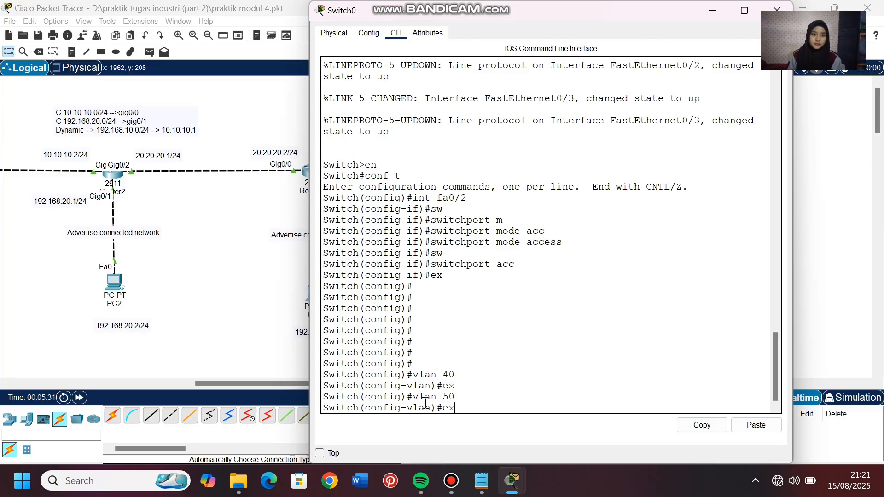
{"action": "key", "text": "Return"}
- Set Switch0's interface Fa0/2, which leads to PC4, to switchport access mode
{"action": "type", "text": "itn"}
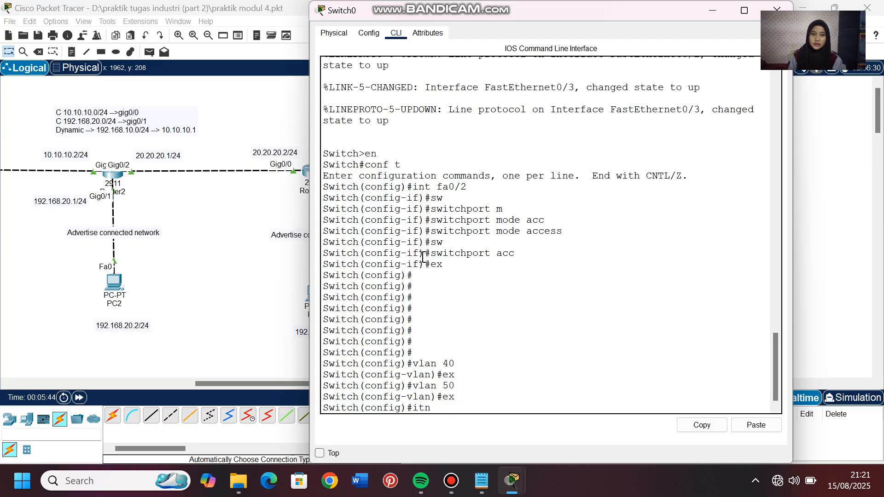
{"action": "key", "text": "BackSpace"}
{"action": "key", "text": "BackSpace"}
{"action": "type", "text": "nt fa0/2"}
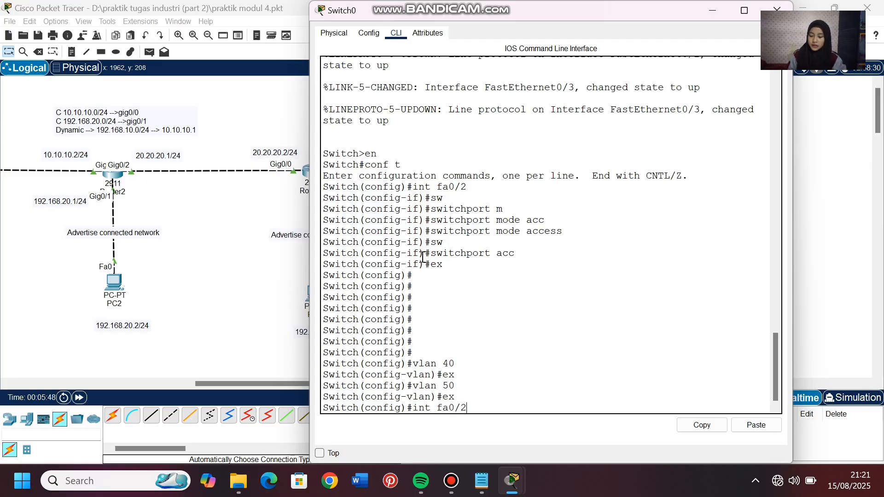
{"action": "key", "text": "Return"}
{"action": "type", "text": "sw"}
{"action": "key", "text": "Tab"}
{"action": "type", "text": "m"}
{"action": "key", "text": "Tab"}
{"action": "type", "text": "acc"}
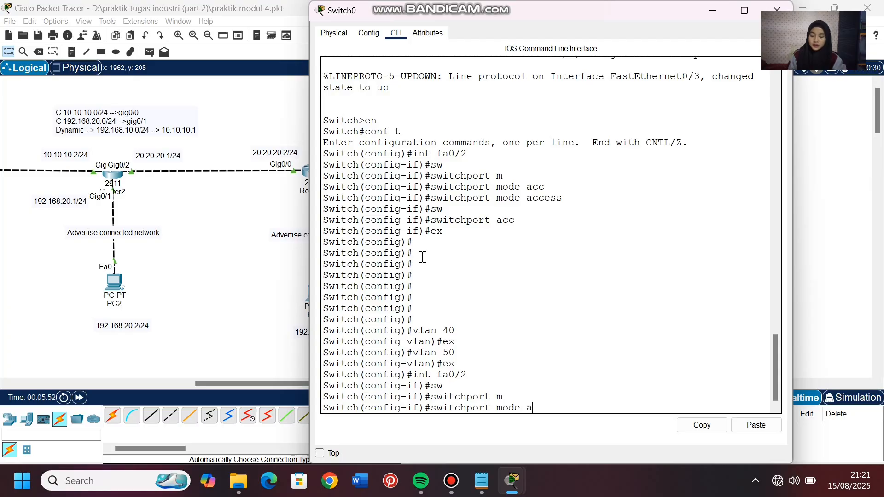
{"action": "key", "text": "Tab"}
{"action": "key", "text": "Return"}
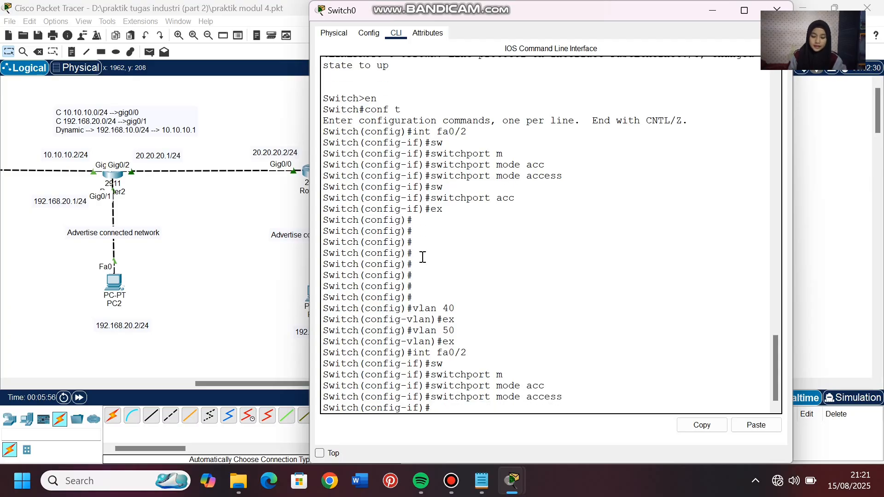
- Assign Fa0/2 to access VLAN 40 and exit the interface configuration
{"action": "type", "text": "sw"}
{"action": "key", "text": "Tab"}
{"action": "type", "text": "acc"}
{"action": "key", "text": "Tab"}
{"action": "type", "text": "vlan 40"}
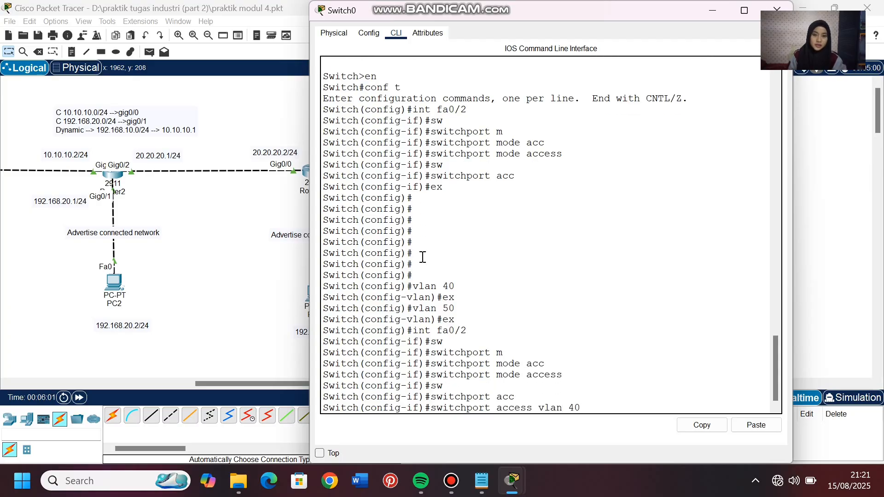
{"action": "key", "text": "Return"}
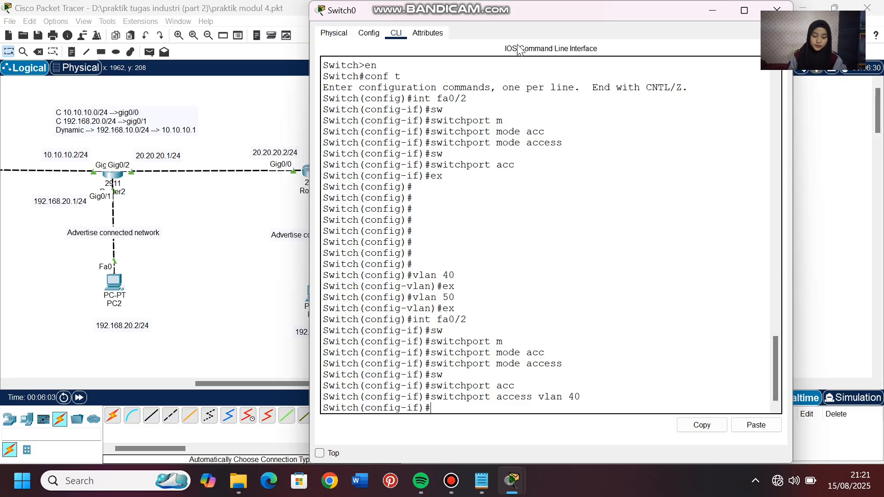
{"action": "left_click_drag", "start_coordinate": [501, 17], "coordinate": [208, 51]}
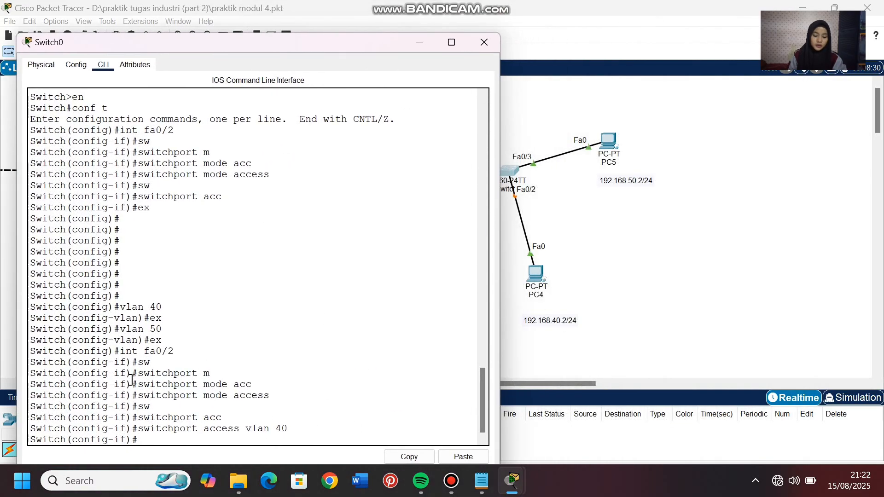
{"action": "type", "text": "ex"}
{"action": "key", "text": "Return"}
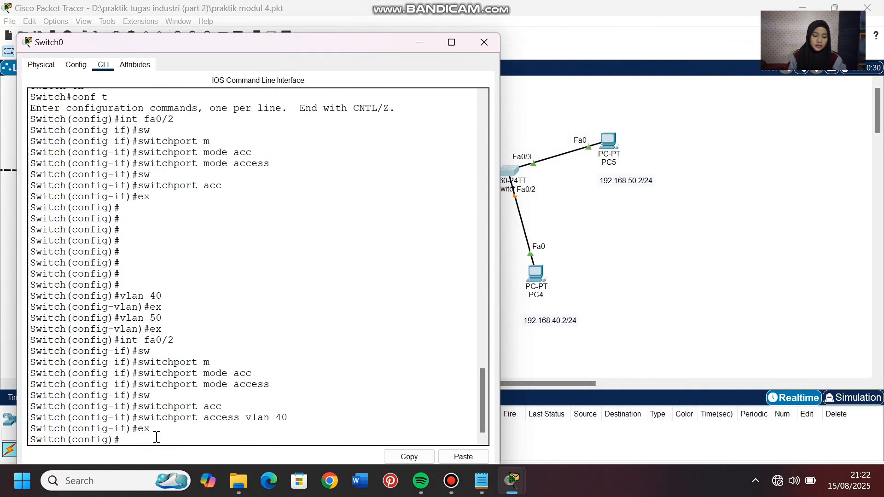
- Set Switch0's interface Fa0/3, which leads to PC5, to switchport access mode
{"action": "type", "text": "int fa0/3"}
{"action": "key", "text": "Return"}
{"action": "type", "text": "sw"}
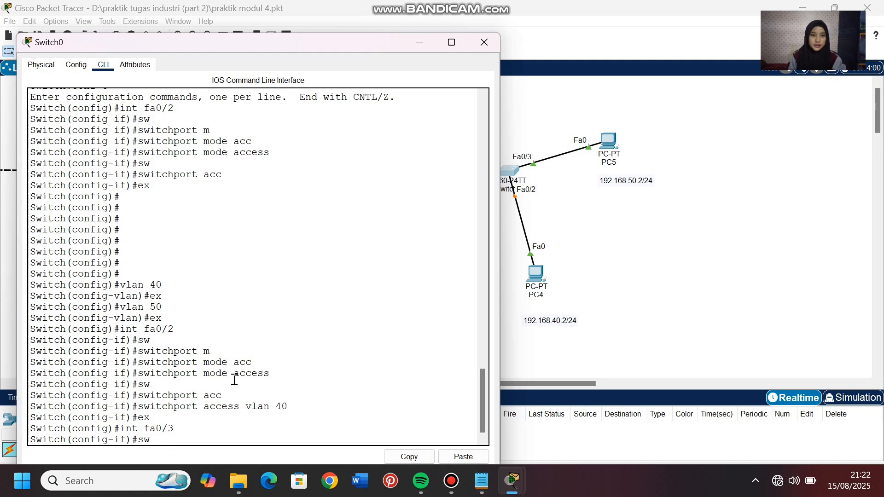
{"action": "key", "text": "Tab"}
{"action": "type", "text": "m"}
{"action": "key", "text": "Tab"}
{"action": "type", "text": "acc"}
{"action": "key", "text": "Tab"}
{"action": "key", "text": "Return"}
- Assign Fa0/3 to access VLAN 50 and exit the interface configuration
{"action": "type", "text": "sw"}
{"action": "key", "text": "Tab"}
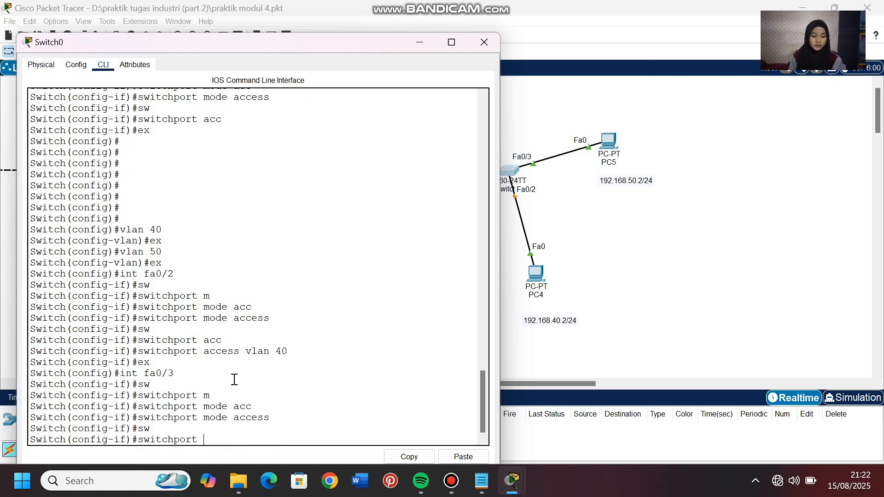
{"action": "type", "text": "acc"}
{"action": "key", "text": "Tab"}
{"action": "type", "text": "vlan"}
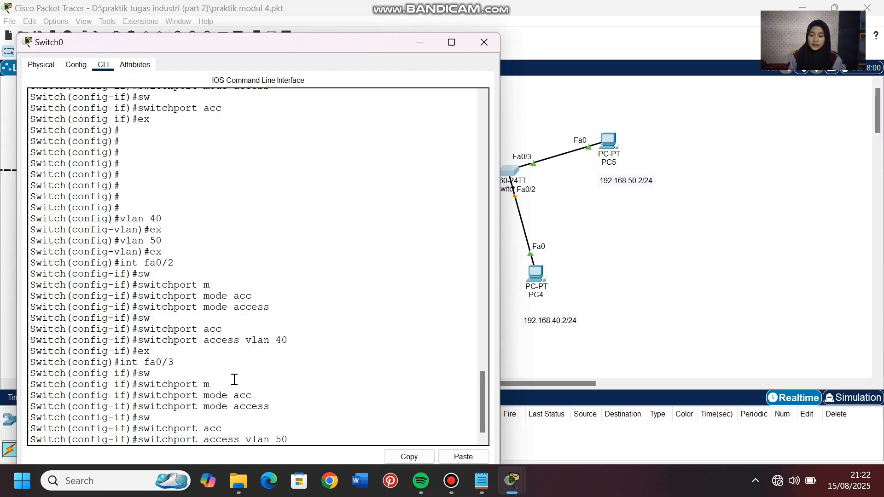
{"action": "type", "text": " 50"}
{"action": "key", "text": "Return"}
{"action": "key", "text": "Return"}
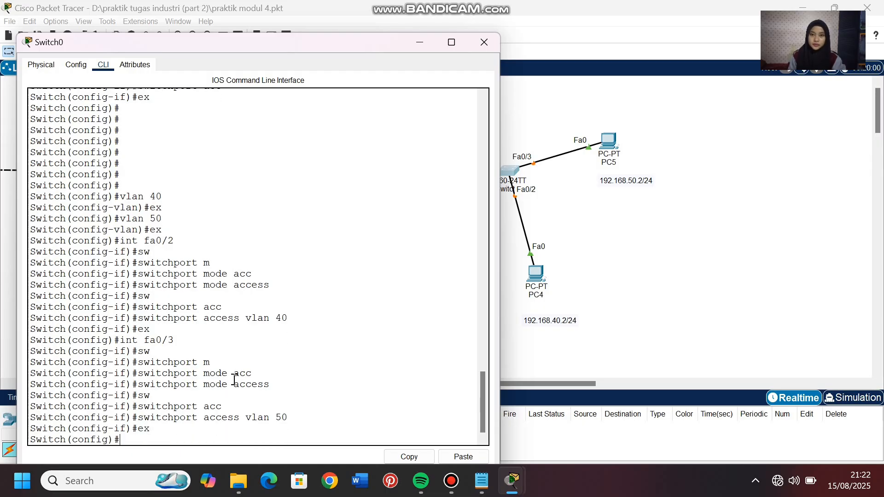
- Display Switch0's brief VLAN table and examine the port assignments of VLANs 40 and 50
{"action": "type", "text": "do show v"}
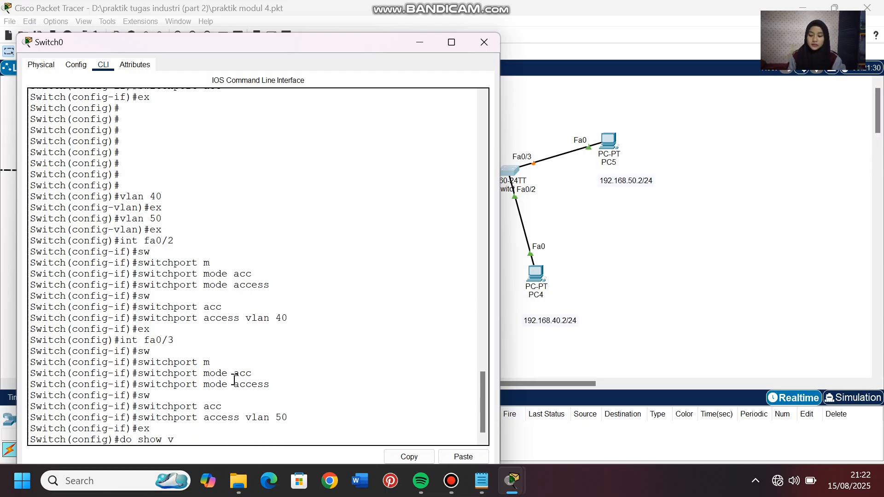
{"action": "type", "text": "labn brief"}
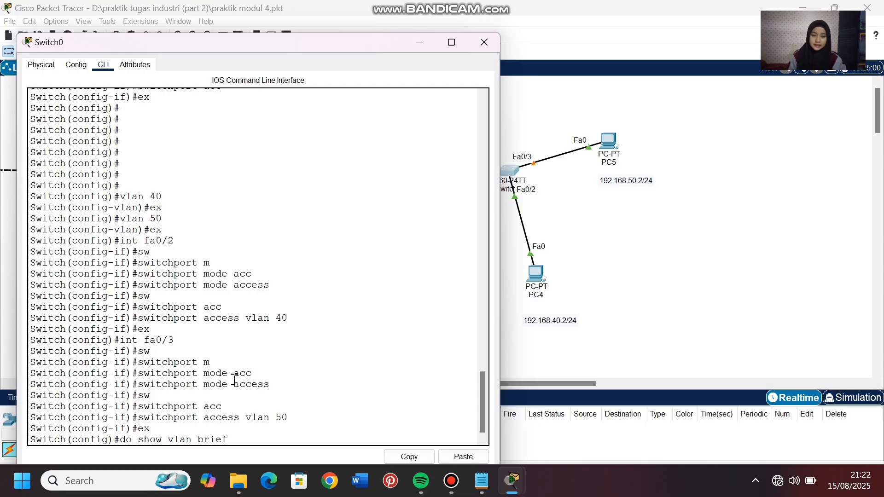
{"action": "key", "text": "Return"}
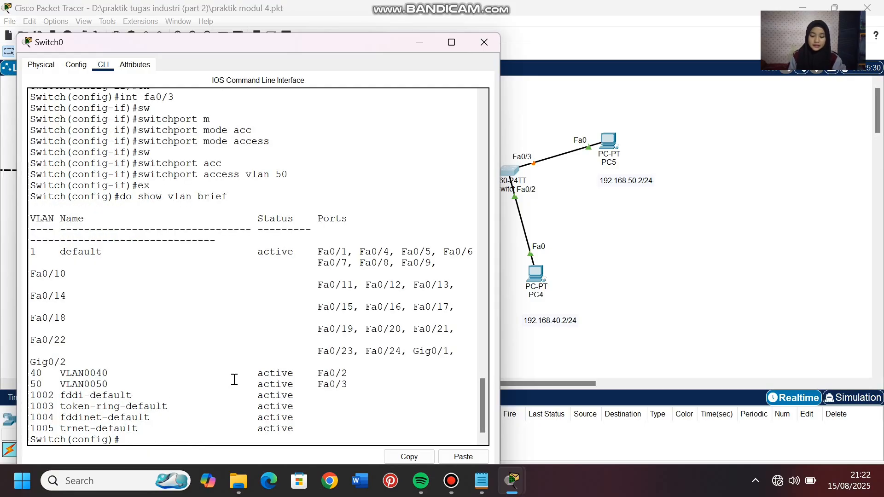
{"action": "left_click", "coordinate": [32, 375]}
{"action": "left_click_drag", "start_coordinate": [32, 374], "coordinate": [366, 388]}
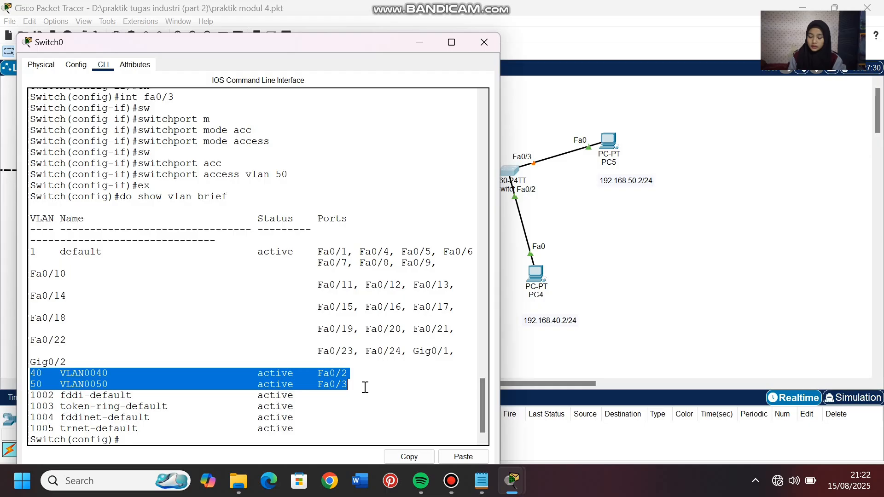
- Fast-forward the simulation time and set Switch0's interface Fa0/1 towards Router3 to switchport trunk mode
{"action": "left_click", "coordinate": [9, 438]}
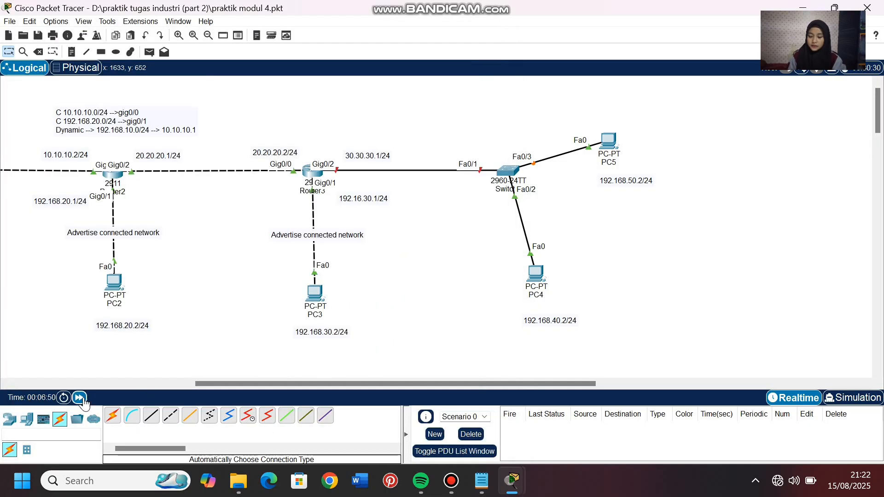
{"action": "left_click", "coordinate": [80, 399]}
{"action": "left_click", "coordinate": [505, 172]}
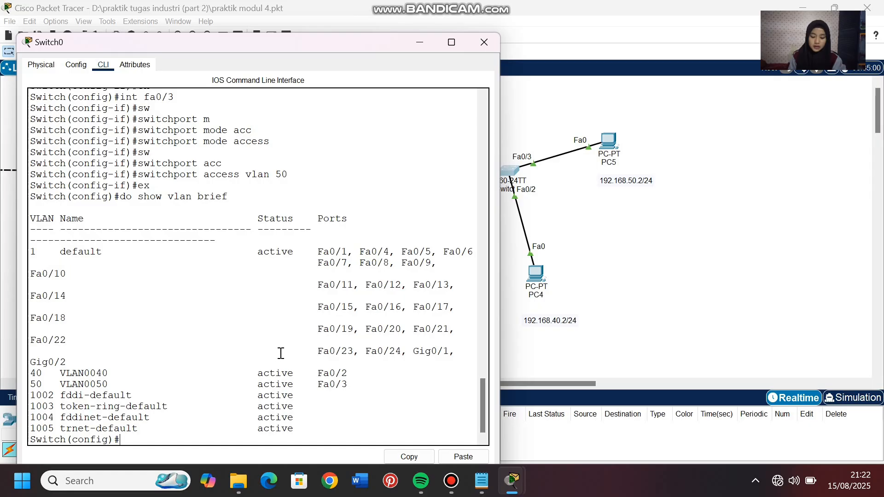
{"action": "type", "text": "int fa0/"}
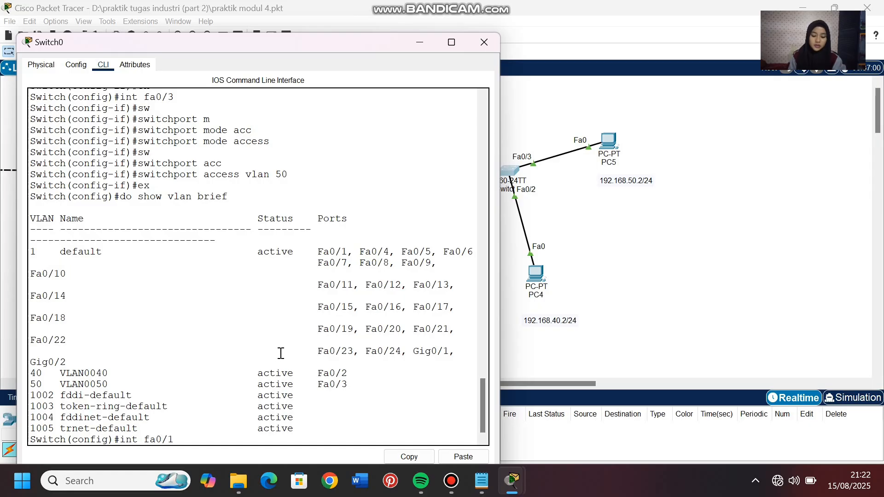
{"action": "type", "text": "1"}
{"action": "key", "text": "Return"}
{"action": "type", "text": "sw"}
{"action": "key", "text": "Tab"}
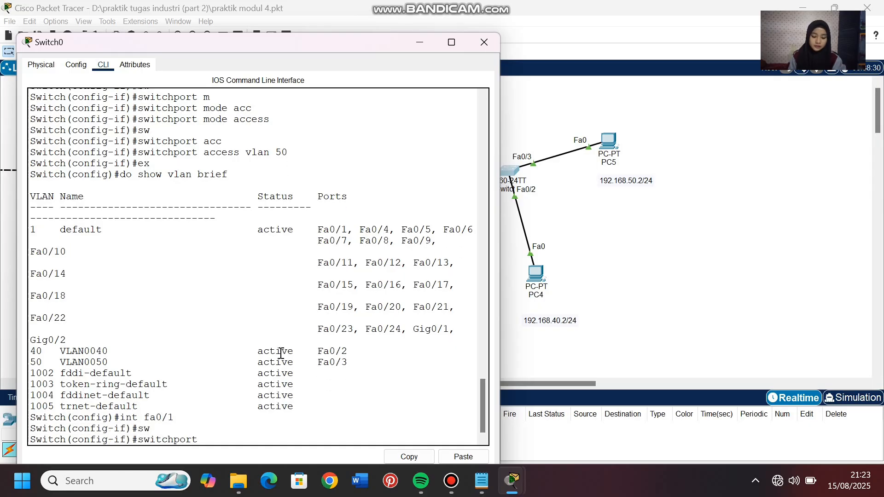
{"action": "type", "text": "m"}
{"action": "key", "text": "Tab"}
{"action": "type", "text": "t"}
{"action": "key", "text": "Tab"}
{"action": "key", "text": "Return"}
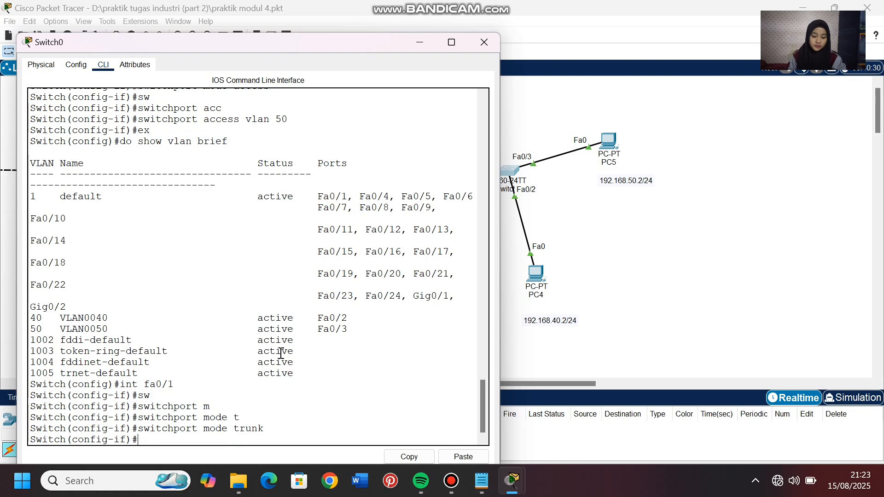
{"action": "left_click", "coordinate": [530, 363]}
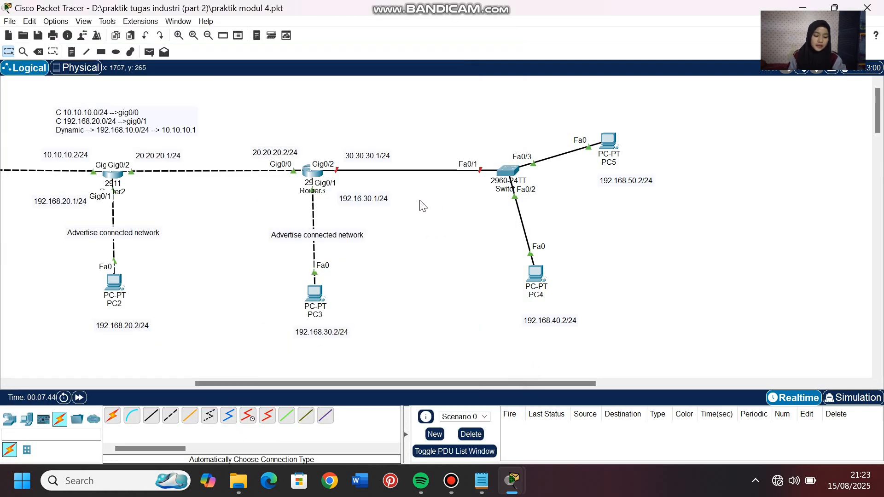
- Open Router3's command line and enter global configuration mode
{"action": "left_click", "coordinate": [318, 176]}
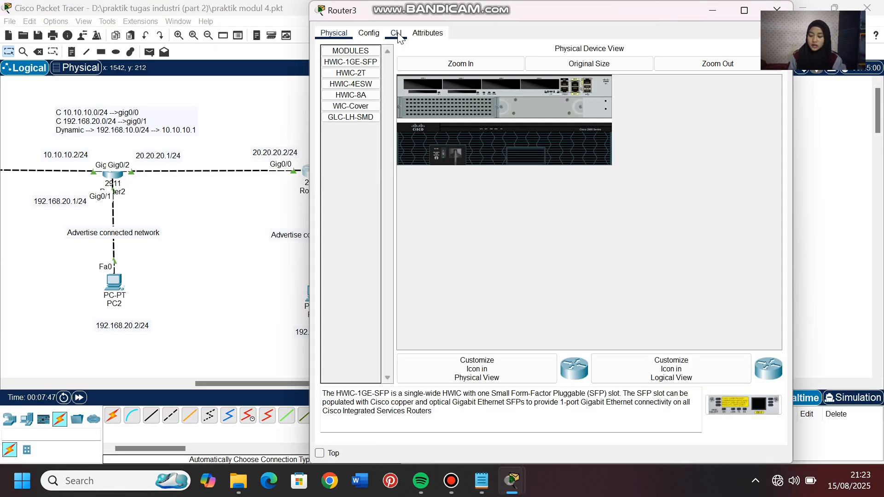
{"action": "left_click", "coordinate": [397, 33]}
{"action": "left_click_drag", "start_coordinate": [233, 233], "coordinate": [401, 208]}
{"action": "left_click", "coordinate": [421, 217]}
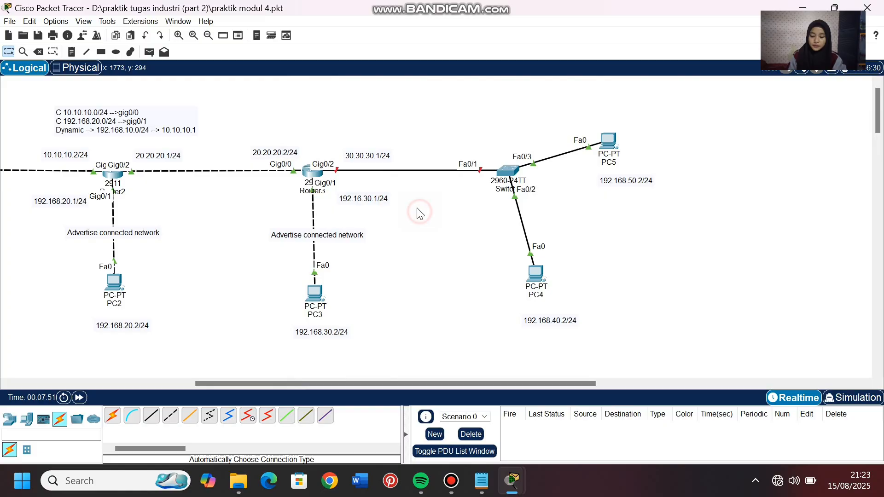
{"action": "left_click", "coordinate": [319, 177]}
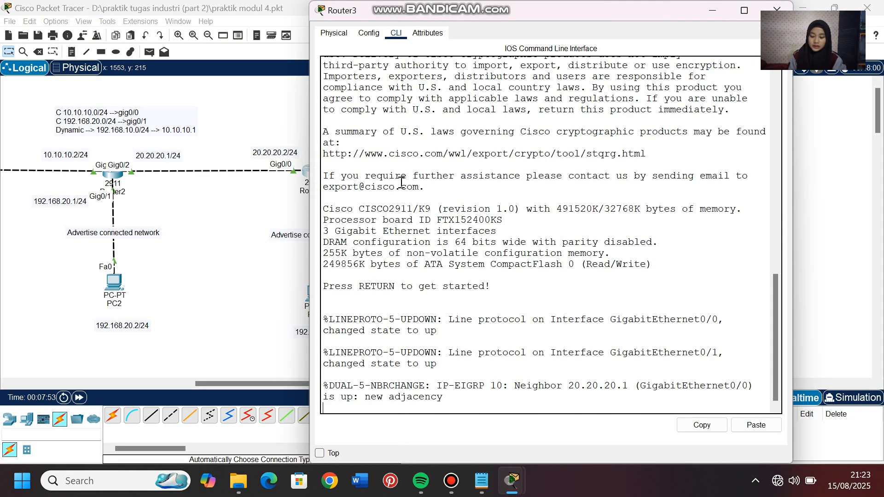
{"action": "key", "text": "Return"}
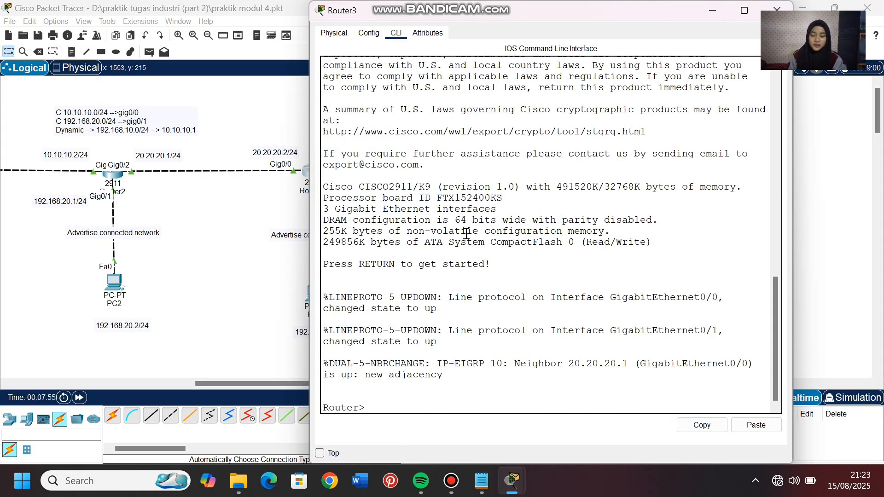
{"action": "type", "text": "en"}
{"action": "key", "text": "Return"}
{"action": "type", "text": "conf t"}
{"action": "key", "text": "Return"}
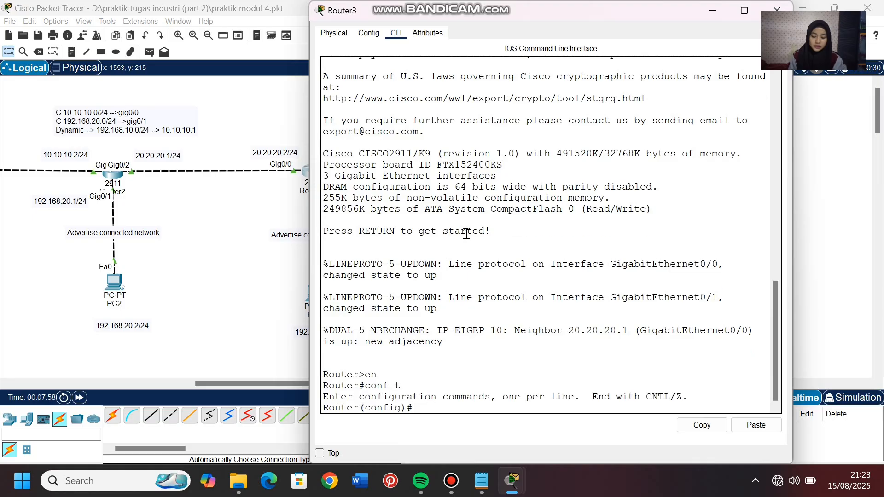
- Assign IP address 30.30.30.1 with mask 255.255.255.0 to Router3's interface gig0/2 towards Switch0
{"action": "type", "text": "int gig0/2"}
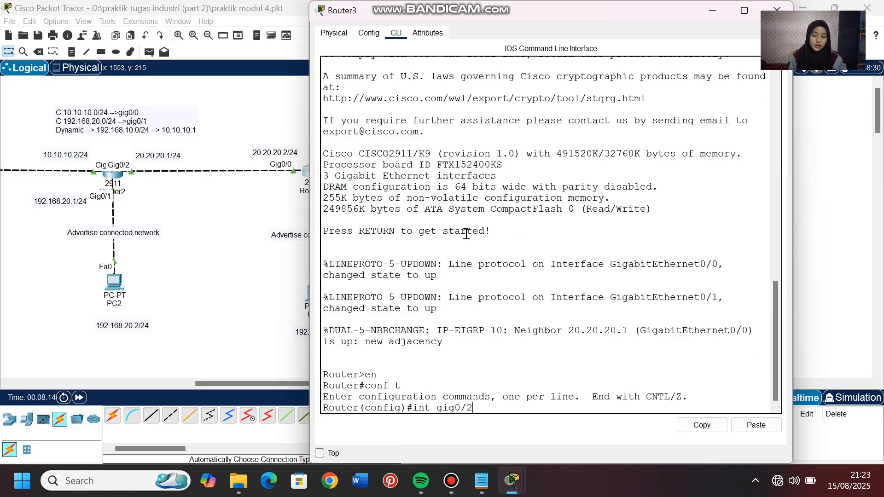
{"action": "key", "text": "Return"}
{"action": "type", "text": "ip add"}
{"action": "key", "text": "Tab"}
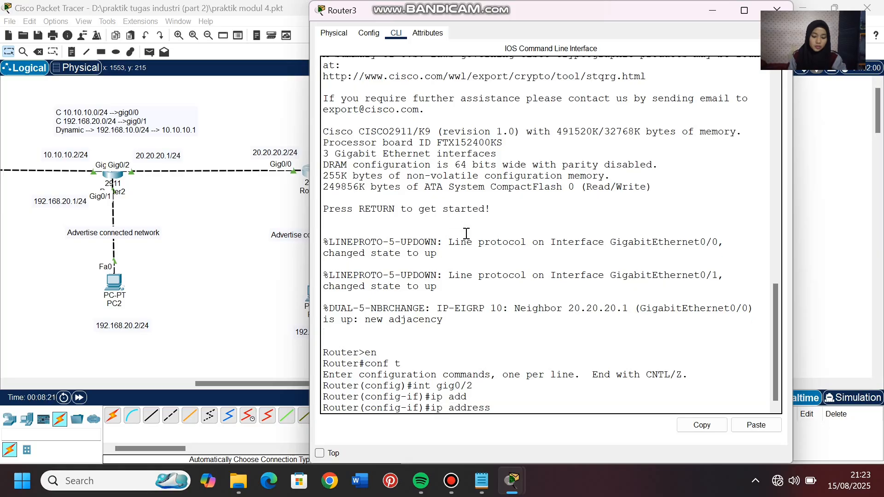
{"action": "type", "text": "30.30.30.1 255.255.255.0"}
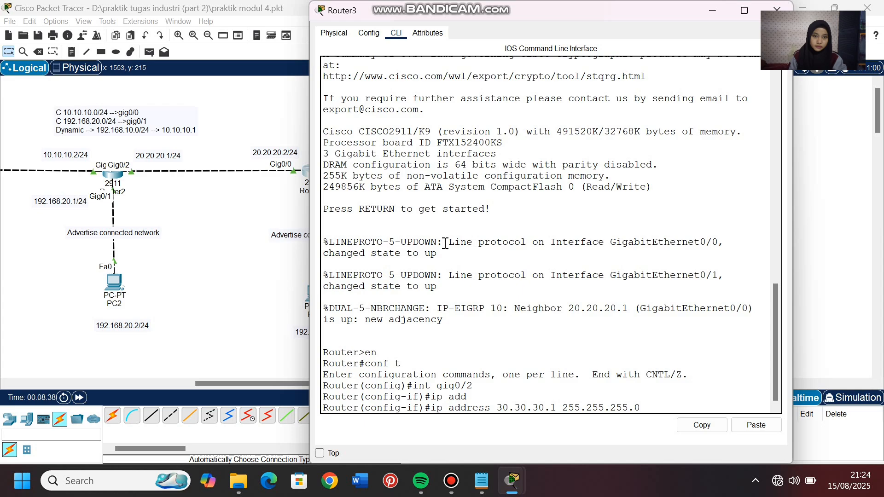
{"action": "left_click", "coordinate": [292, 201]}
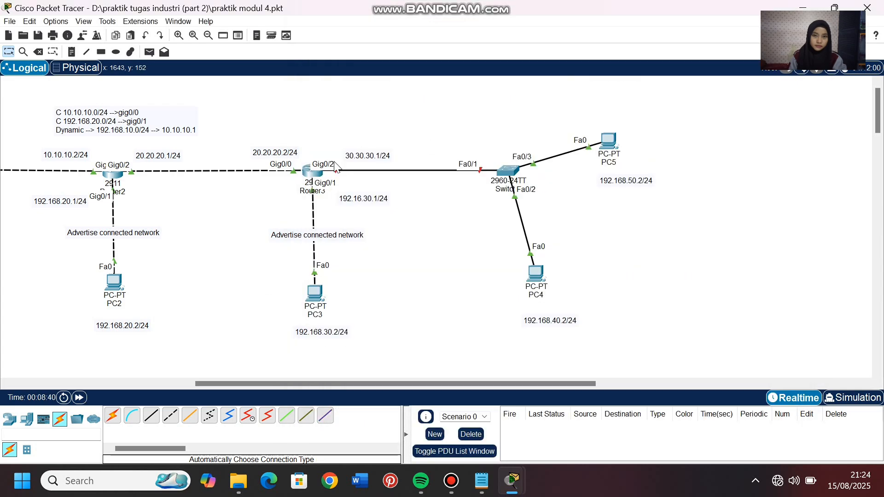
{"action": "left_click", "coordinate": [312, 173]}
{"action": "key", "text": "Return"}
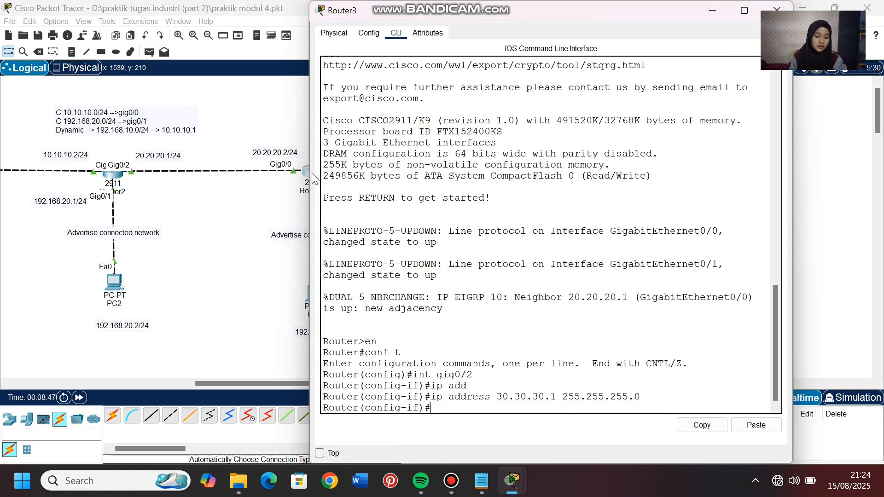
- Enable Router3's interface gig0/2 with no shutdown and fast-forward the simulation time, leaving the interface configuration
{"action": "type", "text": "no sh"}
{"action": "key", "text": "Return"}
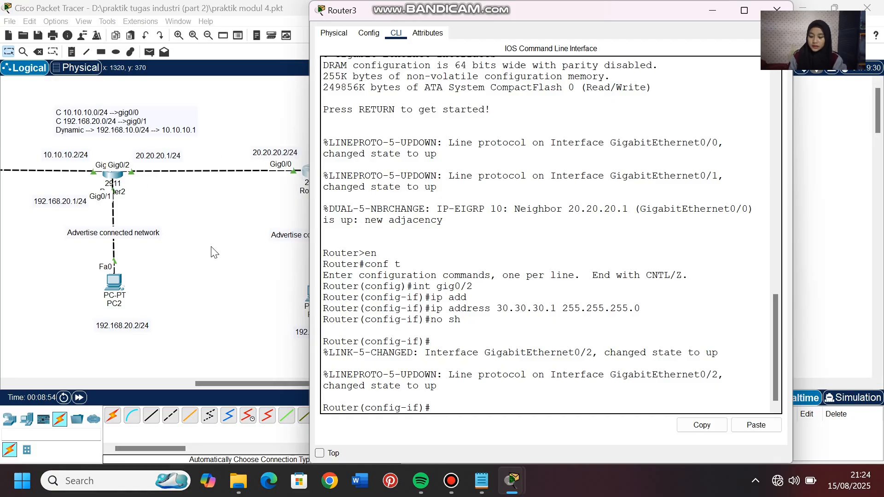
{"action": "left_click", "coordinate": [213, 252]}
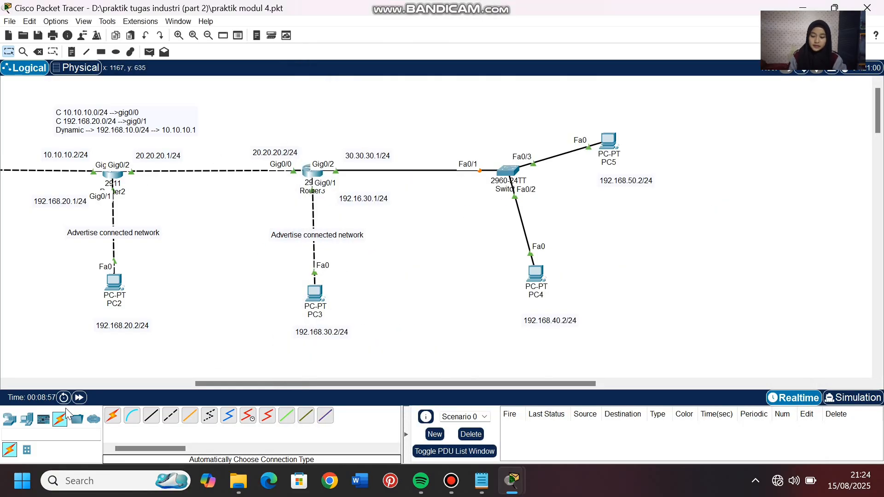
{"action": "left_click", "coordinate": [80, 398]}
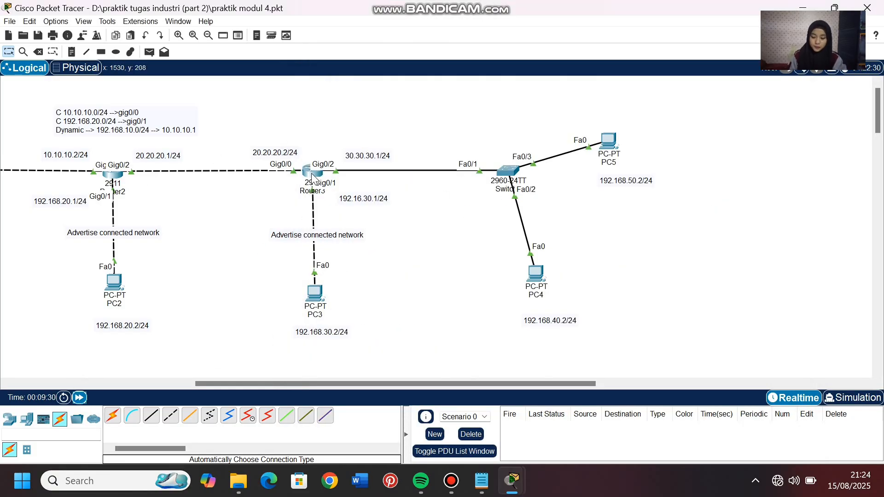
{"action": "left_click", "coordinate": [312, 175]}
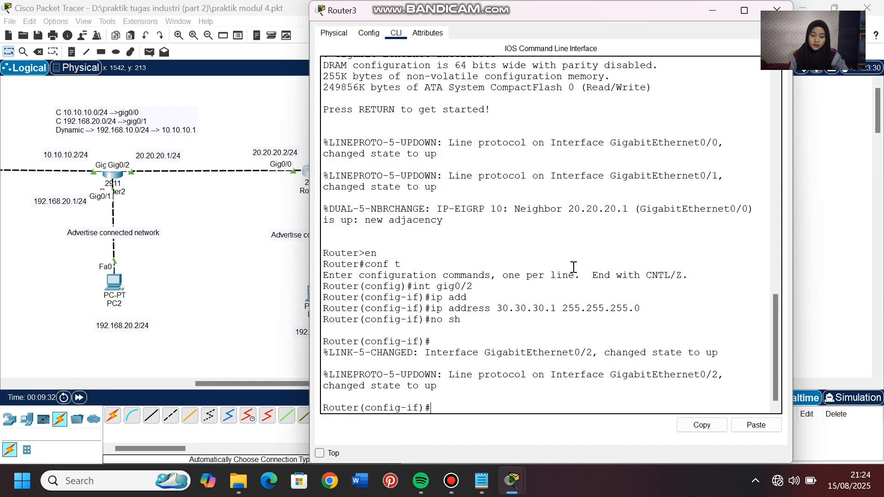
{"action": "type", "text": "ex"}
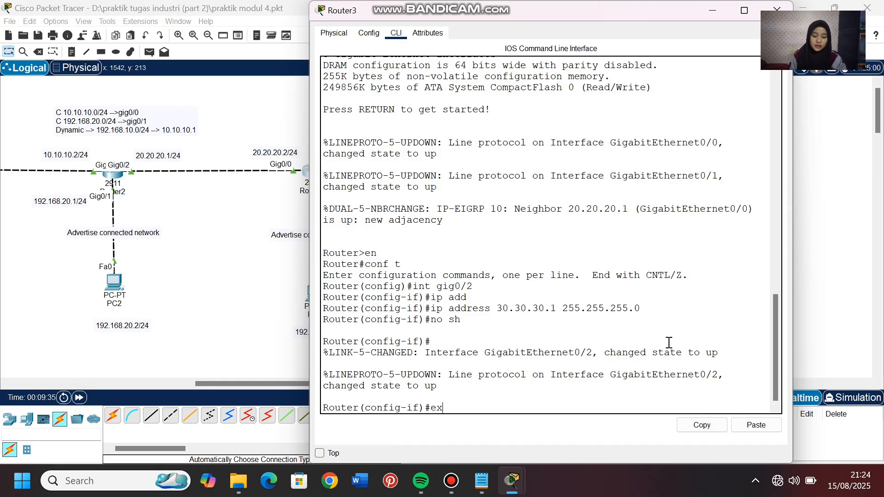
{"action": "key", "text": "Return"}
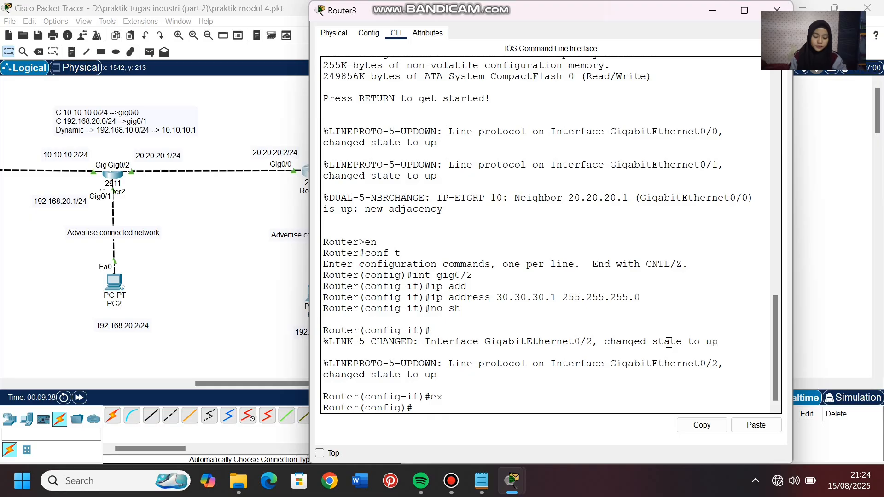
- Create subinterface gig0/2.40 on Router3 with dot1Q encapsulation for VLAN 40
{"action": "left_click_drag", "start_coordinate": [623, 6], "coordinate": [352, 7]}
{"action": "type", "text": "int gig0/."}
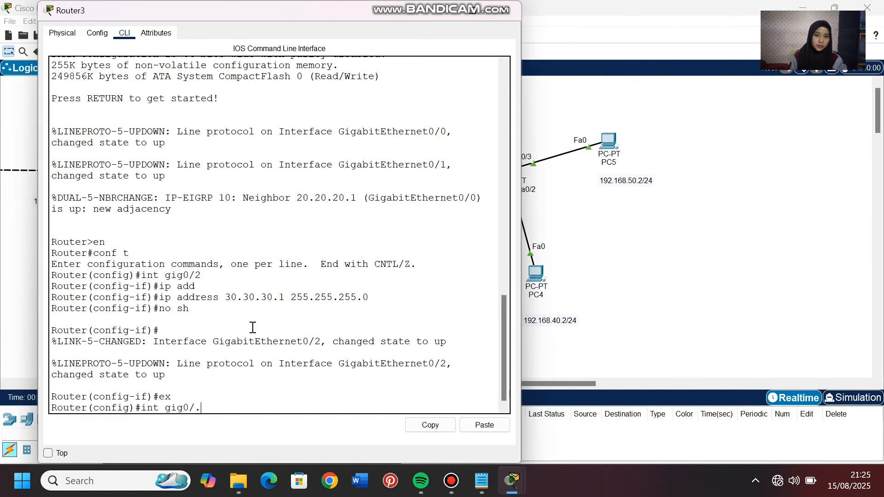
{"action": "type", "text": "402"}
{"action": "key", "text": "Return"}
{"action": "type", "text": "encap"}
{"action": "key", "text": "Tab"}
{"action": "type", "text": "dot"}
{"action": "key", "text": "Tab"}
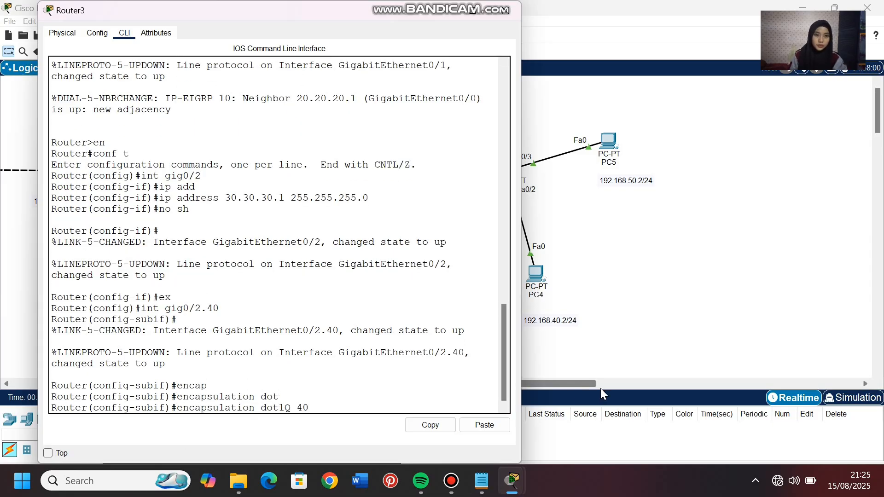
{"action": "left_click_drag", "start_coordinate": [190, 311], "coordinate": [218, 309]}
{"action": "left_click", "coordinate": [320, 408]}
{"action": "key", "text": "Return"}
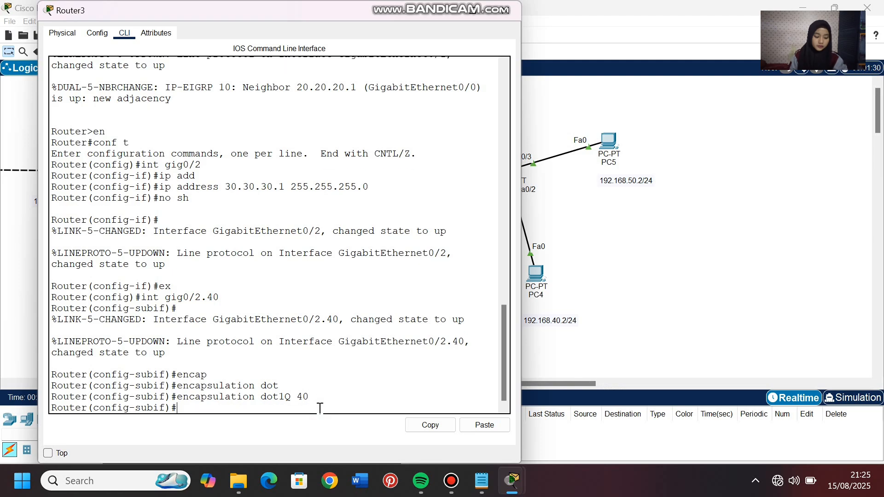
- Assign IP address 192.168.40.1 with mask 255.255.255.0 to subinterface gig0/2.40 and exit its configuration
{"action": "type", "text": "ip add"}
{"action": "key", "text": "Tab"}
{"action": "type", "text": "192.168.40."}
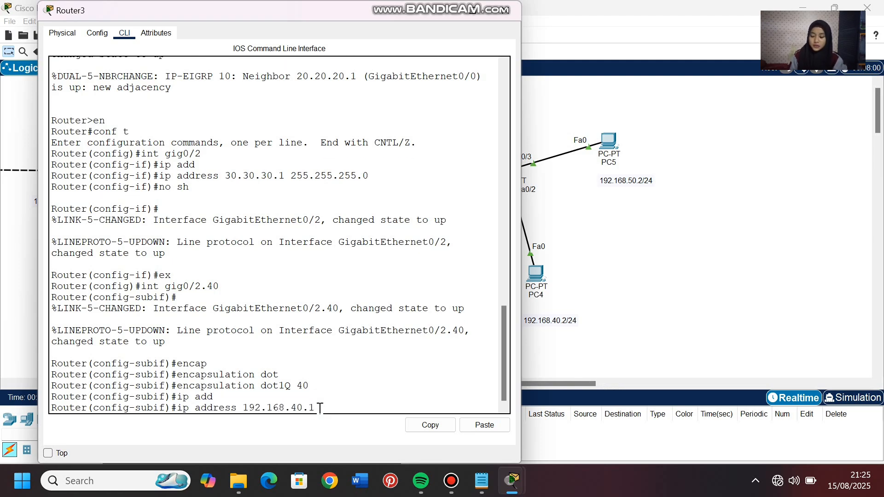
{"action": "type", "text": "1 255.255.255.0"}
{"action": "key", "text": "Return"}
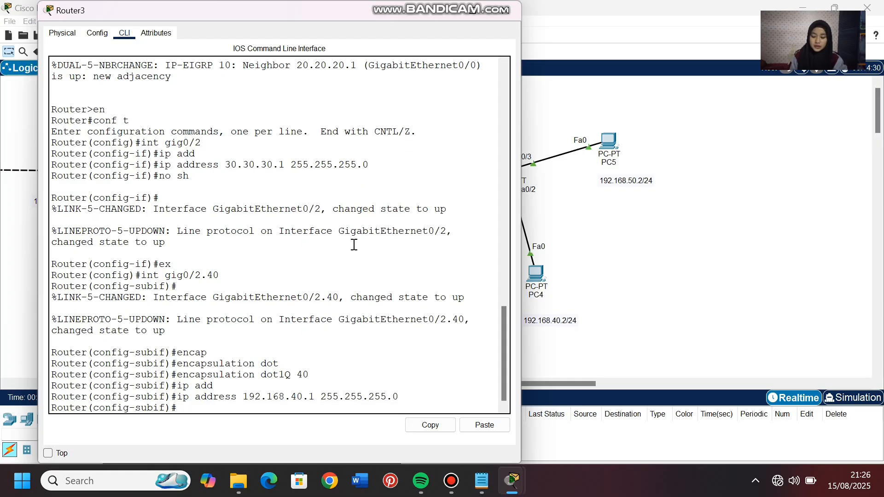
{"action": "type", "text": "ex"}
{"action": "key", "text": "Return"}
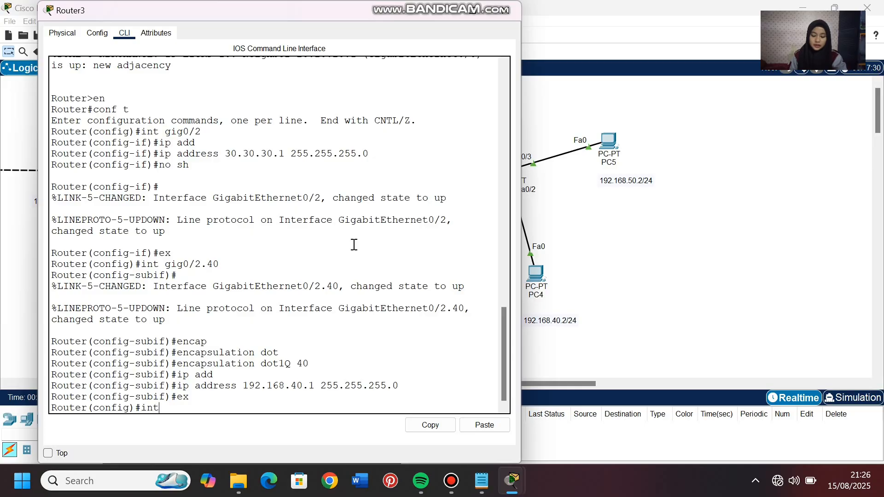
- Create subinterface gig0/2.50 on Router3 with dot1Q encapsulation for VLAN 50
{"action": "type", "text": "int "}
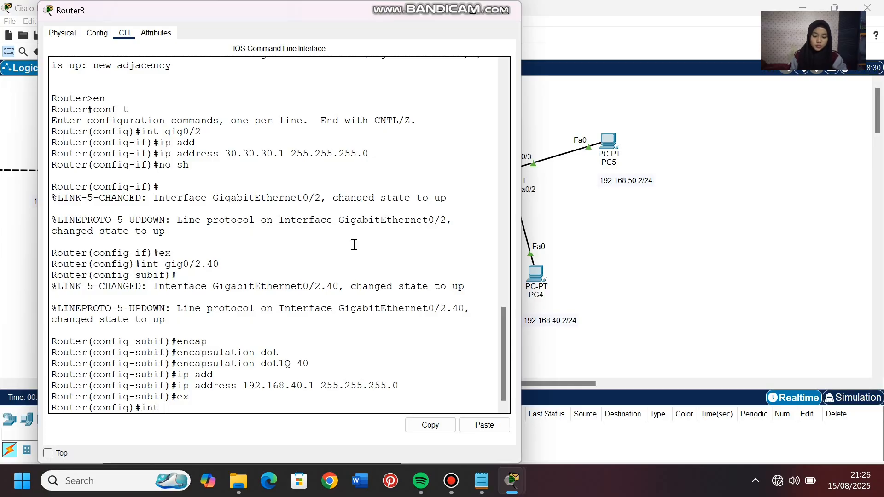
{"action": "type", "text": "gig0/2"}
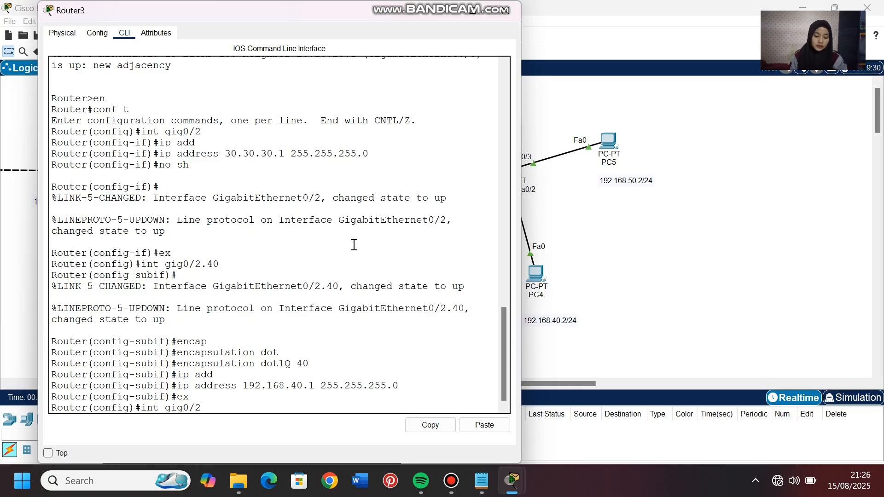
{"action": "type", "text": ".50"}
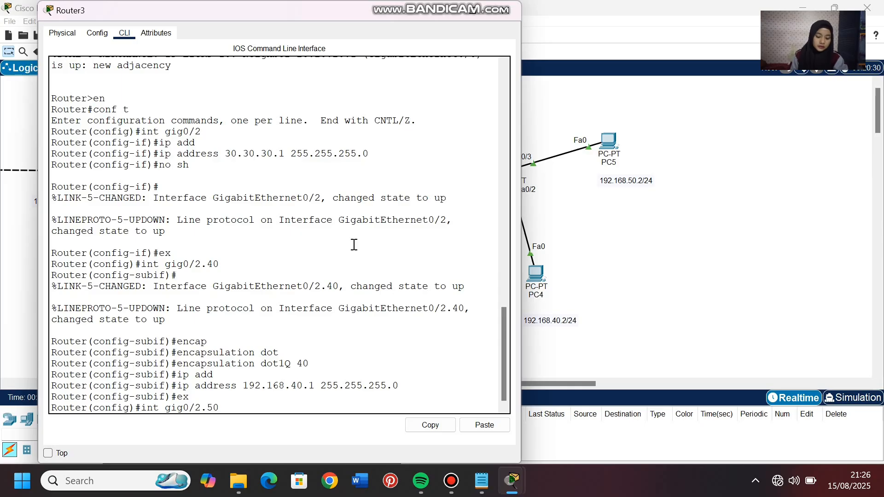
{"action": "key", "text": "Return"}
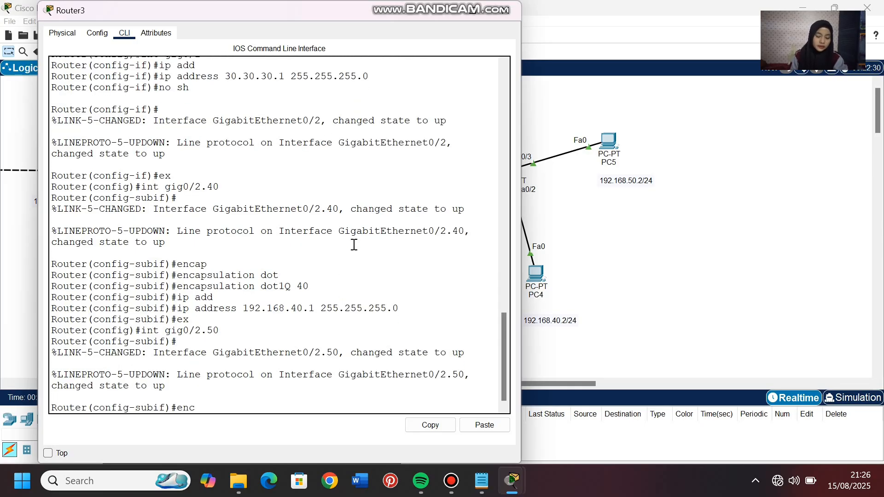
{"action": "type", "text": "enca"}
{"action": "key", "text": "Tab"}
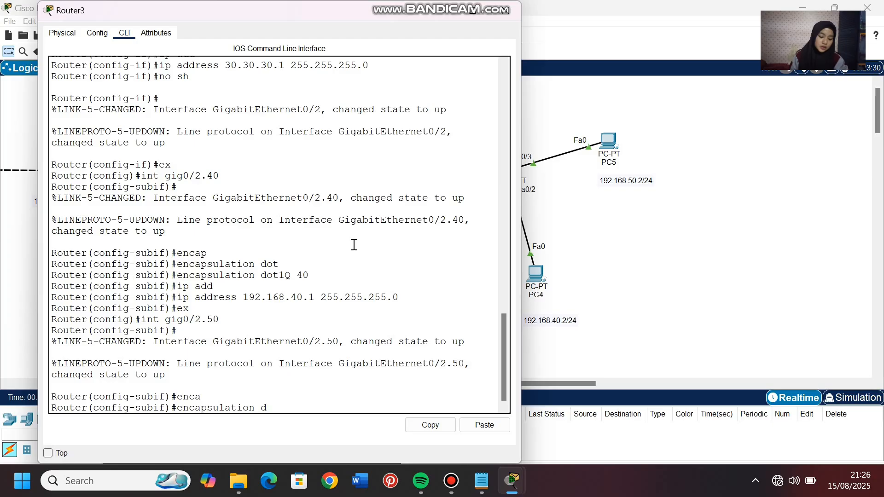
{"action": "type", "text": "dot"}
{"action": "key", "text": "Tab"}
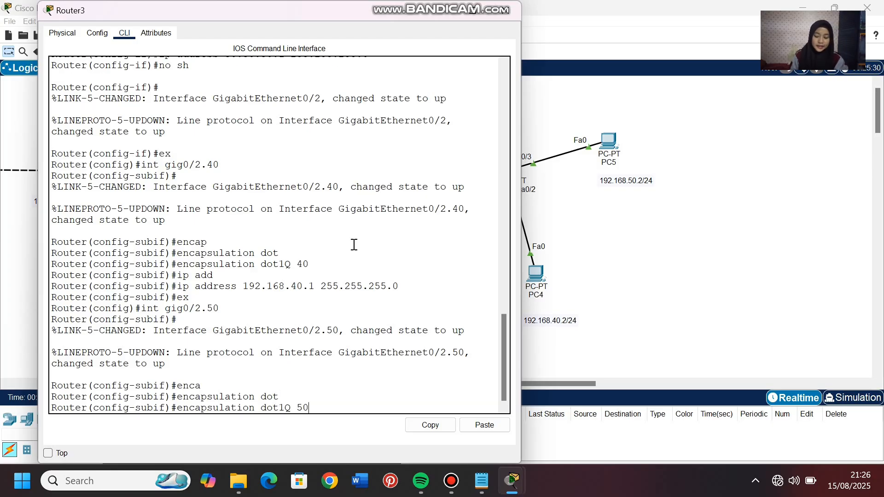
{"action": "key", "text": "Return"}
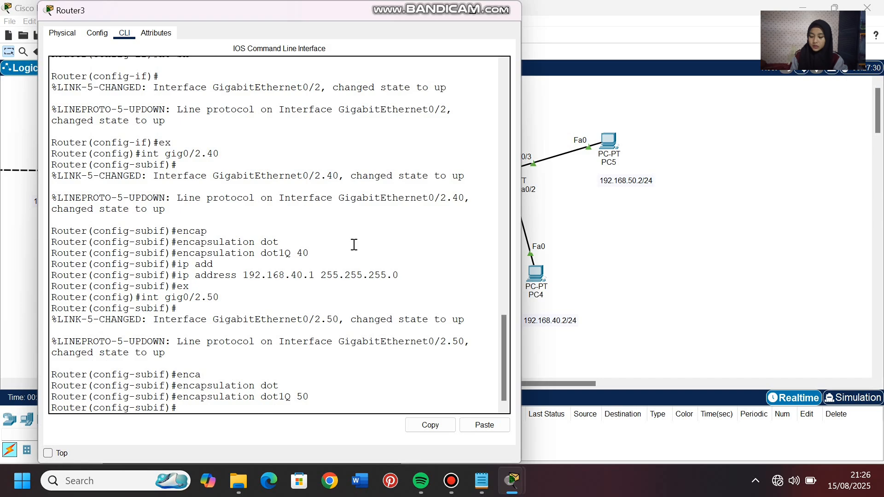
- Assign IP address 192.168.50.1 with mask 255.255.255.0 to subinterface gig0/2.50, exit its configuration and return to the topology
{"action": "type", "text": "ip add"}
{"action": "key", "text": "Tab"}
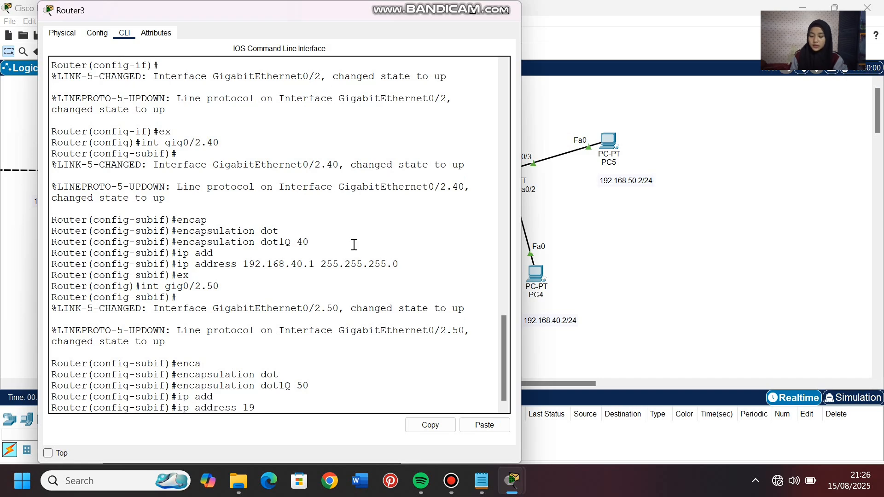
{"action": "type", "text": "2.168.50.1"}
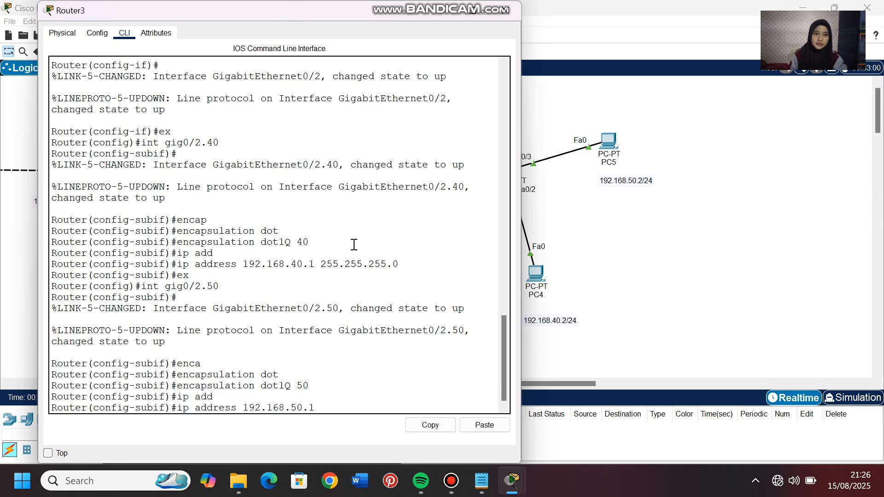
{"action": "type", "text": " 255.255.2"}
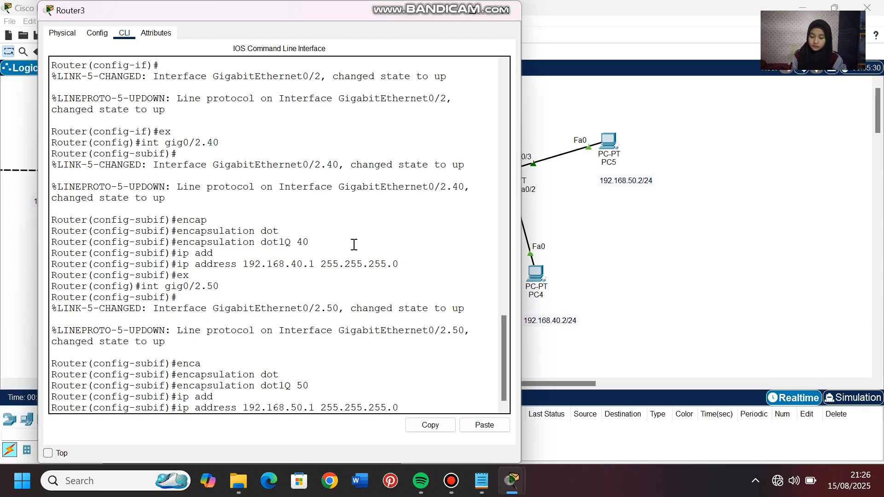
{"action": "type", "text": "55.255.0"}
{"action": "key", "text": "Return"}
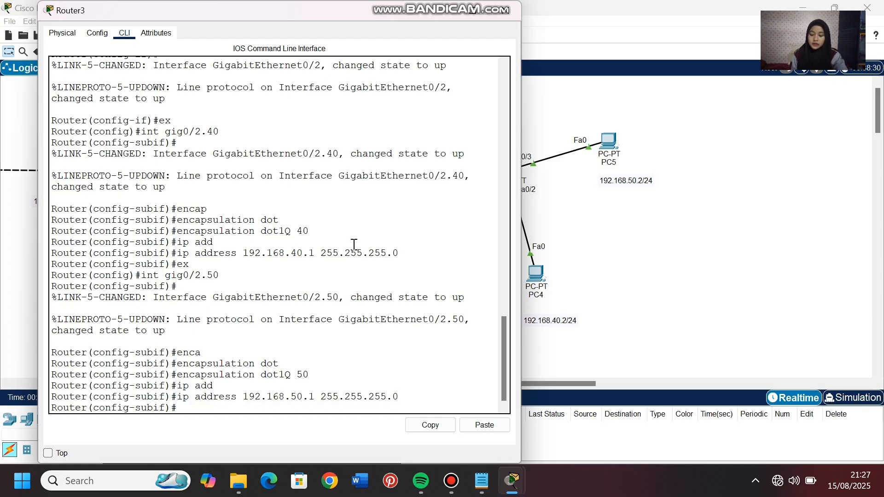
{"action": "type", "text": "exx"}
{"action": "key", "text": "Return"}
{"action": "type", "text": "e"}
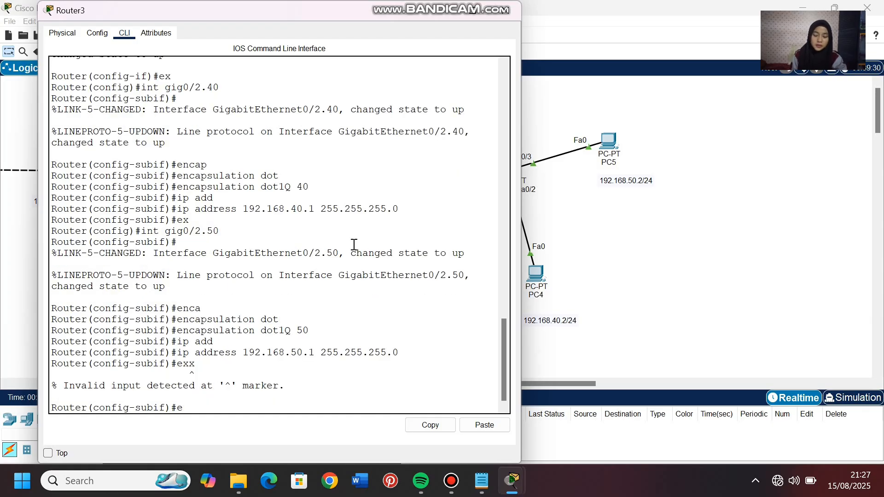
{"action": "type", "text": "x"}
{"action": "key", "text": "Return"}
{"action": "left_click", "coordinate": [666, 260]}
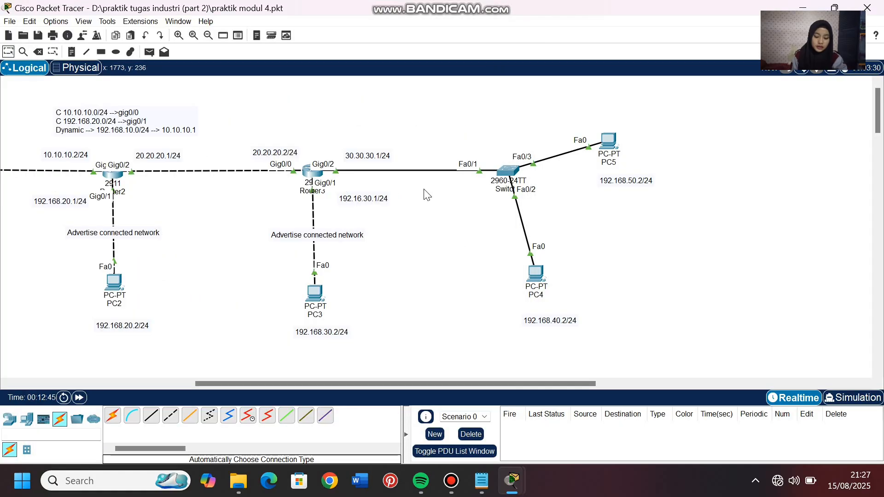
- Give PC4 the static IPv4 address 192.168.40.2, subnet mask 255.255.255.0 and default gateway 192.168.40.1
{"action": "left_click", "coordinate": [536, 274]}
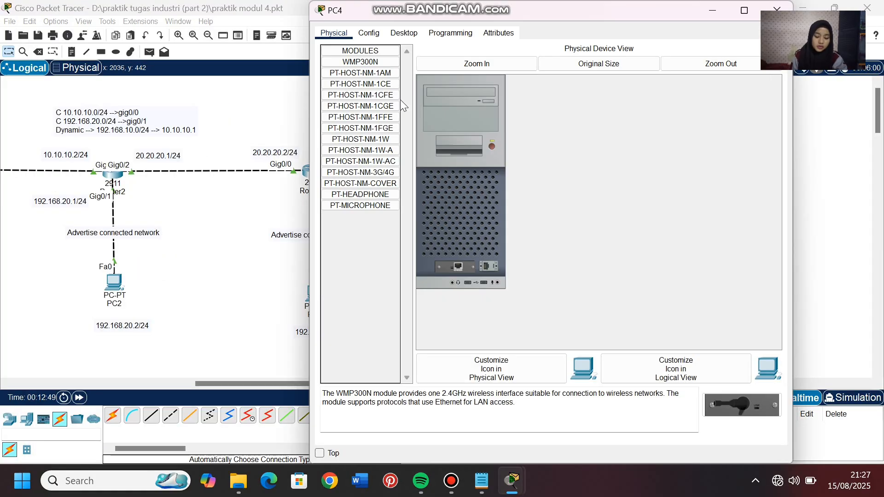
{"action": "left_click", "coordinate": [404, 33]}
{"action": "left_click", "coordinate": [373, 63]}
{"action": "left_click", "coordinate": [500, 106]}
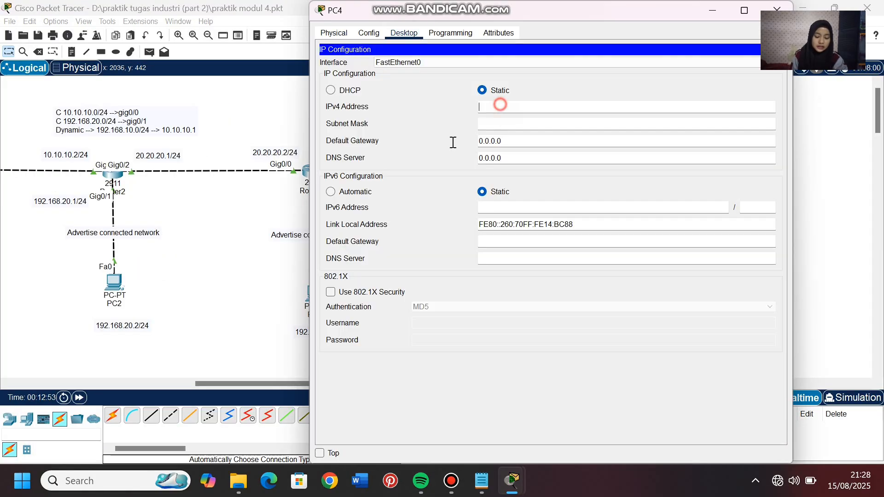
{"action": "type", "text": "192.168.40"}
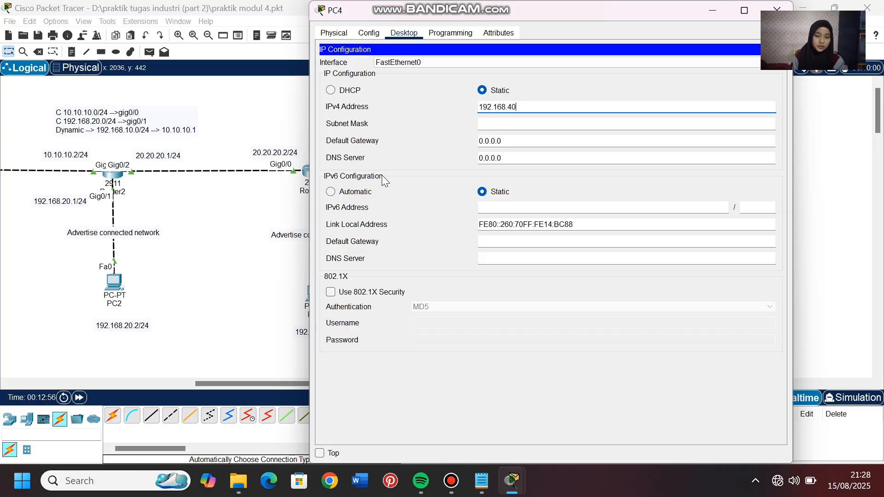
{"action": "type", "text": ".2"}
{"action": "key", "text": "Tab"}
{"action": "left_click_drag", "start_coordinate": [505, 141], "coordinate": [463, 141]}
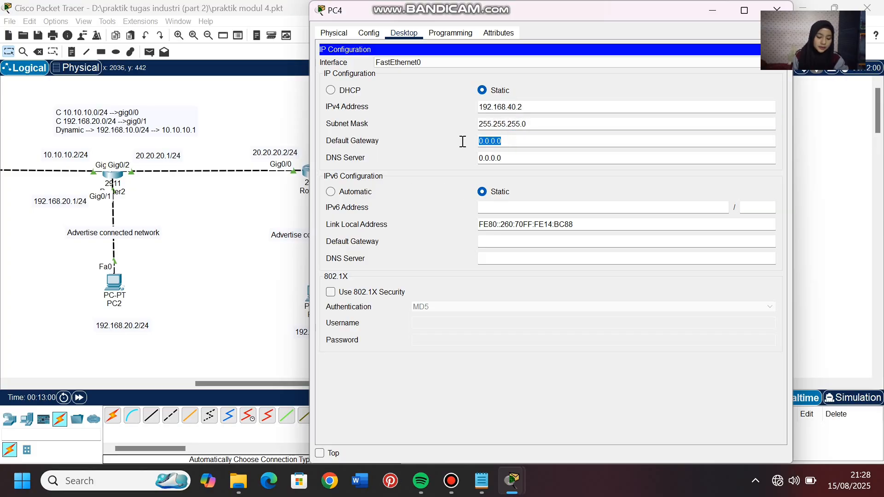
{"action": "type", "text": "192.168.40."}
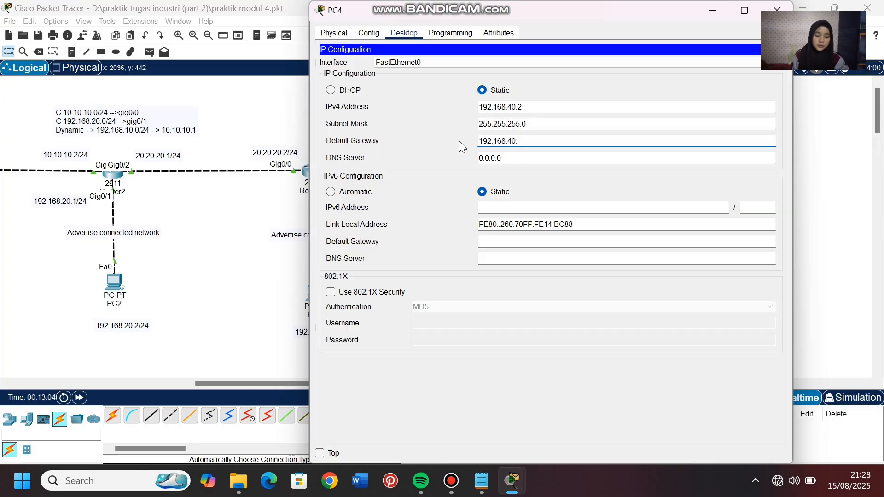
{"action": "type", "text": "1"}
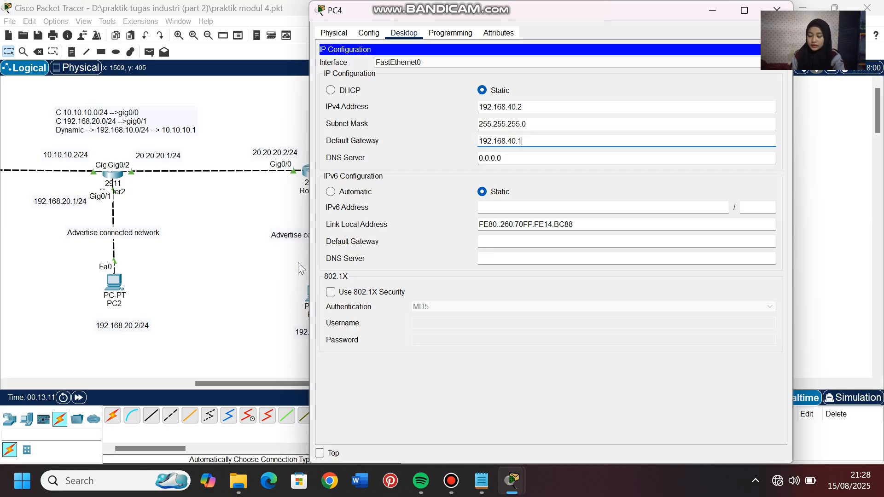
{"action": "left_click", "coordinate": [278, 273]}
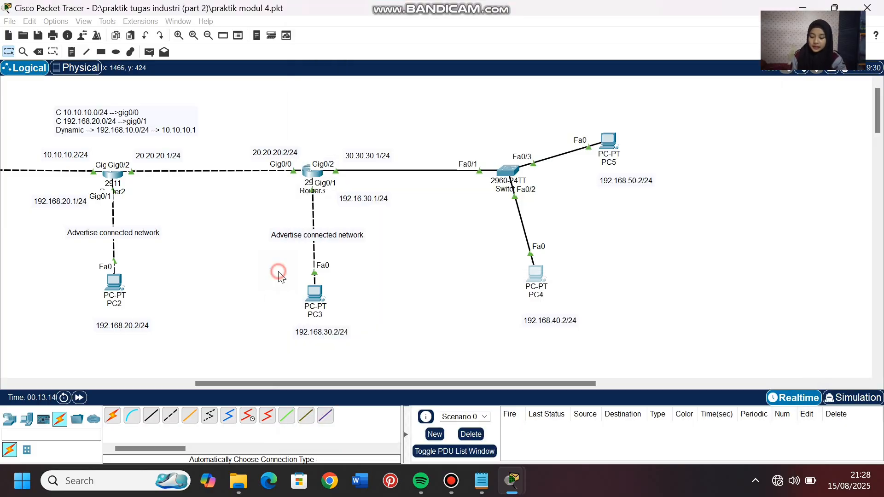
- Give PC5 the static IPv4 address 192.168.50.2, subnet mask 255.255.255.0 and default gateway 192.168.50.1
{"action": "left_click", "coordinate": [608, 141]}
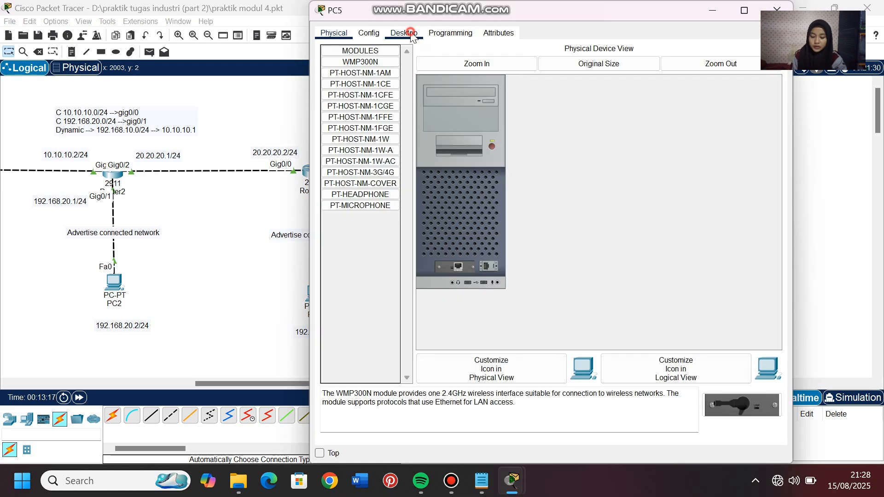
{"action": "left_click", "coordinate": [412, 35]}
{"action": "left_click", "coordinate": [371, 64]}
{"action": "left_click", "coordinate": [522, 106]}
{"action": "type", "text": "1"}
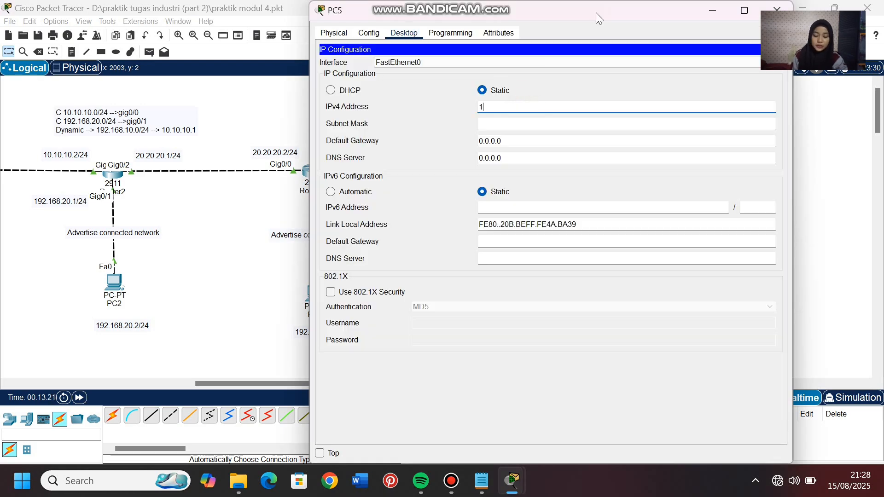
{"action": "type", "text": "92.168.50.2"}
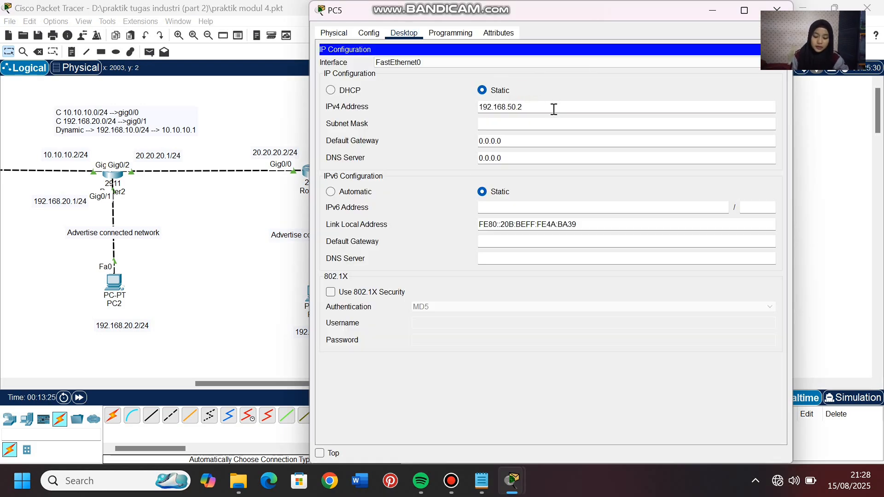
{"action": "left_click", "coordinate": [545, 123]}
{"action": "left_click_drag", "start_coordinate": [511, 141], "coordinate": [471, 142]}
{"action": "type", "text": "192.168.50.1"}
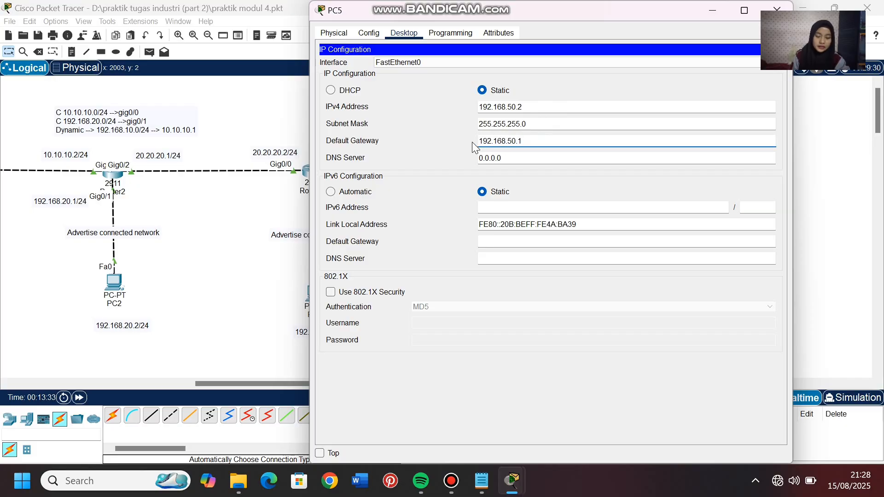
{"action": "left_click", "coordinate": [239, 295]}
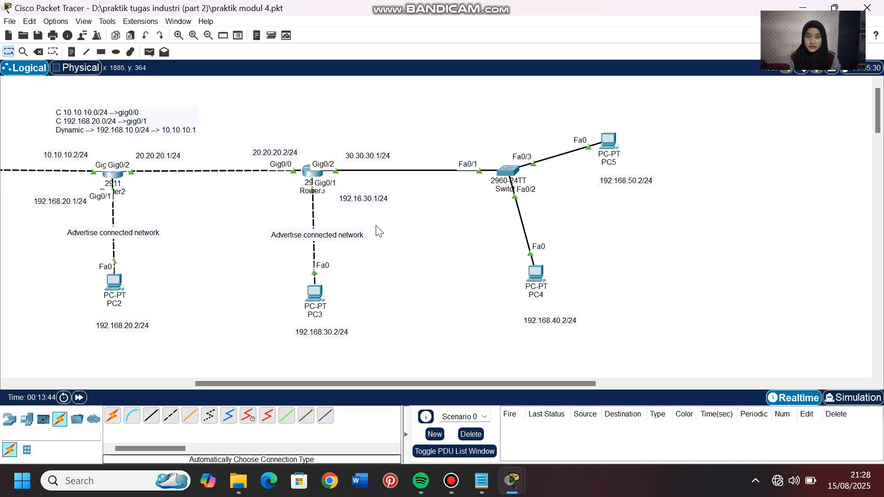
- Test connectivity between the two VLANs by sending a simple PDU from PC4 to PC5 twice
{"action": "left_click", "coordinate": [149, 52]}
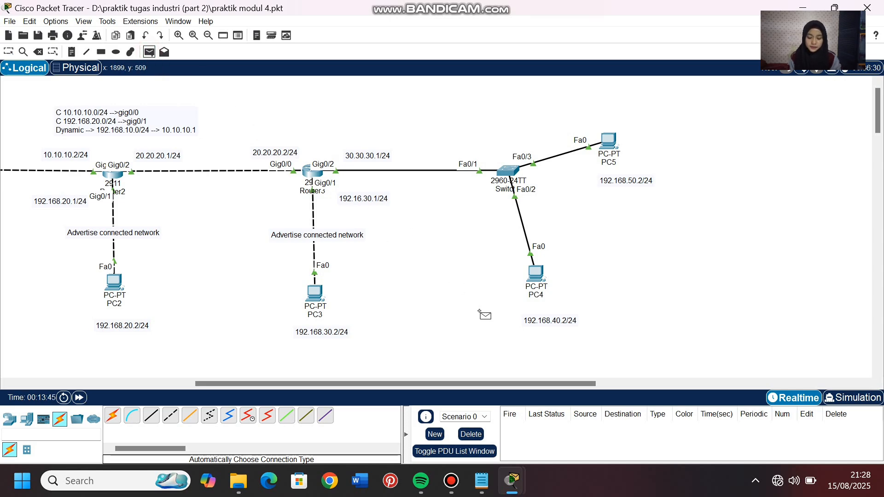
{"action": "left_click", "coordinate": [535, 276]}
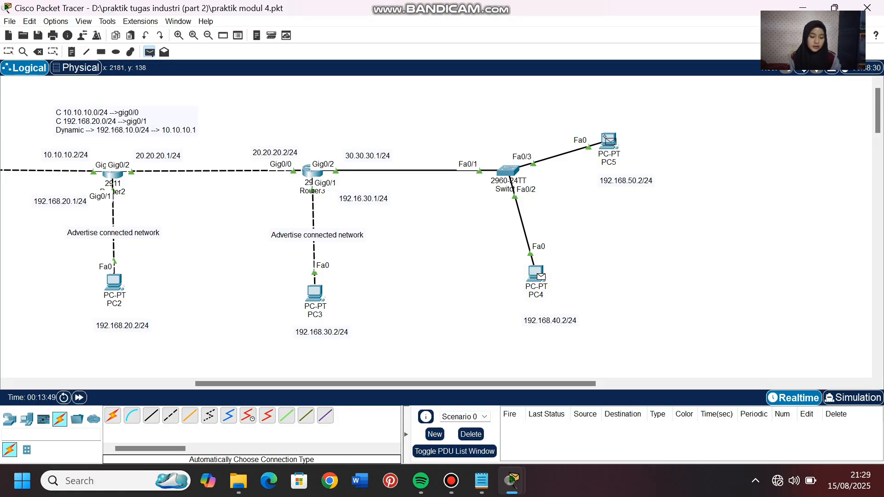
{"action": "left_click", "coordinate": [608, 139]}
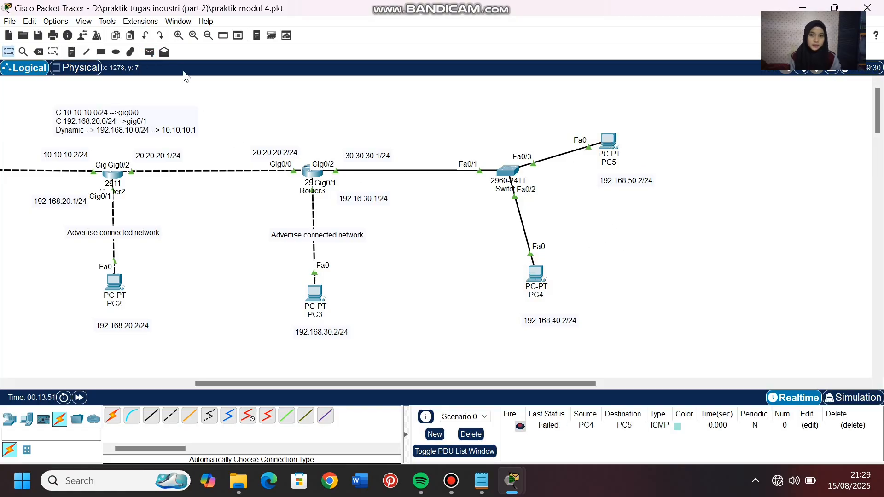
{"action": "left_click", "coordinate": [150, 52]}
{"action": "left_click", "coordinate": [536, 274]}
{"action": "left_click", "coordinate": [610, 139]}
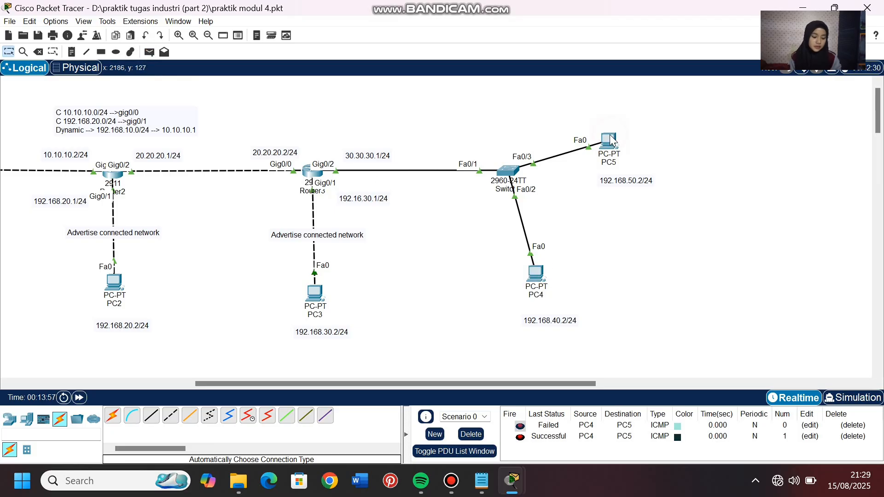
- Clear the existing PDU tests and send a simple PDU from PC4 to PC3
{"action": "left_click", "coordinate": [470, 434]}
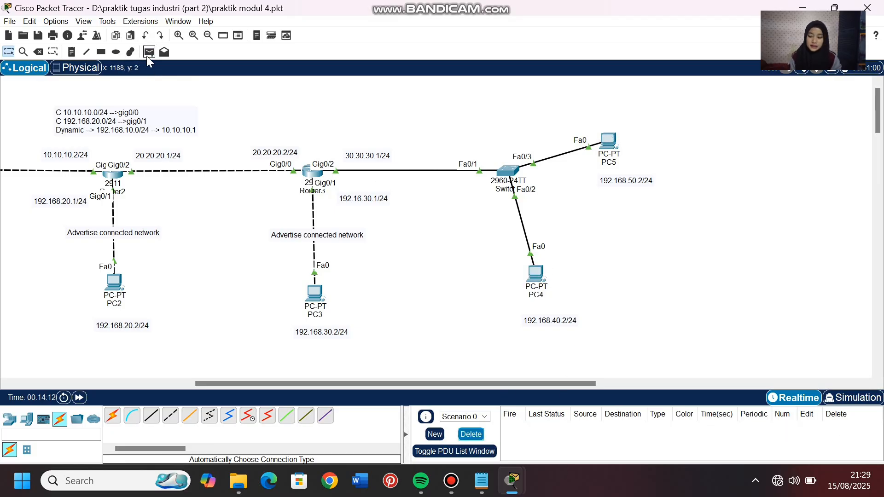
{"action": "left_click", "coordinate": [148, 57]}
{"action": "left_click", "coordinate": [536, 273]}
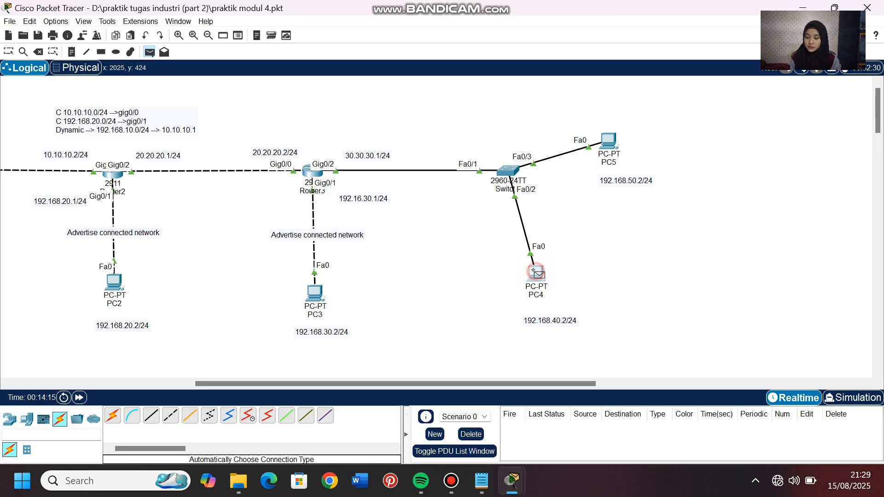
{"action": "left_click", "coordinate": [324, 300]}
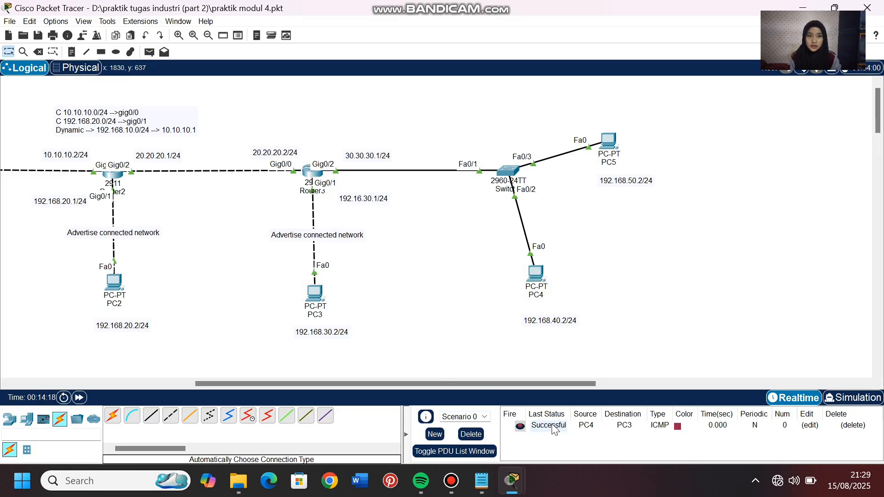
- Test connectivity by sending a simple PDU from PC3 to PC5
{"action": "left_click", "coordinate": [152, 52]}
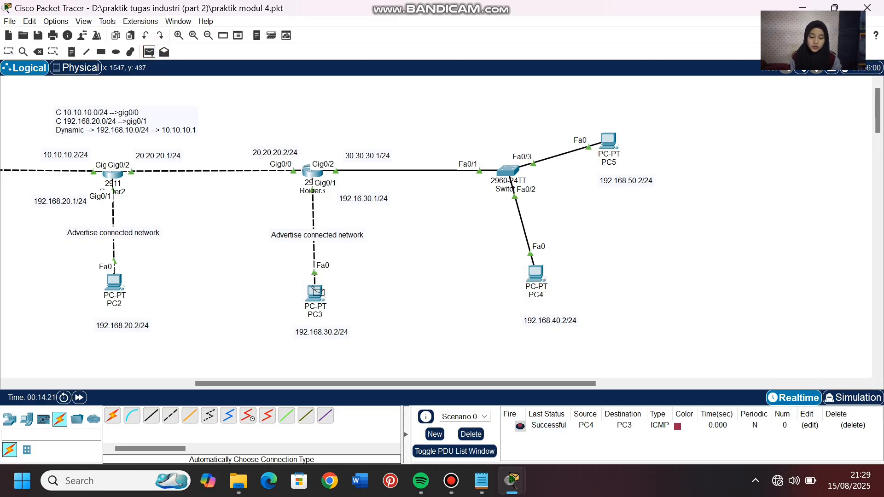
{"action": "left_click", "coordinate": [318, 296]}
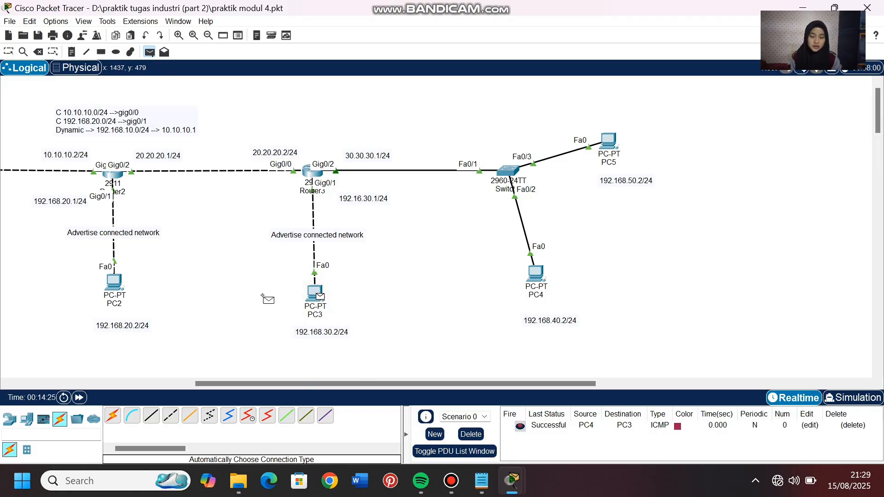
{"action": "left_click", "coordinate": [608, 143]}
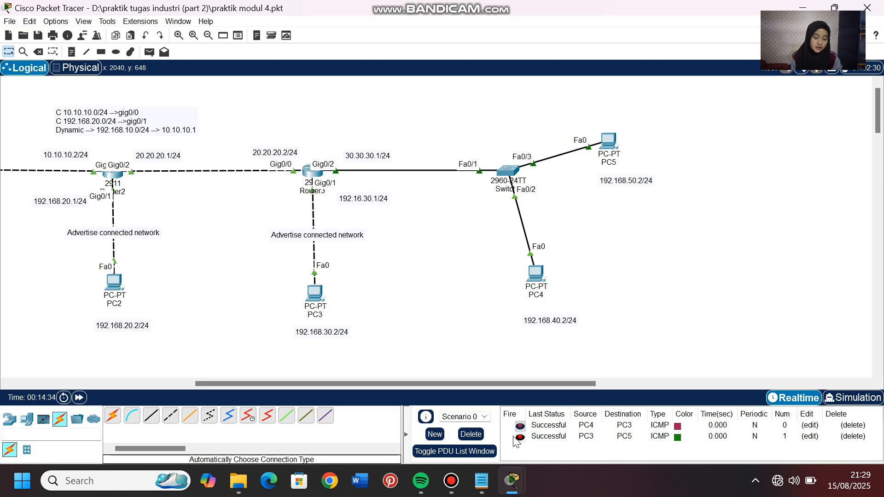
- Clear the PDU list and test connectivity by sending a simple PDU from PC2 to PC4 twice
{"action": "left_click", "coordinate": [475, 436]}
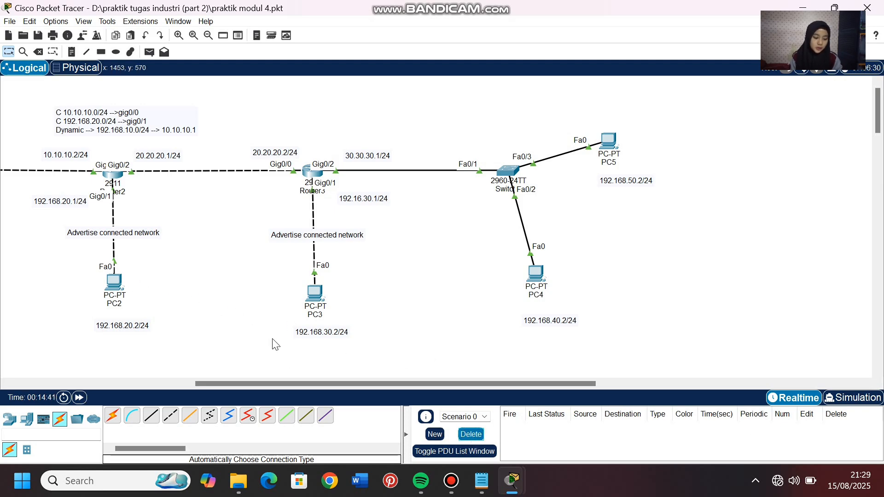
{"action": "left_click", "coordinate": [149, 51]}
{"action": "left_click", "coordinate": [115, 272]}
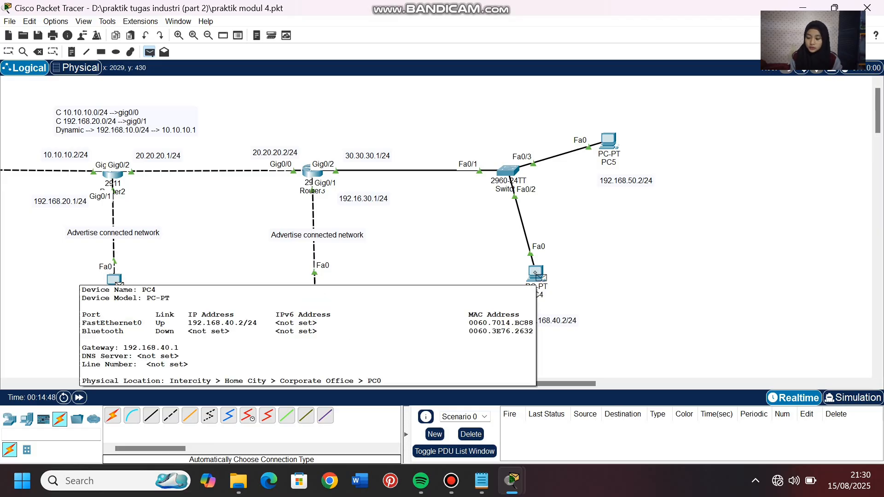
{"action": "left_click", "coordinate": [536, 274]}
{"action": "left_click", "coordinate": [149, 52]}
{"action": "left_click", "coordinate": [114, 280]}
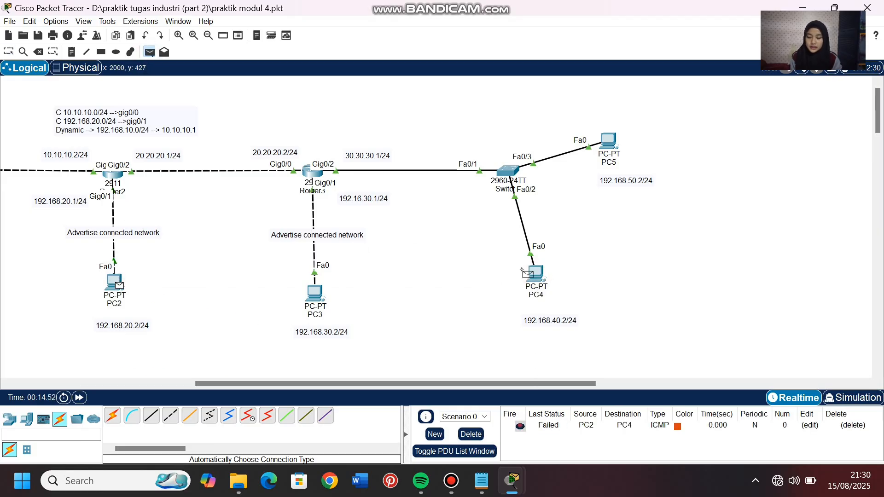
{"action": "left_click", "coordinate": [536, 274]}
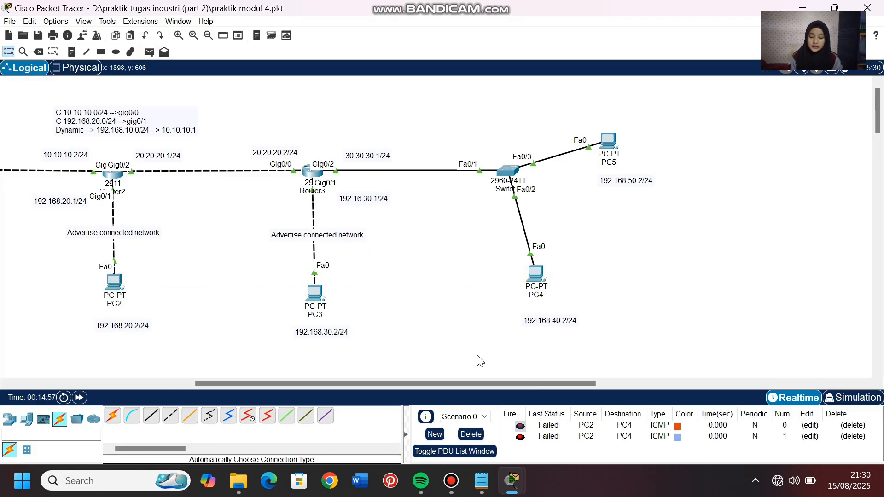
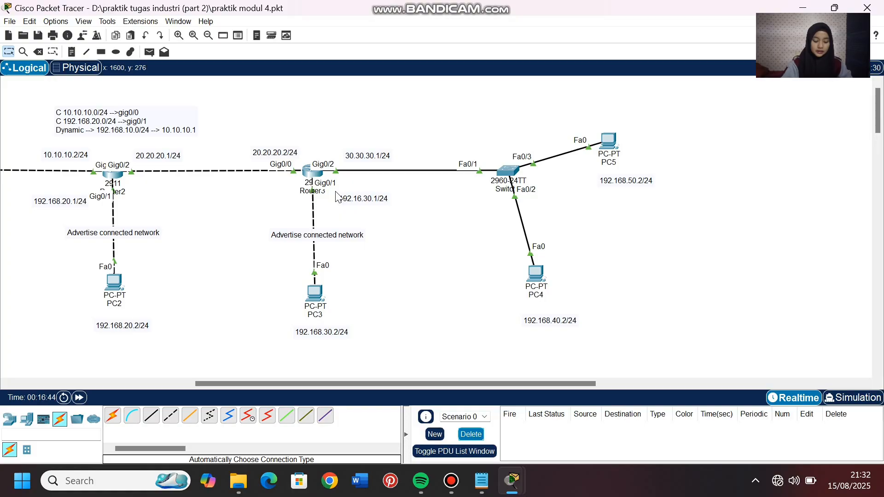
- Enter the EIGRP 10 configuration on Router3 and advertise network 192.168.40.0
{"action": "left_click", "coordinate": [312, 174]}
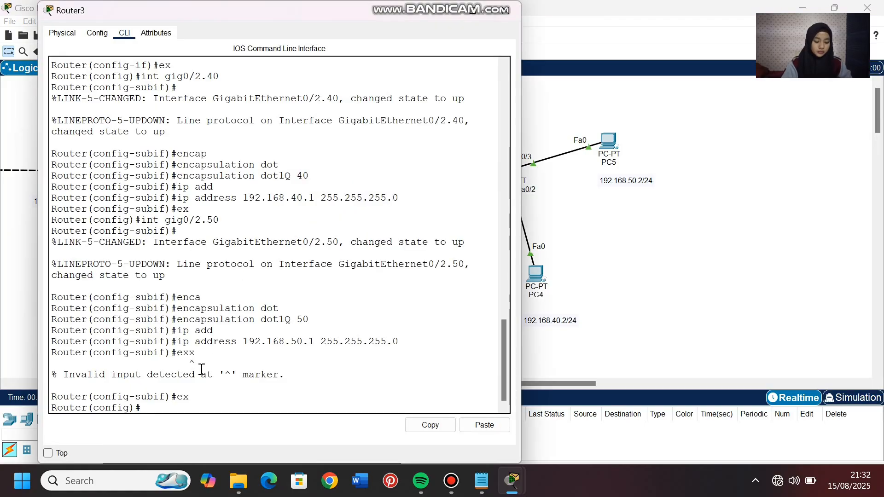
{"action": "key", "text": "Return"}
{"action": "key", "text": "Return"}
{"action": "key", "text": "Return"}
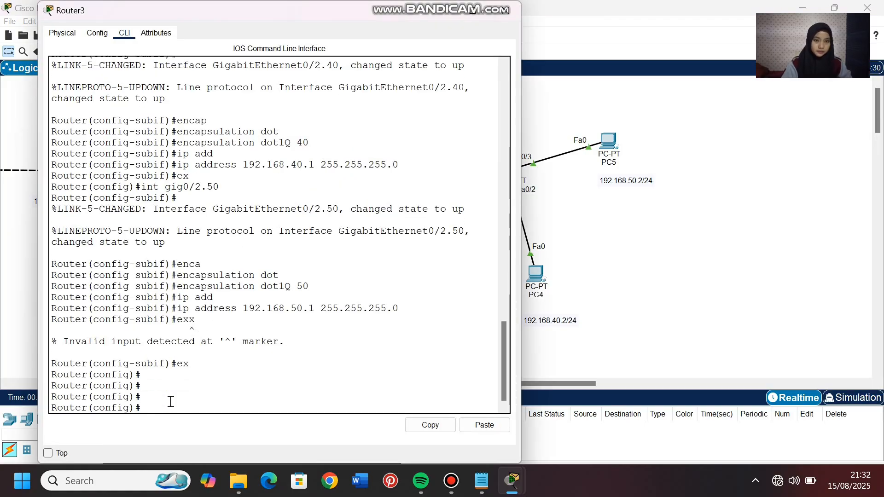
{"action": "type", "text": "r"}
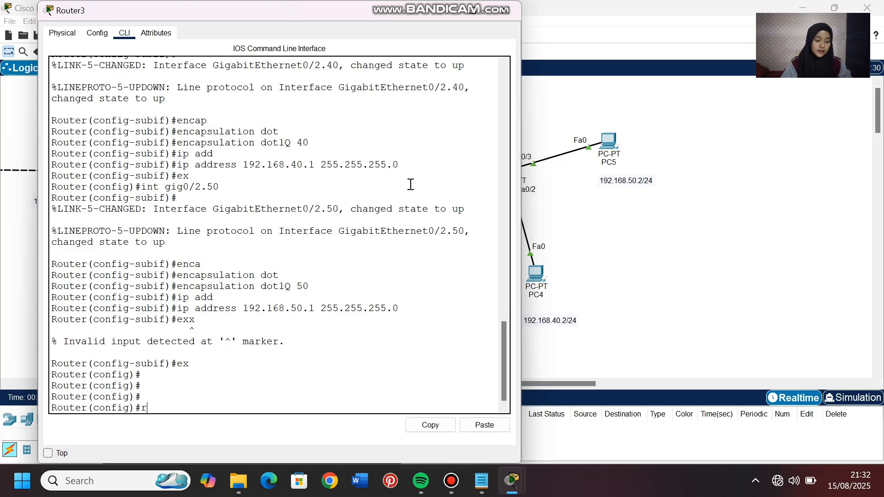
{"action": "type", "text": "outer eigrp 10"}
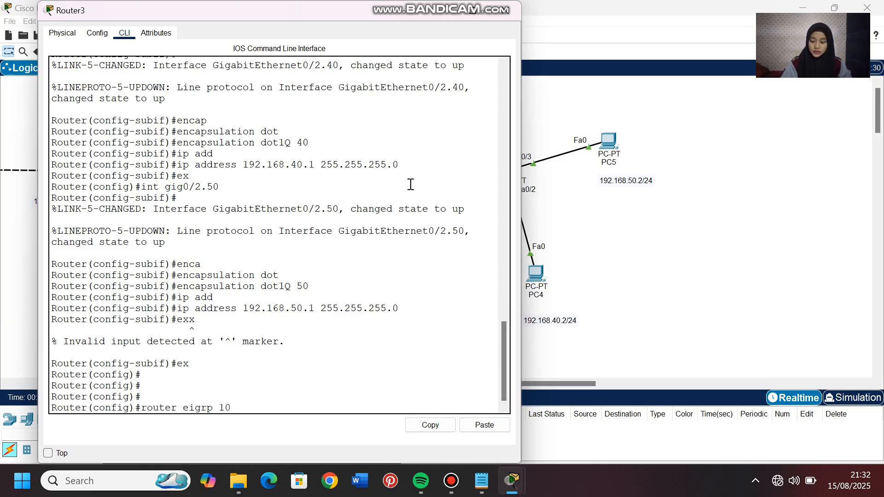
{"action": "key", "text": "Return"}
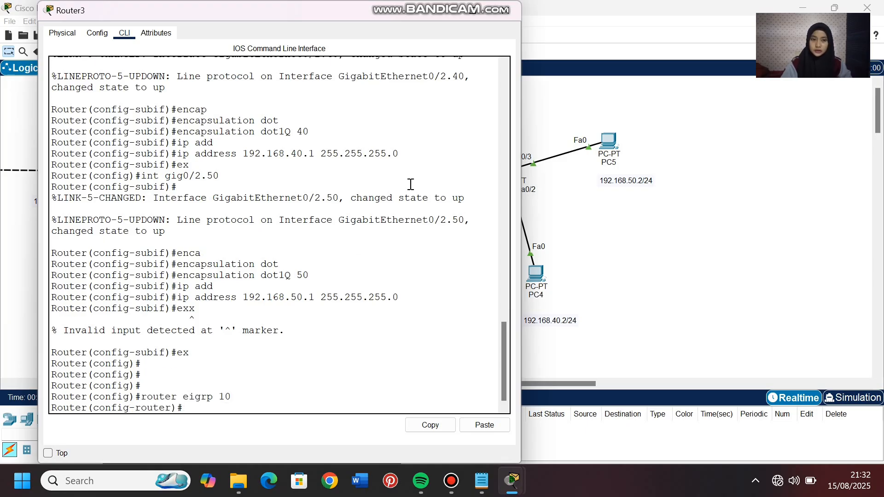
{"action": "type", "text": "network 192.168.40.0"}
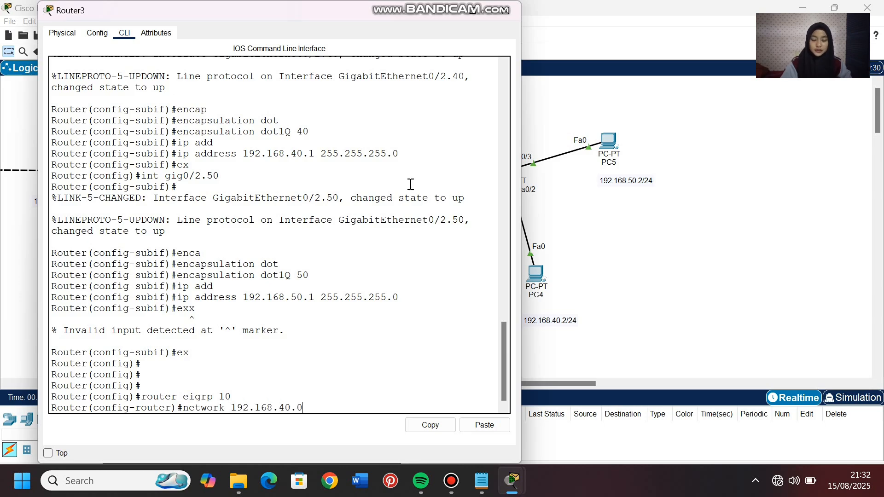
{"action": "left_click", "coordinate": [651, 189]}
{"action": "left_click", "coordinate": [315, 174]}
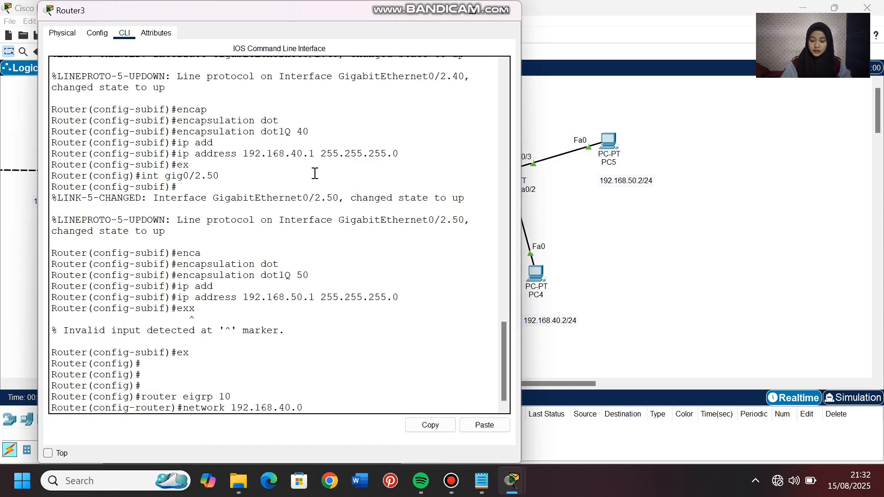
{"action": "type", "text": ".40.0"}
{"action": "key", "text": "Return"}
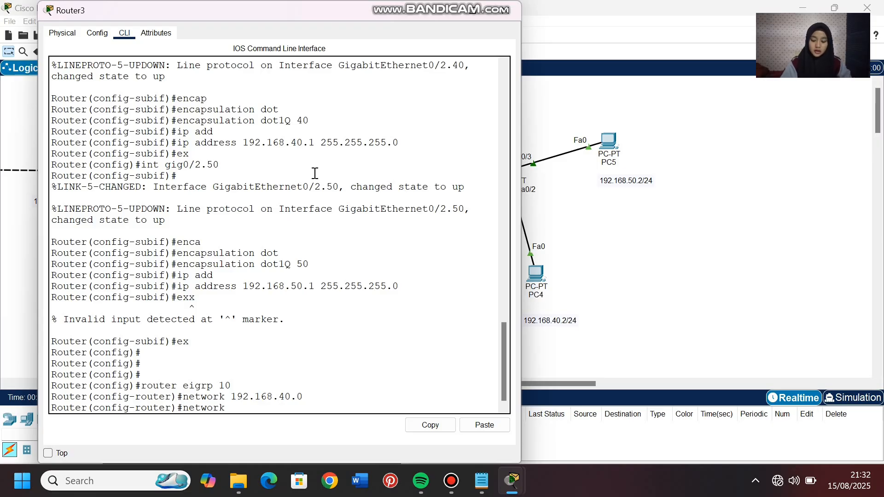
- Advertise network 192.168.50.0 in Router3's EIGRP 10 process and leave the routing configuration
{"action": "type", "text": "network 192.168.50.0"}
{"action": "key", "text": "Return"}
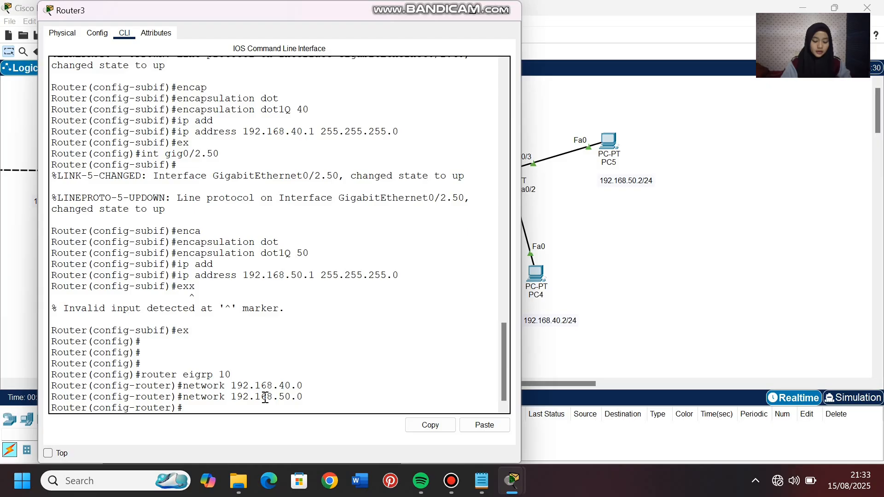
{"action": "type", "text": "ex"}
{"action": "key", "text": "Return"}
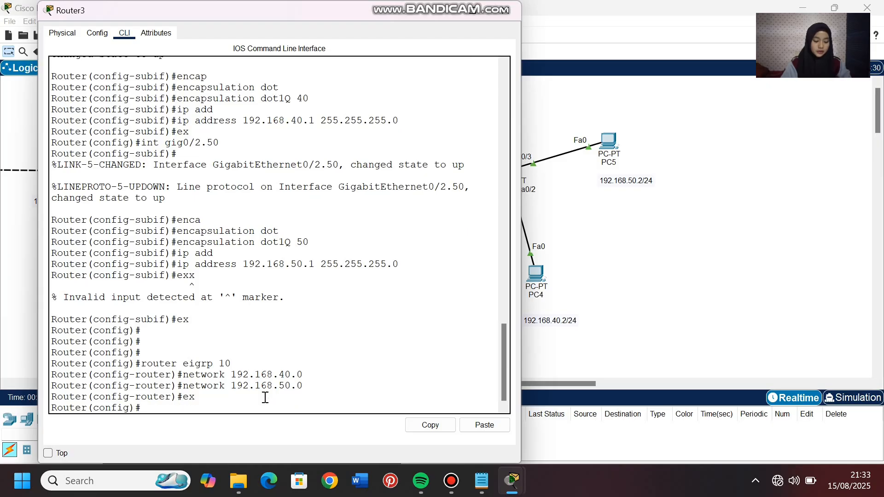
{"action": "left_click", "coordinate": [655, 350]}
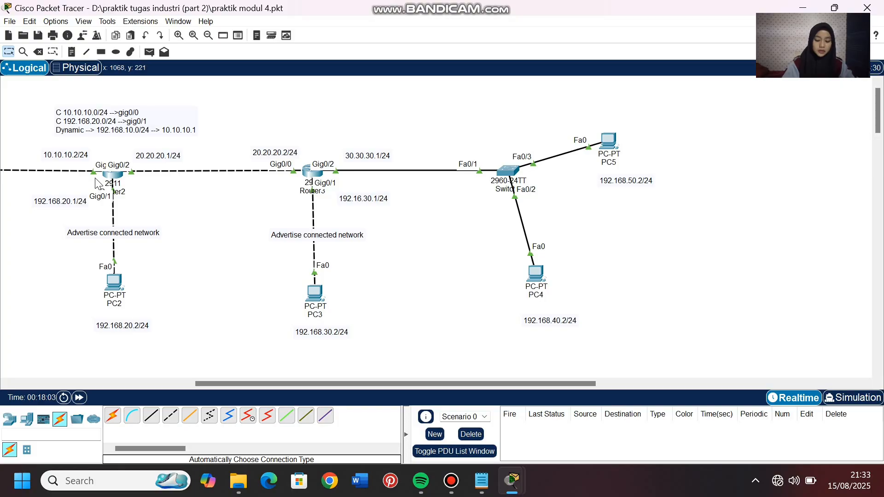
{"action": "scroll", "coordinate": [98, 183], "scroll_direction": "left", "scroll_amount": 5}
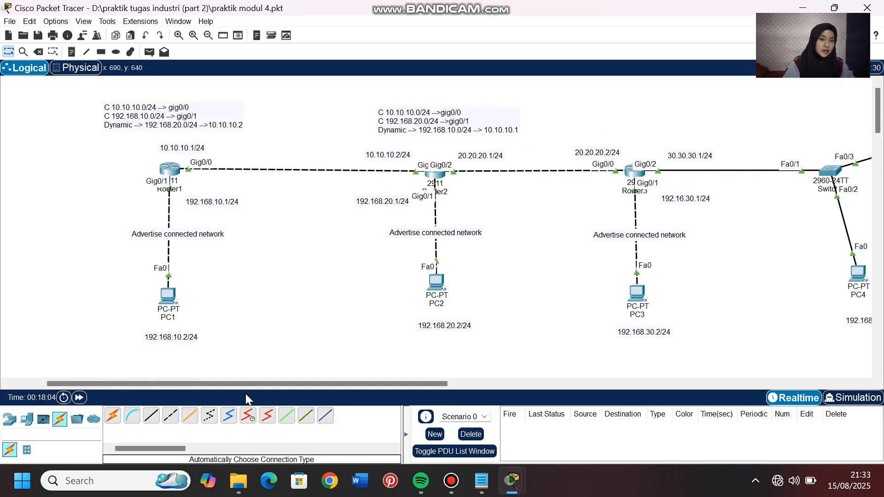
{"action": "left_click_drag", "start_coordinate": [245, 383], "coordinate": [355, 399]}
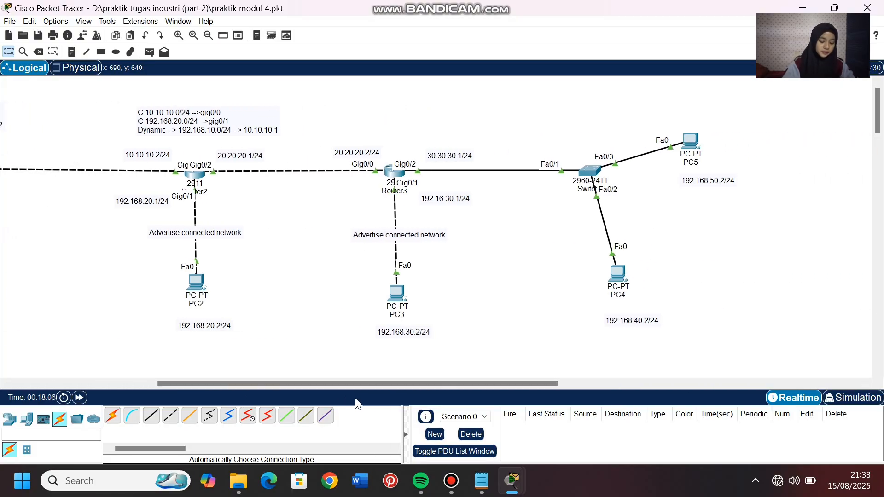
{"action": "double_click", "coordinate": [359, 233]}
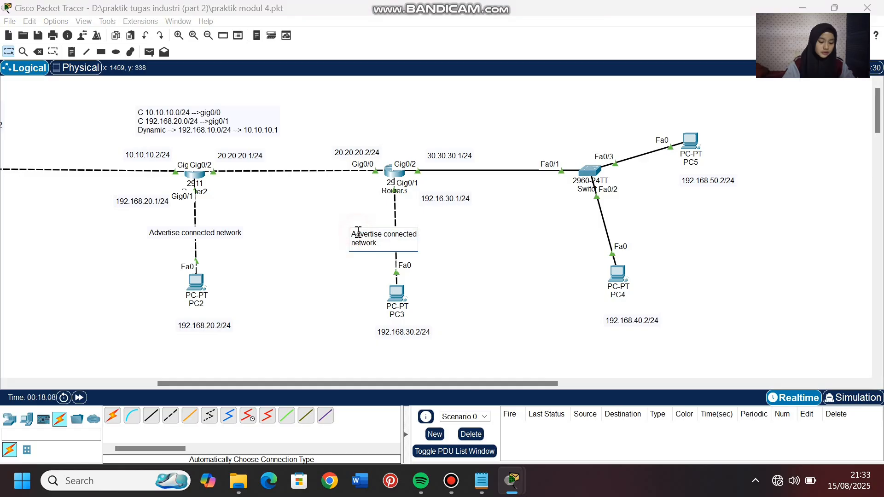
{"action": "left_click", "coordinate": [336, 259]}
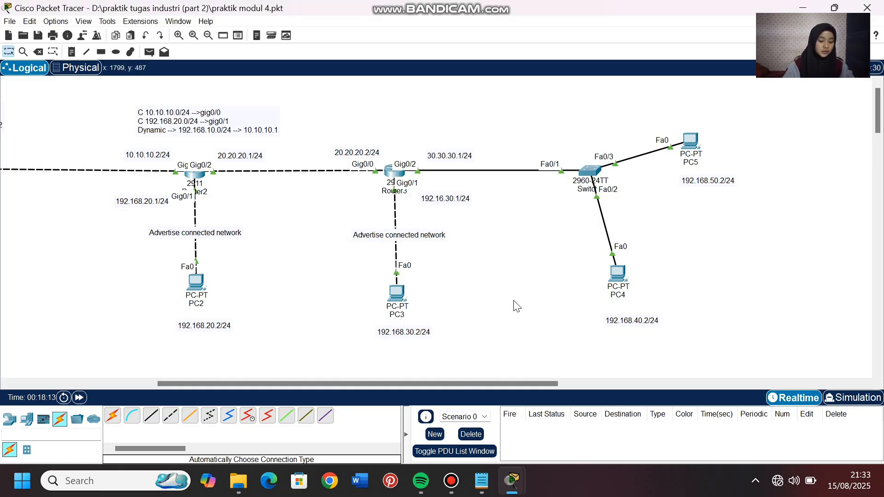
- Re-enter the EIGRP 10 process on Router3 and advertise network 30.30.30.0
{"action": "left_click", "coordinate": [391, 171]}
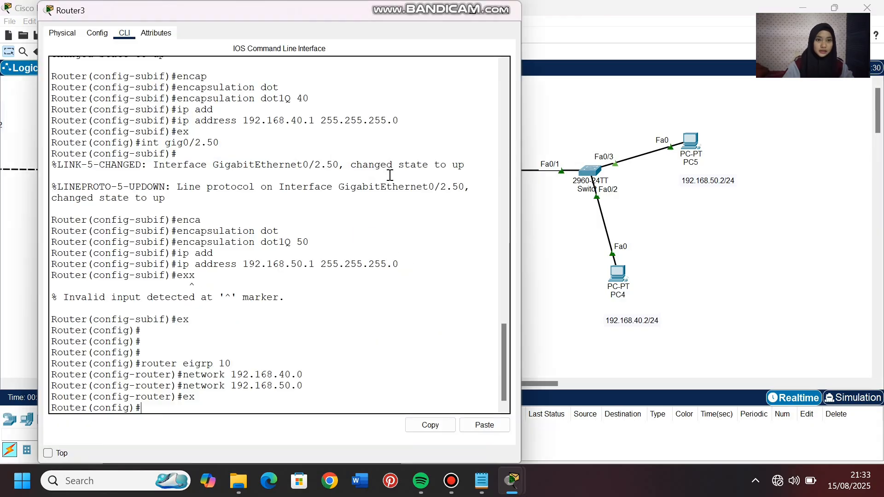
{"action": "key", "text": "Return"}
{"action": "key", "text": "Return"}
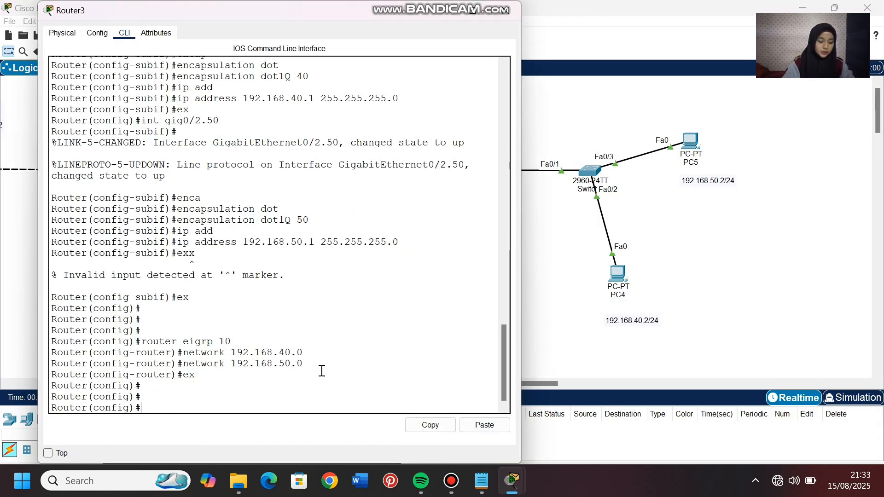
{"action": "type", "text": "router ei"}
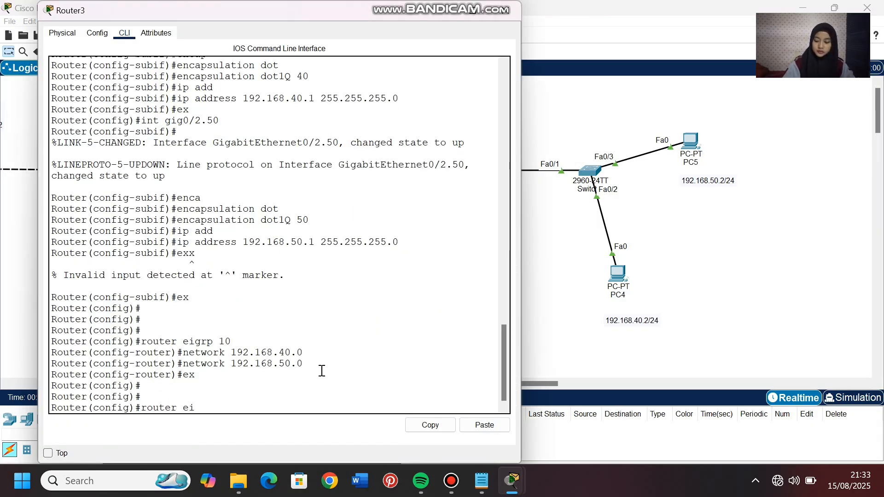
{"action": "type", "text": "grp 10"}
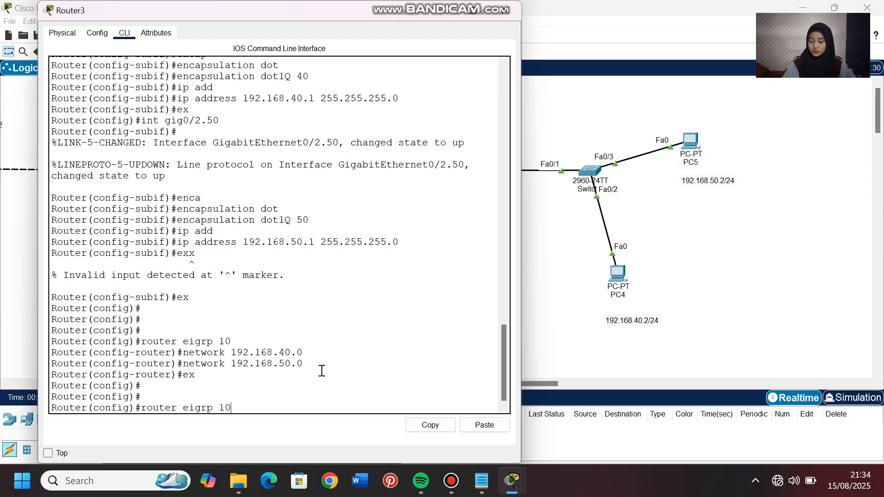
{"action": "key", "text": "Return"}
{"action": "type", "text": "network"}
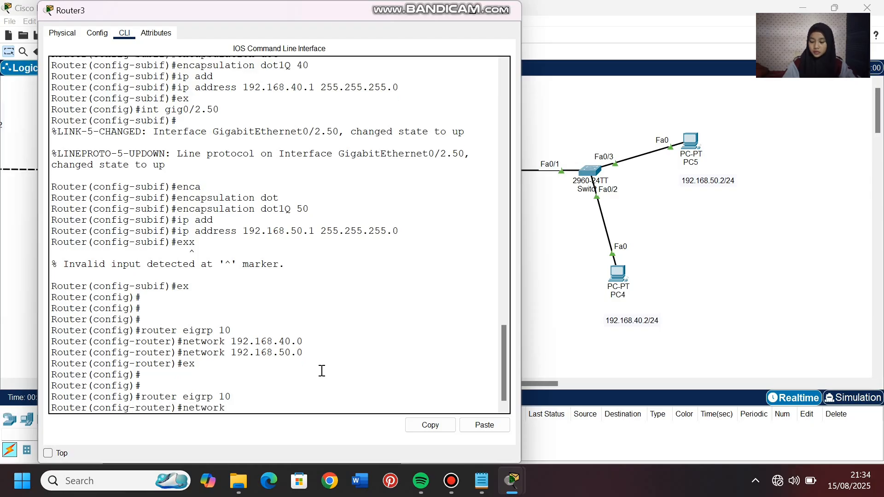
{"action": "type", "text": " 30.30.30"}
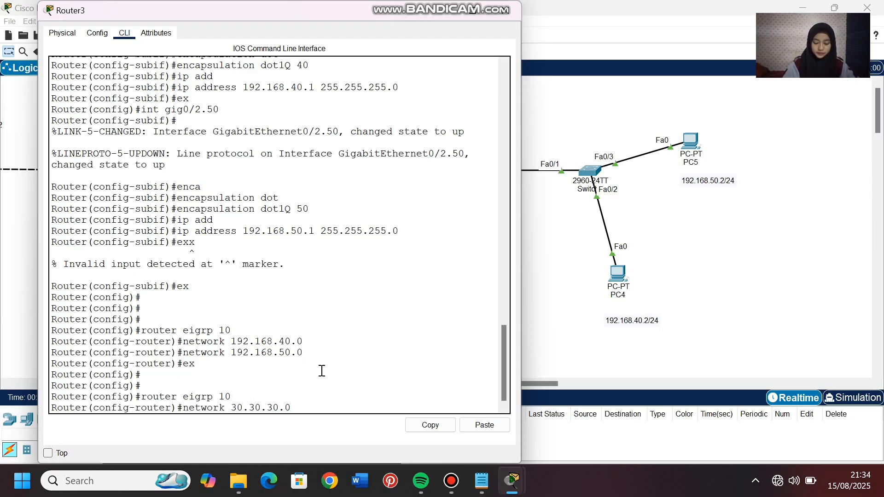
{"action": "type", "text": ".0"}
{"action": "key", "text": "Return"}
{"action": "type", "text": "ex"}
{"action": "key", "text": "Return"}
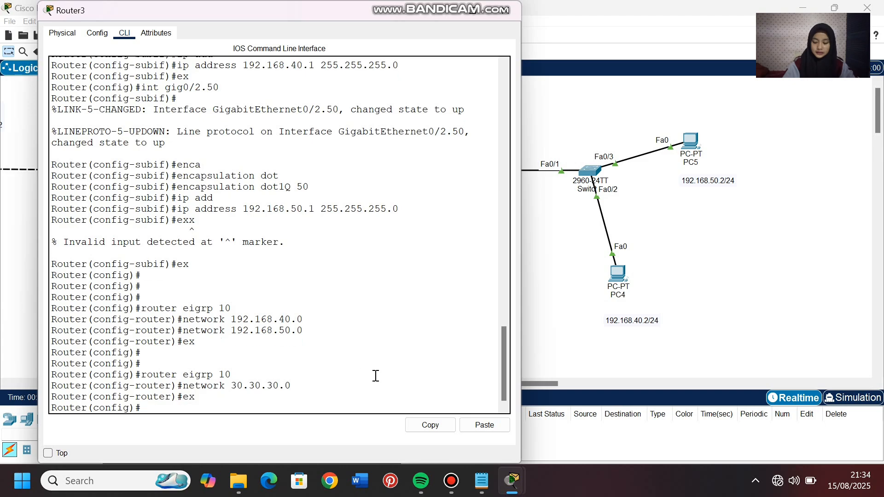
{"action": "left_click", "coordinate": [550, 367]}
- Display Router3's full IP routing table and examine the entries for the 192.168.x.0 networks
{"action": "left_click", "coordinate": [395, 171]}
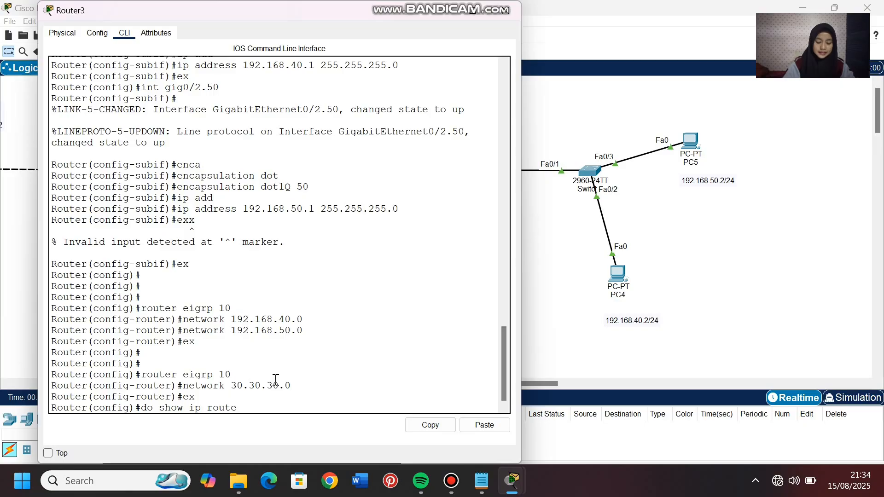
{"action": "type", "text": "do show ip route"}
{"action": "key", "text": "Return"}
{"action": "left_click_drag", "start_coordinate": [515, 317], "coordinate": [547, 316]}
{"action": "key", "text": "space"}
{"action": "left_click", "coordinate": [158, 406]}
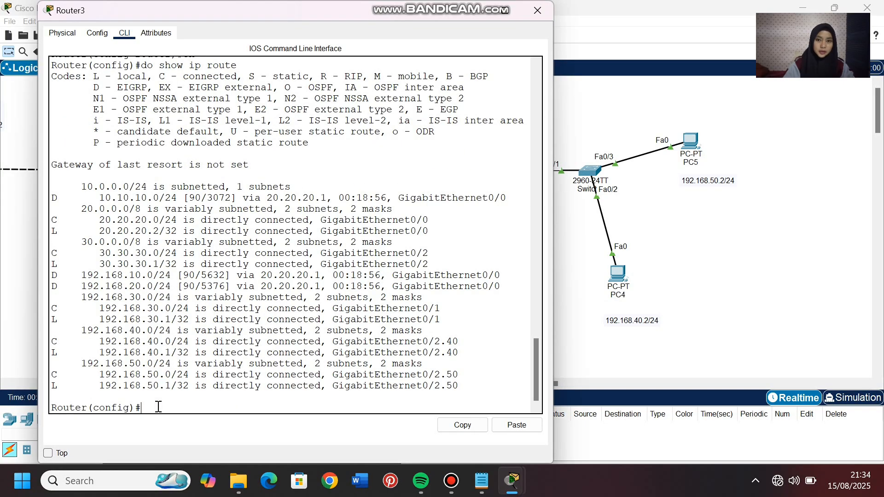
{"action": "left_click_drag", "start_coordinate": [147, 375], "coordinate": [165, 375]}
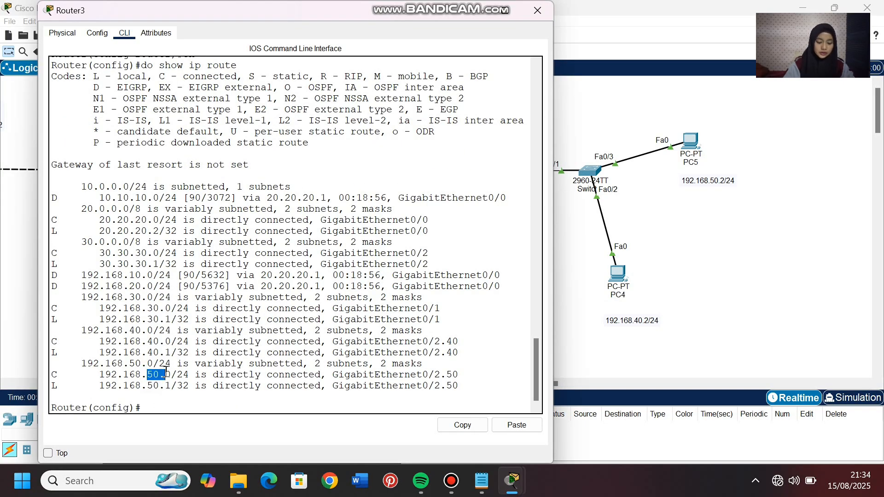
{"action": "left_click_drag", "start_coordinate": [147, 341], "coordinate": [164, 341]}
{"action": "left_click_drag", "start_coordinate": [147, 308], "coordinate": [154, 275]}
{"action": "left_click", "coordinate": [162, 397]}
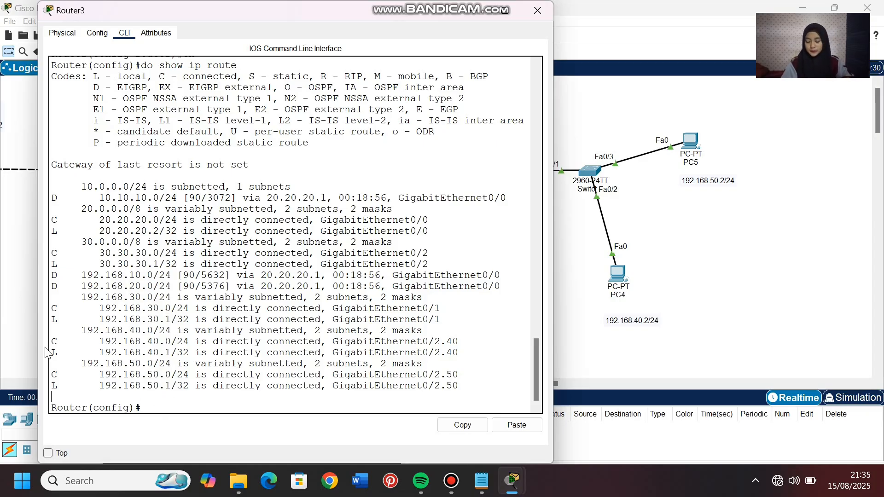
{"action": "left_click", "coordinate": [29, 332]}
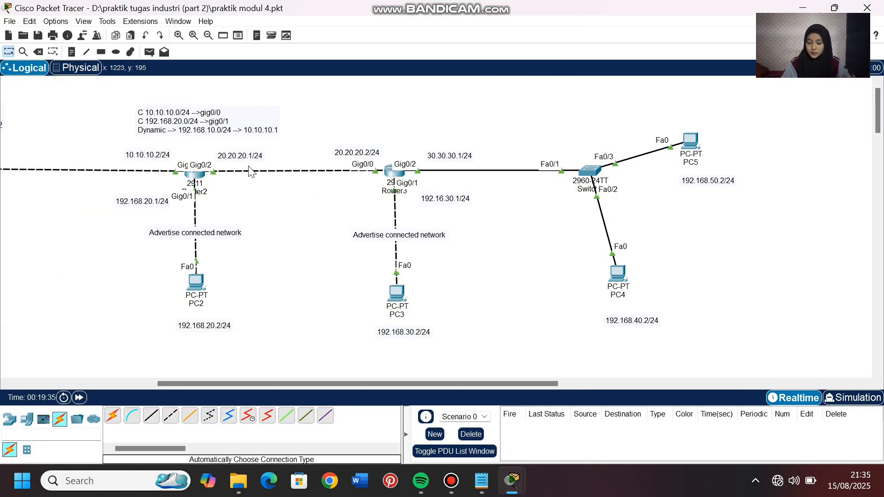
- Enter global configuration mode on Router2 and display its full IP routing table
{"action": "left_click", "coordinate": [196, 178]}
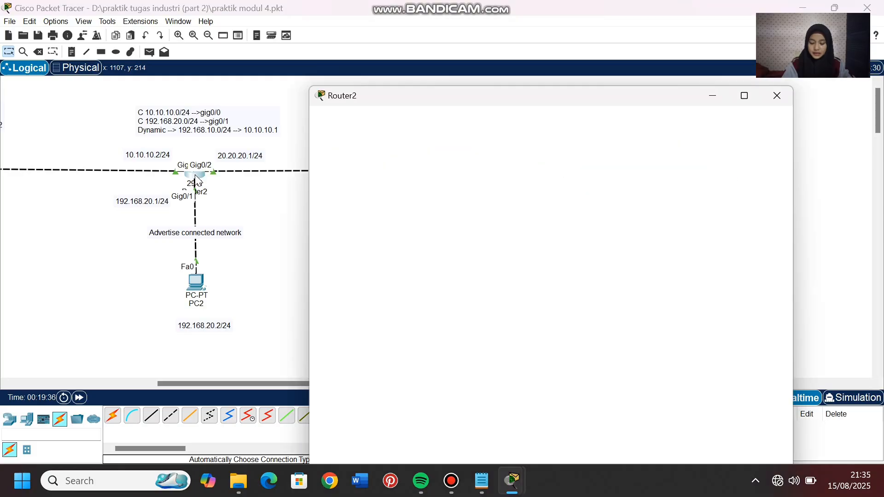
{"action": "left_click", "coordinate": [390, 35]}
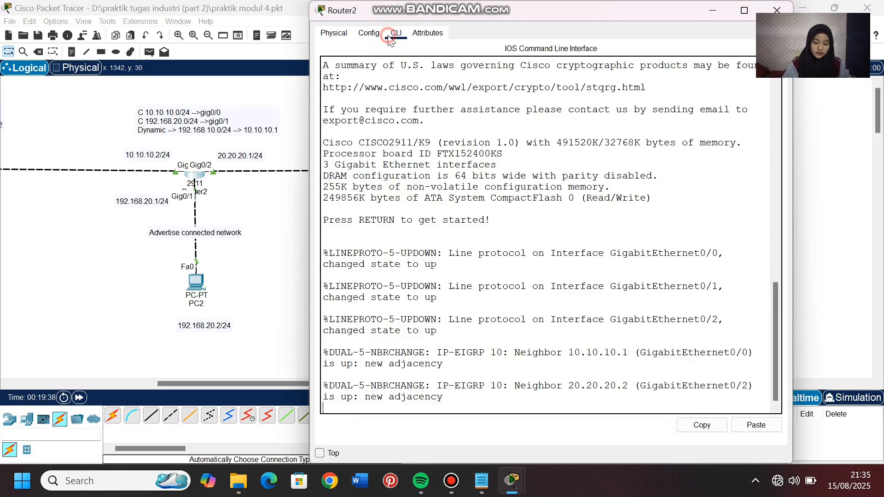
{"action": "key", "text": "Return"}
{"action": "type", "text": "er>e"}
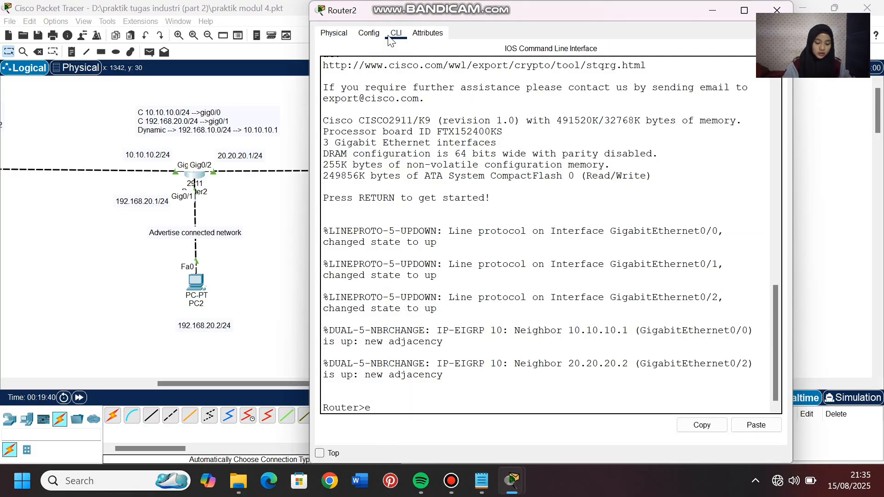
{"action": "type", "text": "n"}
{"action": "key", "text": "Return"}
{"action": "type", "text": "conf t"}
{"action": "key", "text": "Return"}
{"action": "type", "text": "do show"}
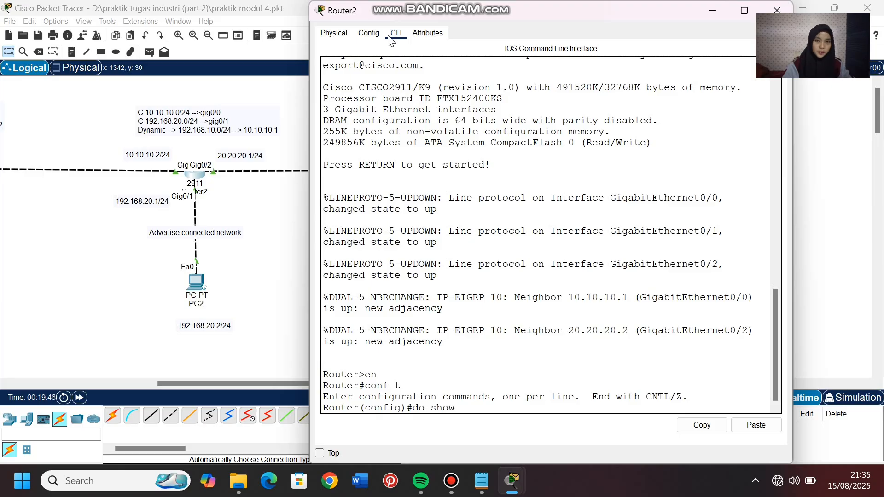
{"action": "type", "text": " ip route"}
{"action": "key", "text": "Return"}
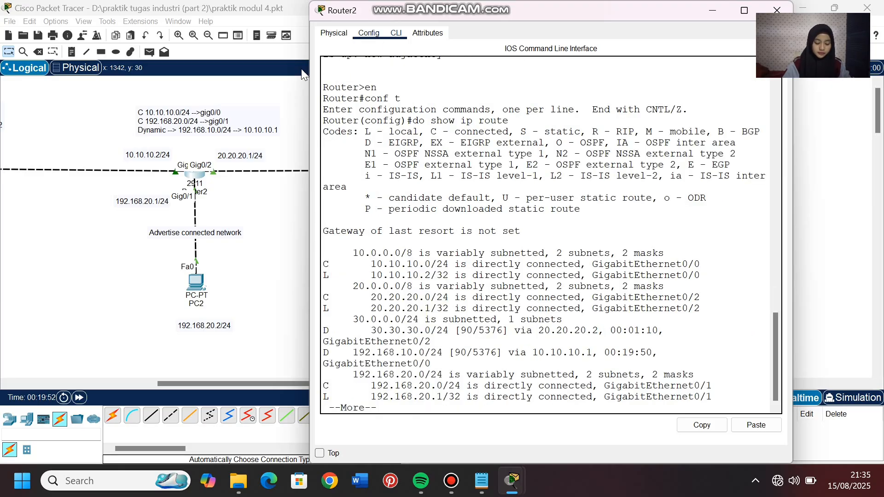
{"action": "left_click_drag", "start_coordinate": [304, 268], "coordinate": [247, 268]}
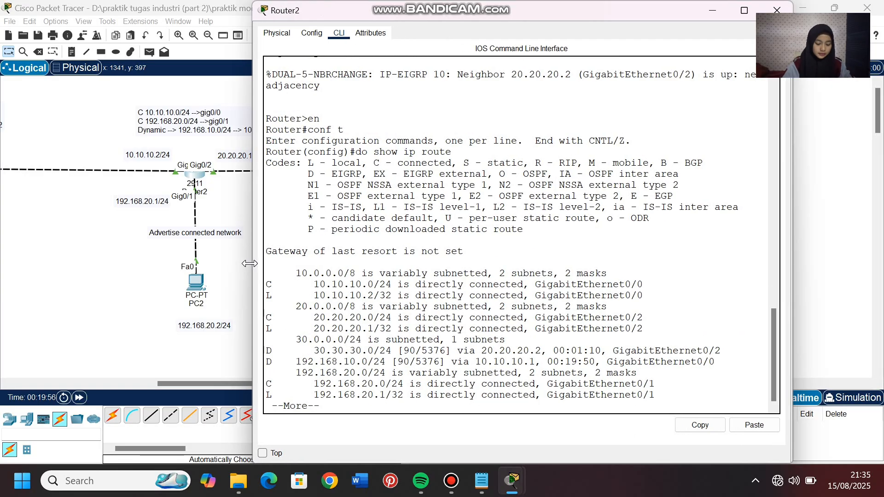
{"action": "key", "text": "space"}
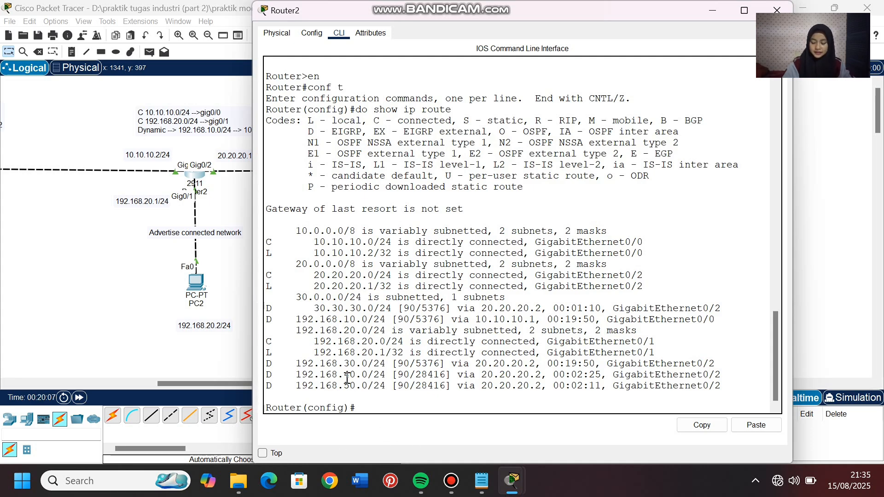
- Examine Router2's routes to networks 192.168.40.0, 192.168.50.0 and 30.30.30.0
{"action": "mouse_move", "coordinate": [345, 376]}
{"action": "left_mouse_down"}
{"action": "mouse_move", "coordinate": [357, 386]}
{"action": "mouse_move", "coordinate": [345, 376]}
{"action": "mouse_move", "coordinate": [339, 386]}
{"action": "left_mouse_up"}
{"action": "left_click", "coordinate": [363, 409]}
{"action": "left_click", "coordinate": [356, 384]}
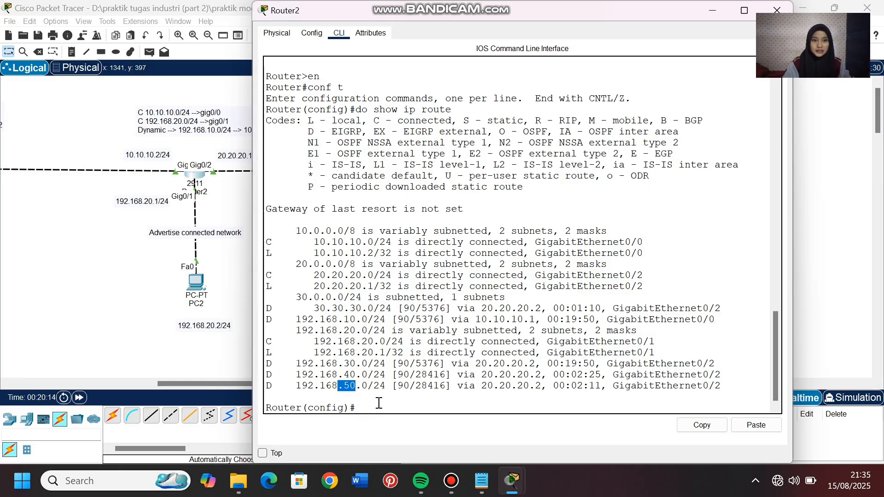
{"action": "left_click", "coordinate": [378, 402]}
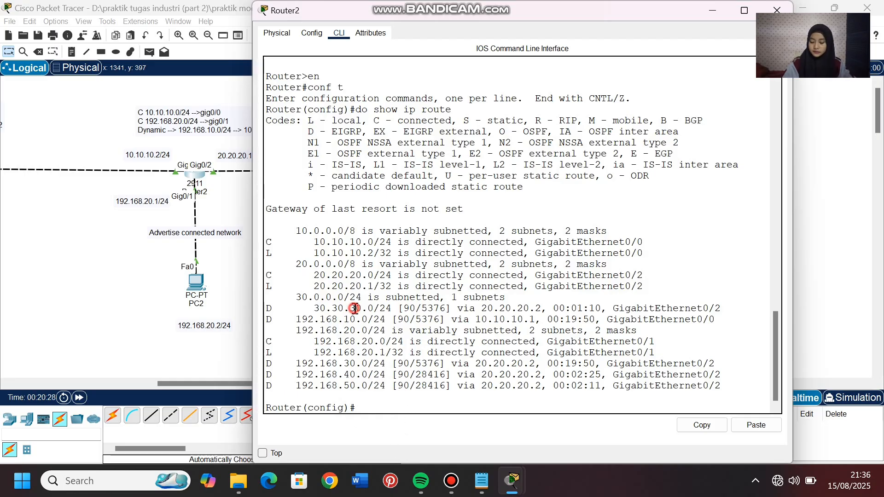
{"action": "left_click_drag", "start_coordinate": [356, 308], "coordinate": [374, 307]}
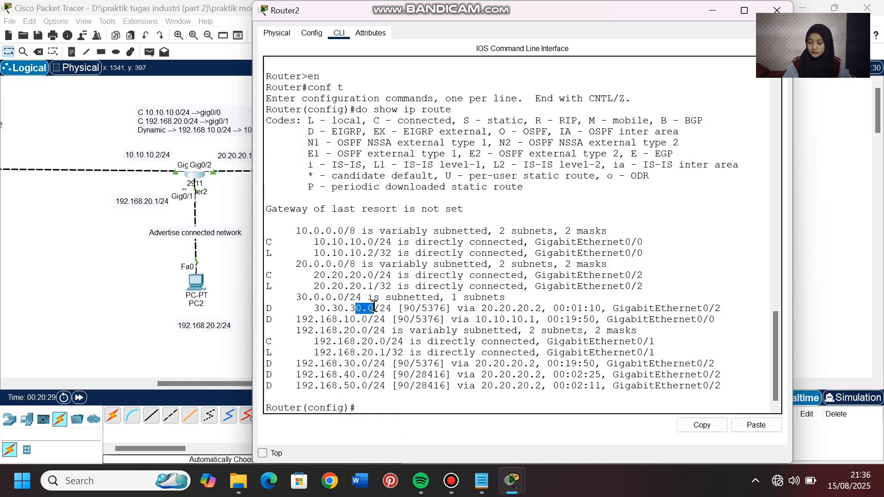
{"action": "left_click", "coordinate": [208, 331]}
- Enter global configuration mode on Router1, display its full IP routing table and examine the routes to 192.168.40.0 and 192.168.50.0
{"action": "left_click_drag", "start_coordinate": [323, 384], "coordinate": [197, 384]}
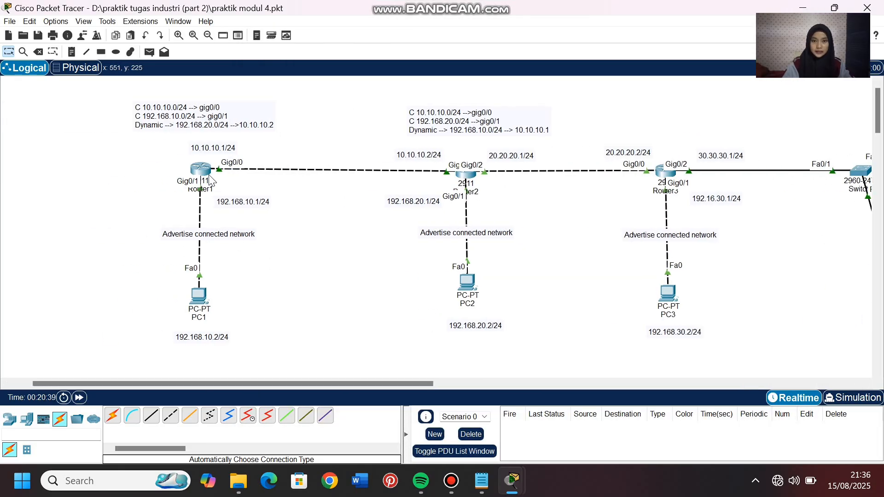
{"action": "left_click", "coordinate": [200, 170]}
{"action": "left_click", "coordinate": [396, 33]}
{"action": "type", "text": "en"}
{"action": "key", "text": "Return"}
{"action": "type", "text": "conf t"}
{"action": "key", "text": "Return"}
{"action": "type", "text": "d"}
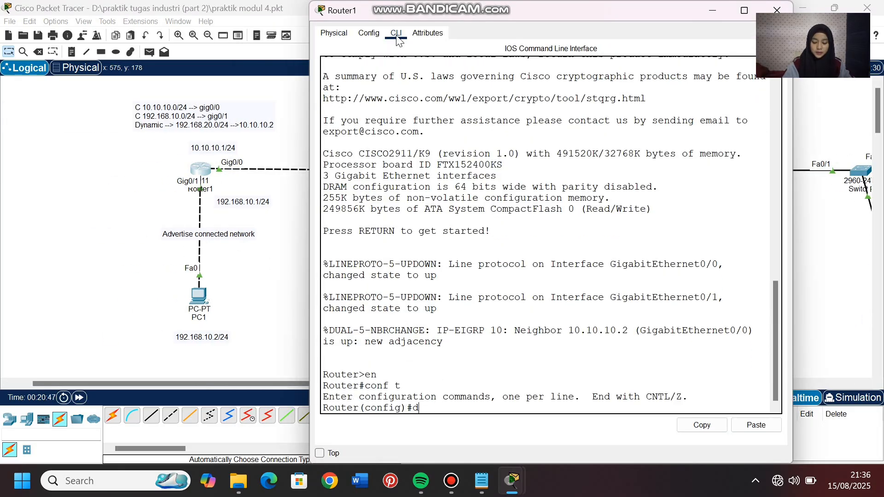
{"action": "type", "text": "o show ip route"}
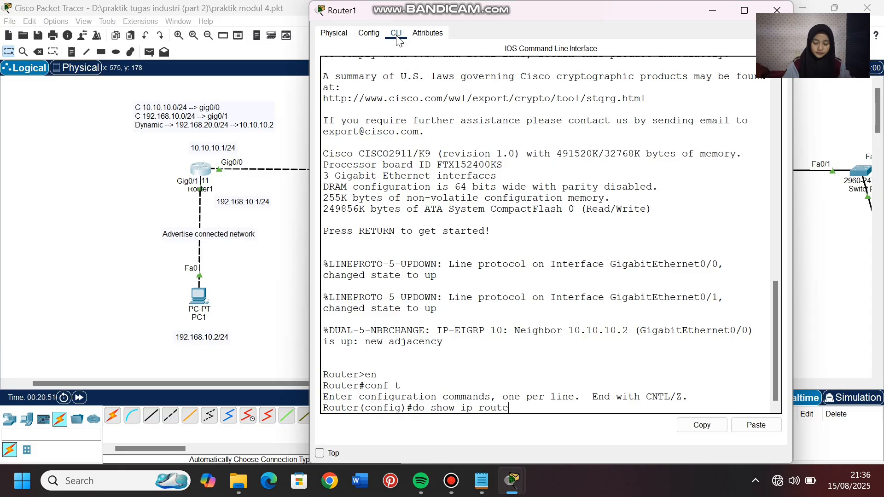
{"action": "key", "text": "Return"}
{"action": "key", "text": "space"}
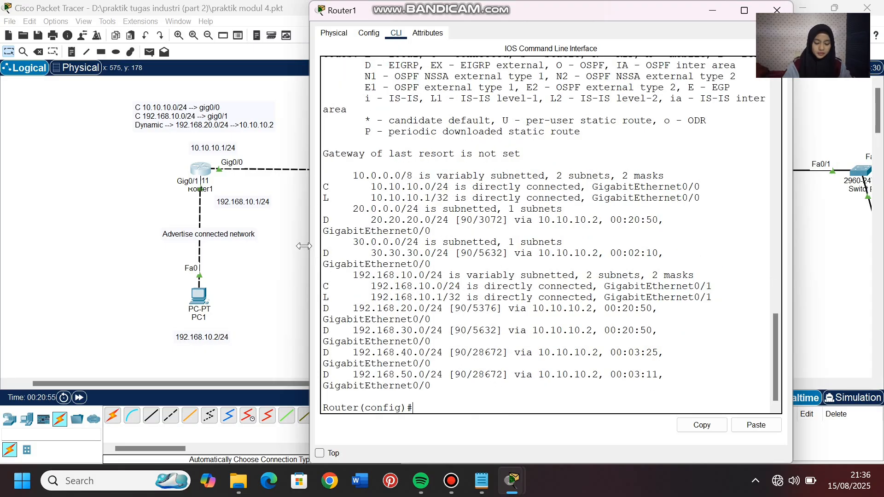
{"action": "left_click_drag", "start_coordinate": [304, 246], "coordinate": [239, 245]}
{"action": "left_click_drag", "start_coordinate": [335, 351], "coordinate": [354, 384]}
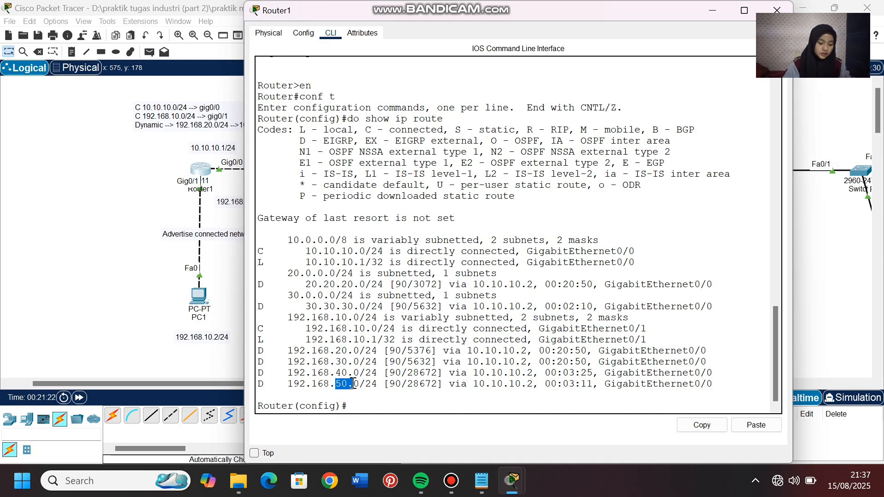
{"action": "left_click", "coordinate": [361, 403]}
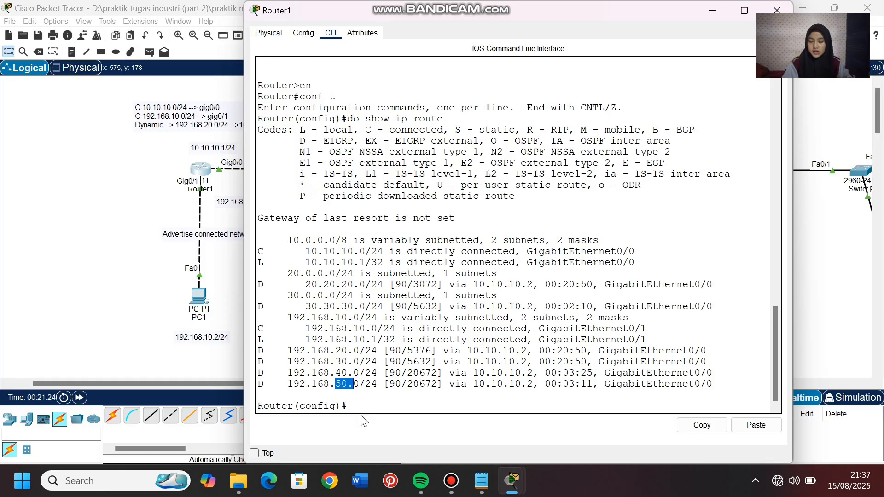
- Examine Router1's routes to networks 10.10.10.0, 20.20.20.0 and 30.30.30.0 in its routing table
{"action": "left_click", "coordinate": [361, 403]}
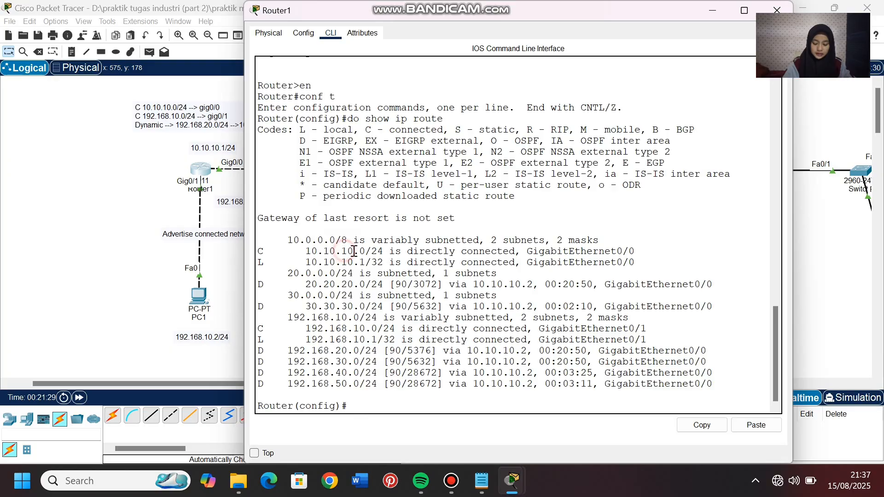
{"action": "left_click_drag", "start_coordinate": [342, 249], "coordinate": [366, 251]}
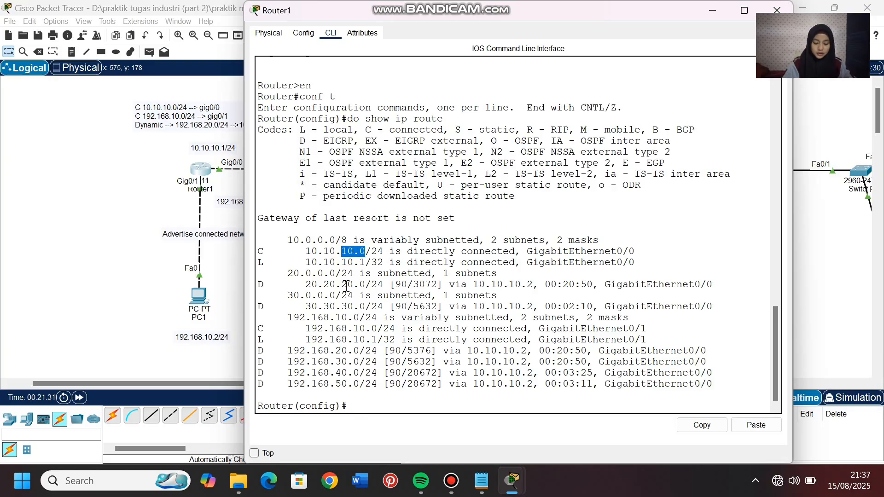
{"action": "left_click_drag", "start_coordinate": [343, 284], "coordinate": [366, 309]}
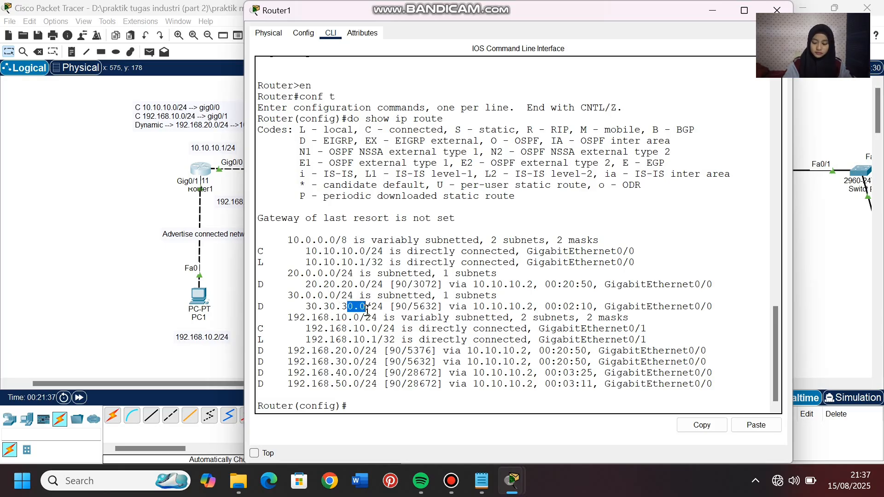
{"action": "left_click", "coordinate": [362, 405]}
- Return to the topology and send a simple PDU from PC4 to PC2 to test connectivity
{"action": "left_click", "coordinate": [210, 370]}
{"action": "left_click_drag", "start_coordinate": [221, 384], "coordinate": [279, 389]}
{"action": "left_click", "coordinate": [149, 51]}
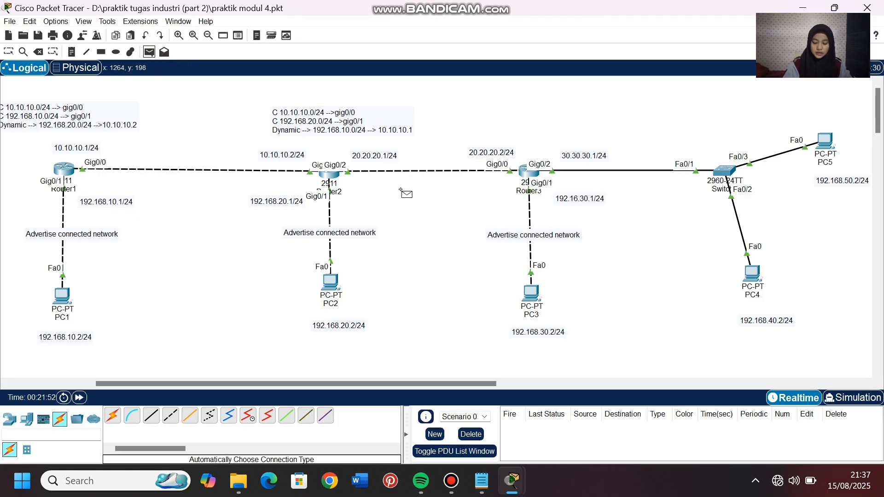
{"action": "left_click", "coordinate": [752, 273]}
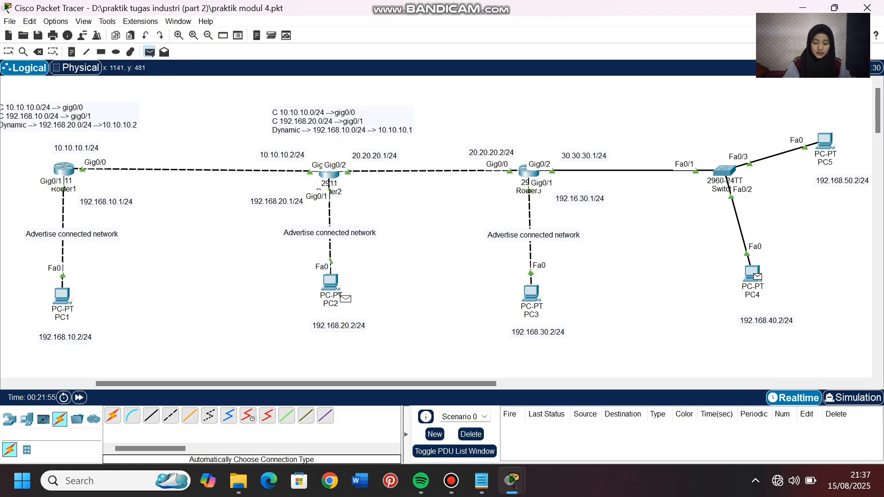
{"action": "left_click", "coordinate": [340, 295]}
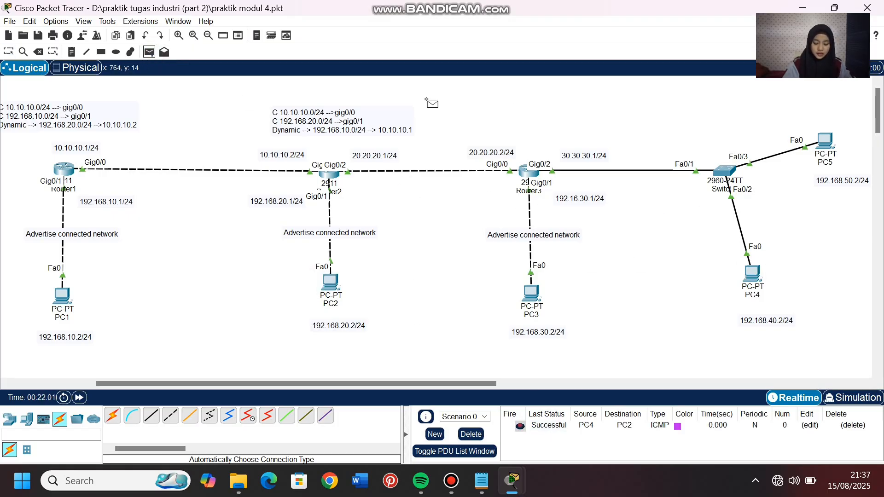
- Test connectivity from PC5 to PC1 with two simple PDUs, and clear the scenario's PDU list
{"action": "left_click", "coordinate": [825, 140]}
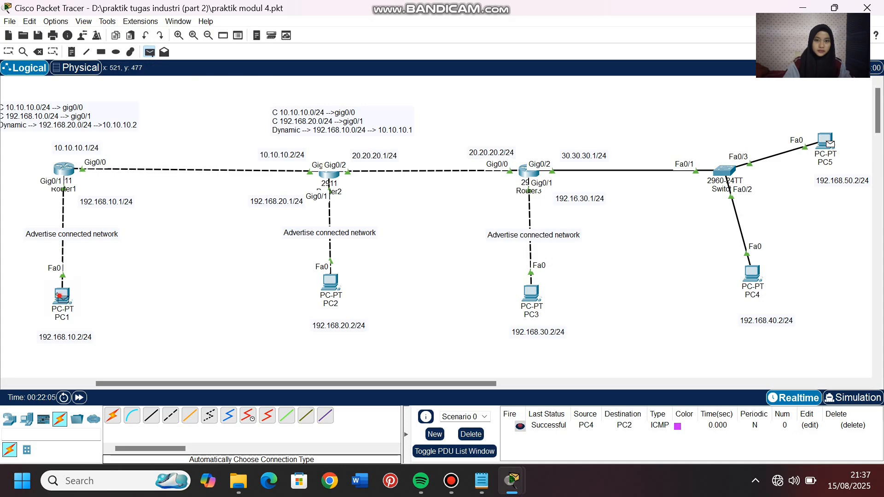
{"action": "left_click", "coordinate": [59, 295]}
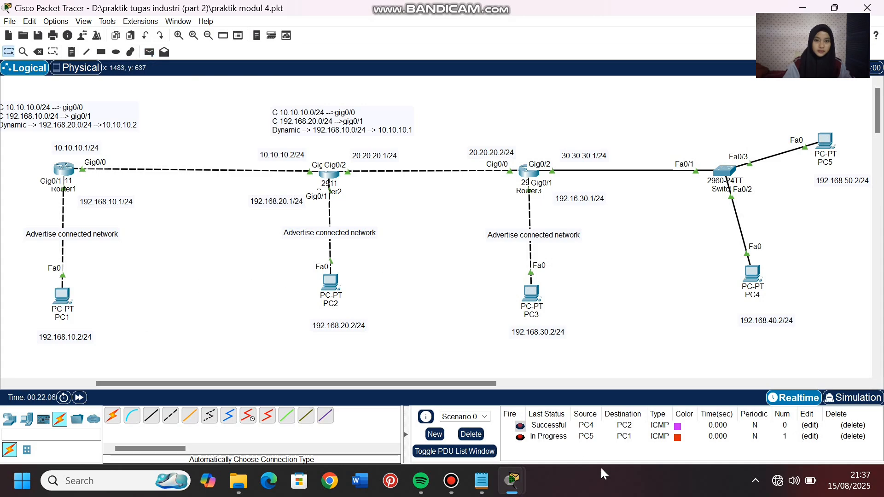
{"action": "left_click", "coordinate": [149, 52]}
{"action": "left_click", "coordinate": [825, 140]}
{"action": "left_click", "coordinate": [60, 296]}
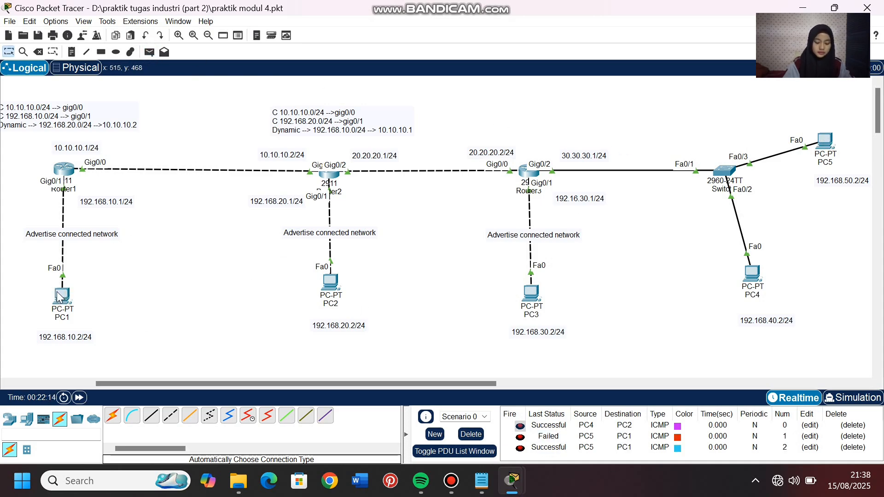
{"action": "left_click", "coordinate": [479, 435]}
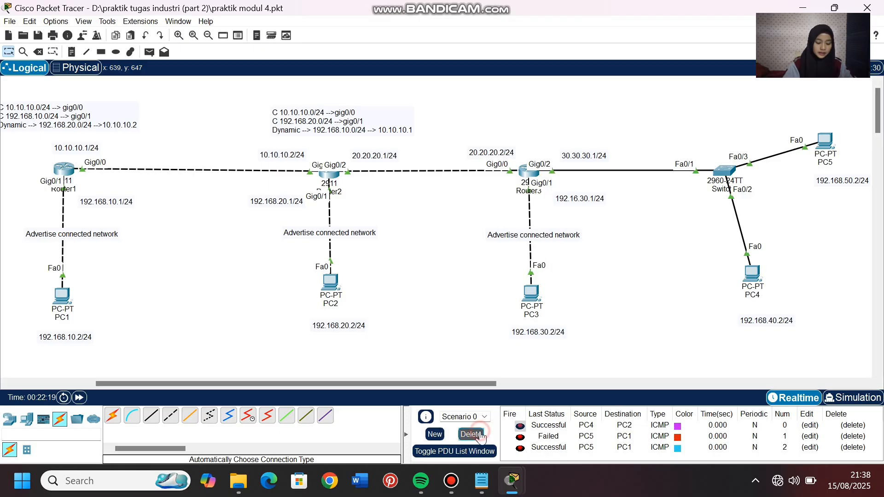
- Ping 192.168.40.2 from PC2's command prompt, examine the replies and return to the topology
{"action": "left_click", "coordinate": [330, 282]}
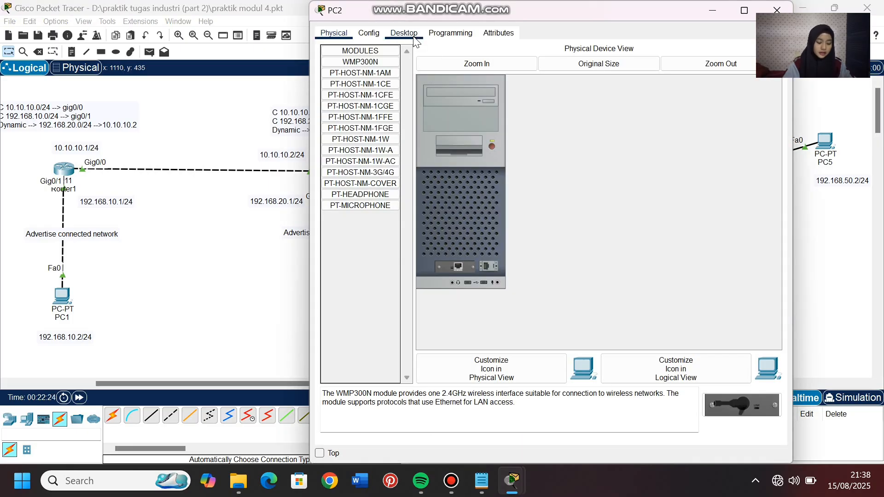
{"action": "left_click", "coordinate": [415, 37]}
{"action": "left_click", "coordinate": [648, 85]}
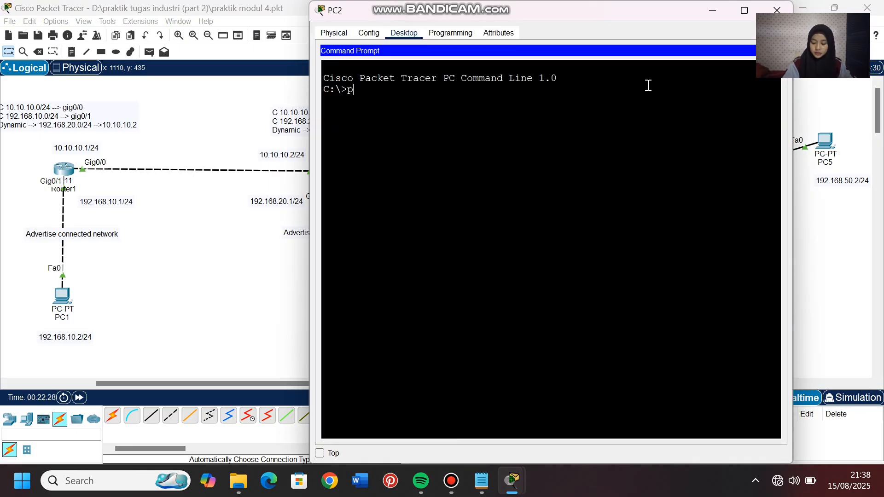
{"action": "type", "text": "ping 192.168.40"}
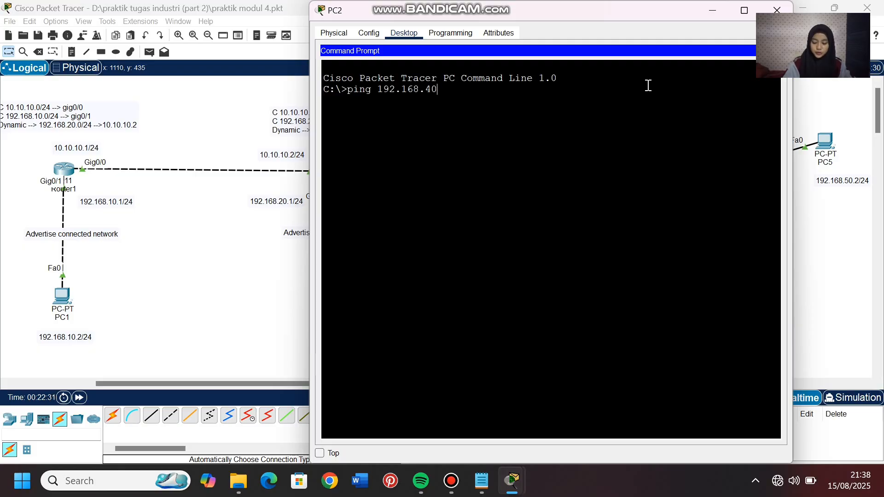
{"action": "type", "text": ".2"}
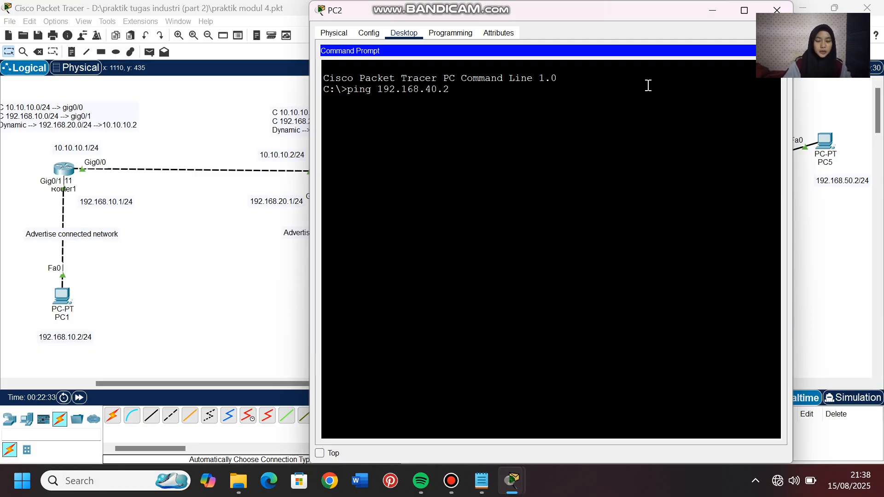
{"action": "key", "text": "Return"}
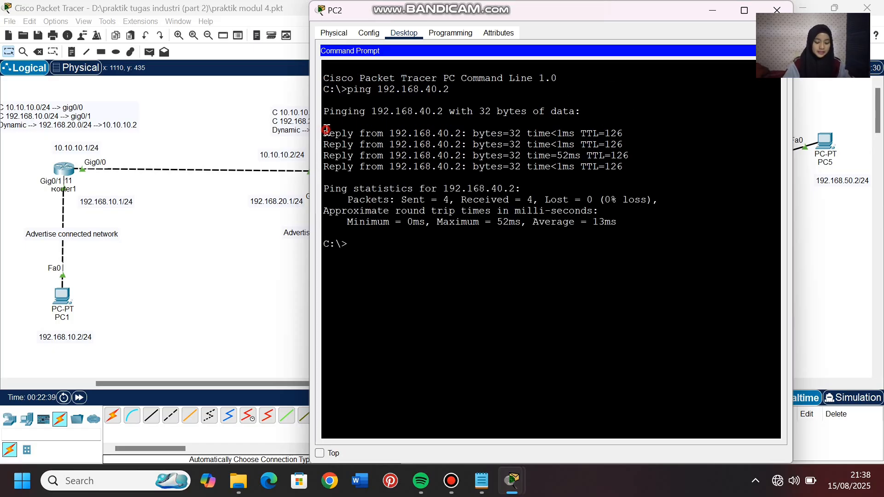
{"action": "left_click_drag", "start_coordinate": [326, 129], "coordinate": [651, 174]}
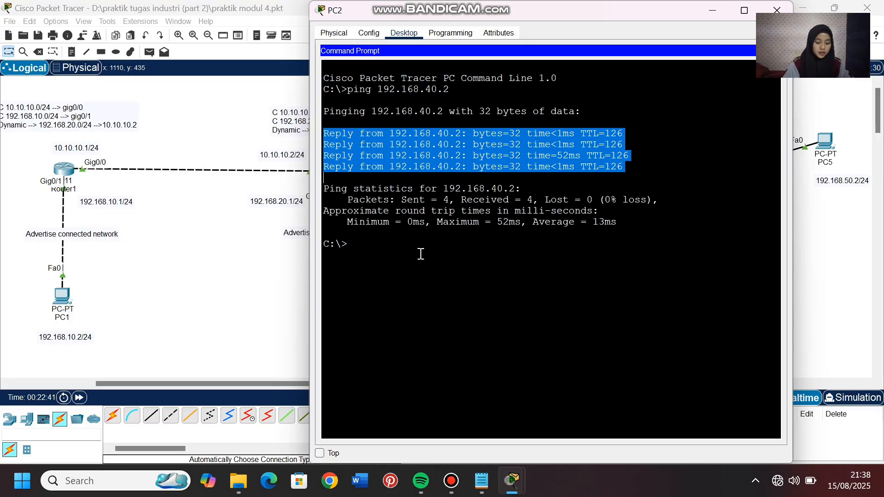
{"action": "left_click", "coordinate": [405, 243]}
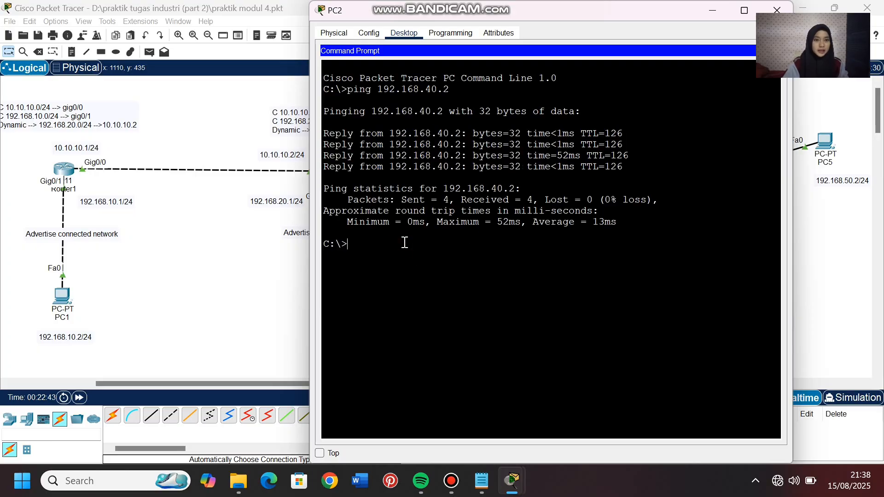
{"action": "left_click", "coordinate": [172, 278]}
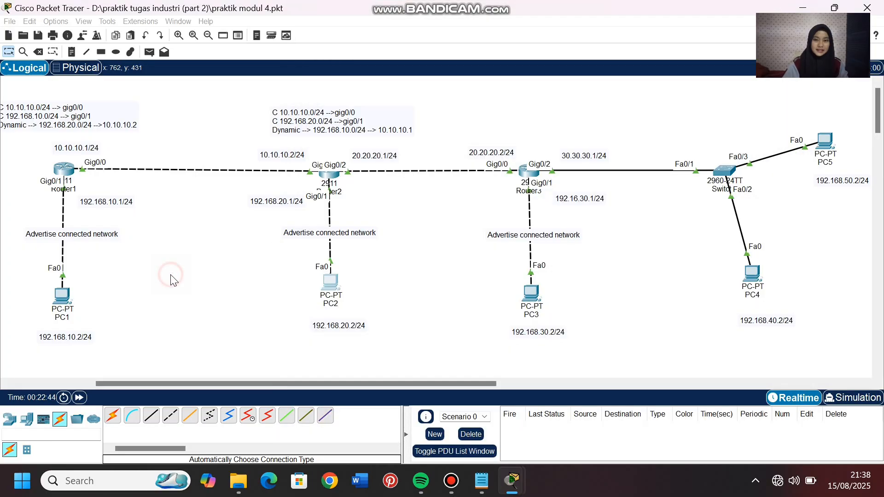